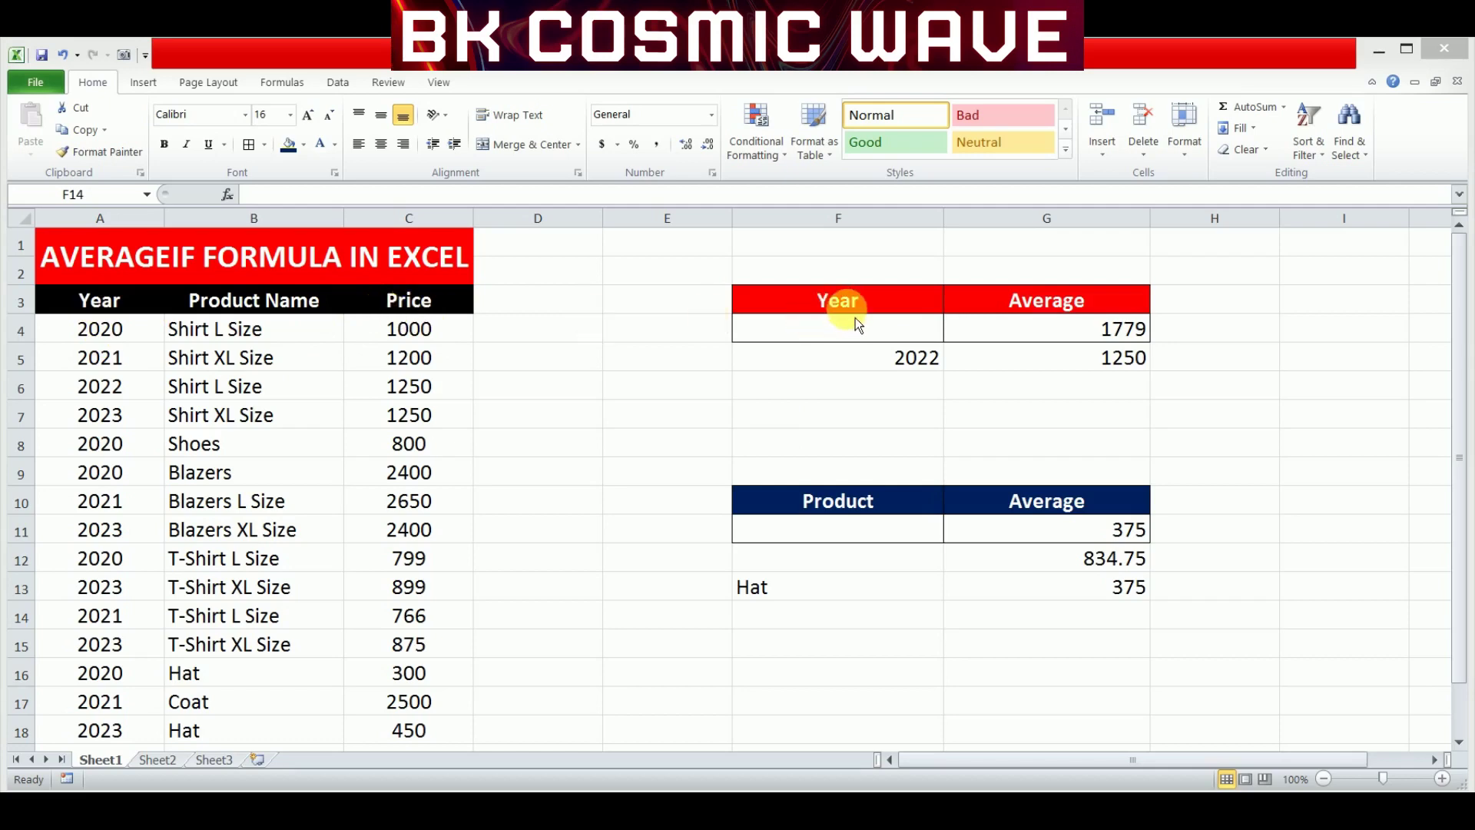
Change the year in F5 to 2021, then to 2023.
{"action": "left_click", "coordinate": [882, 363]}
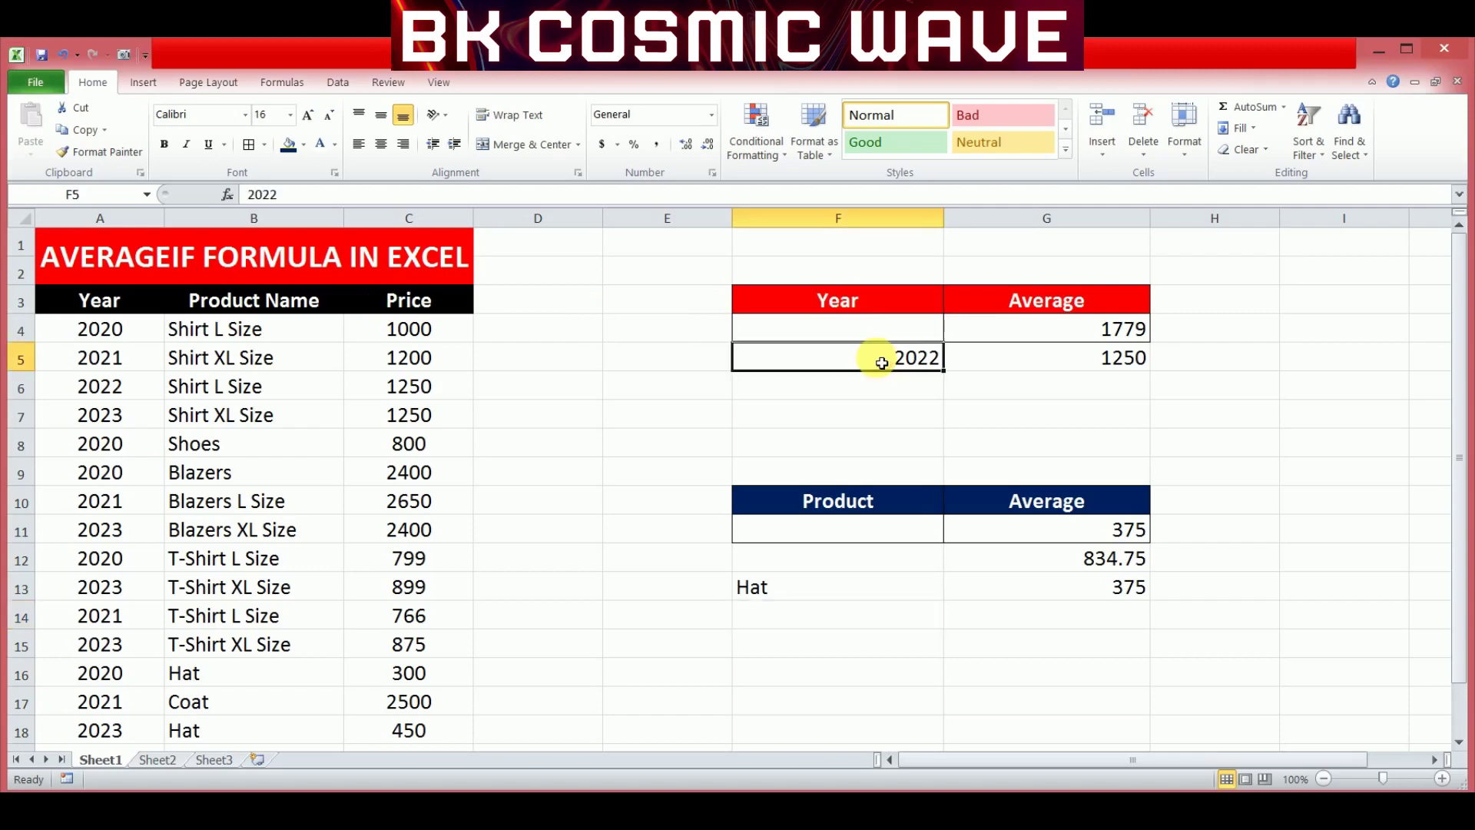
{"action": "type", "text": "20"}
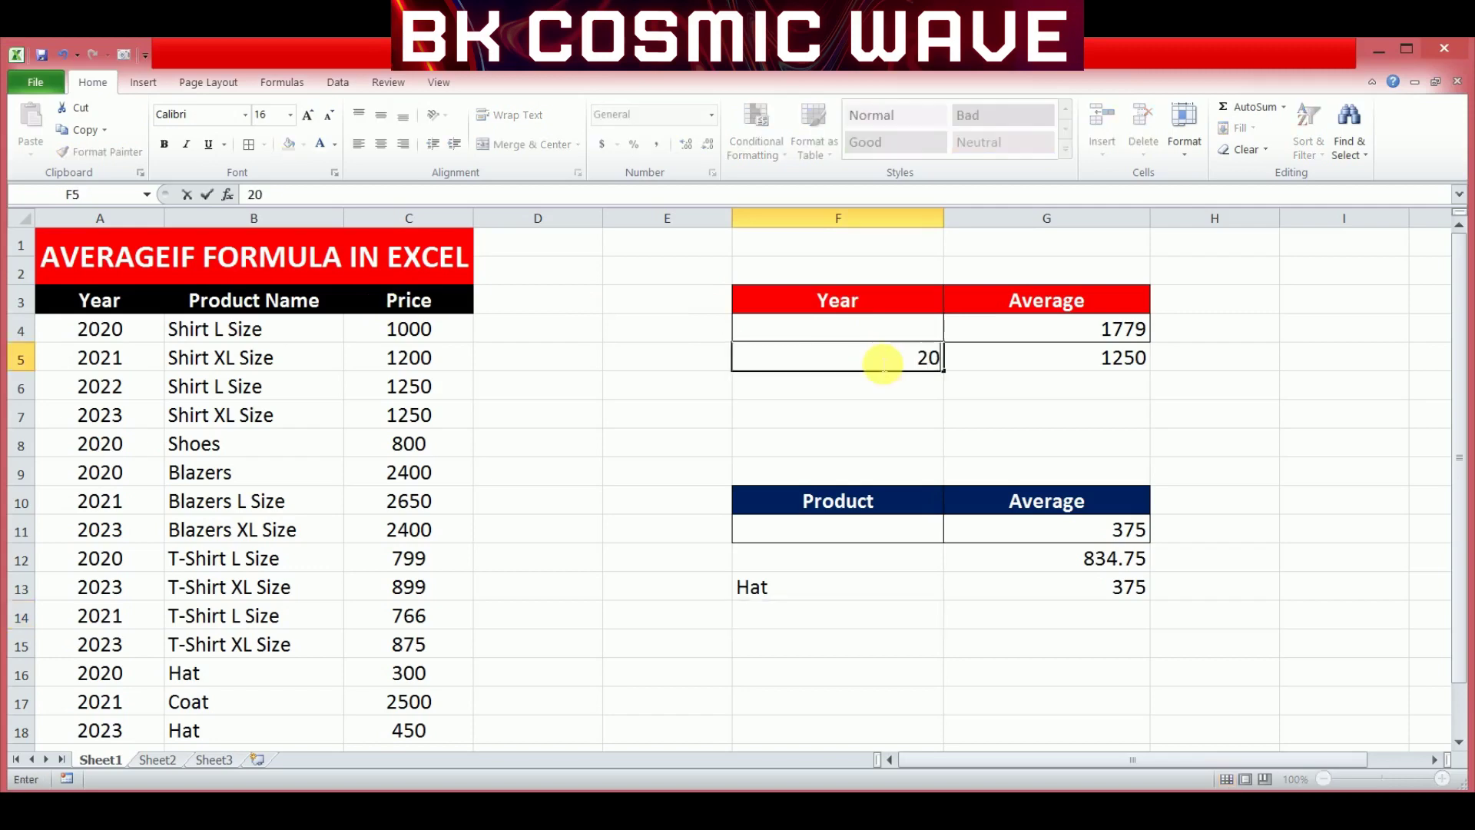
{"action": "type", "text": "21"}
{"action": "key", "text": "Return"}
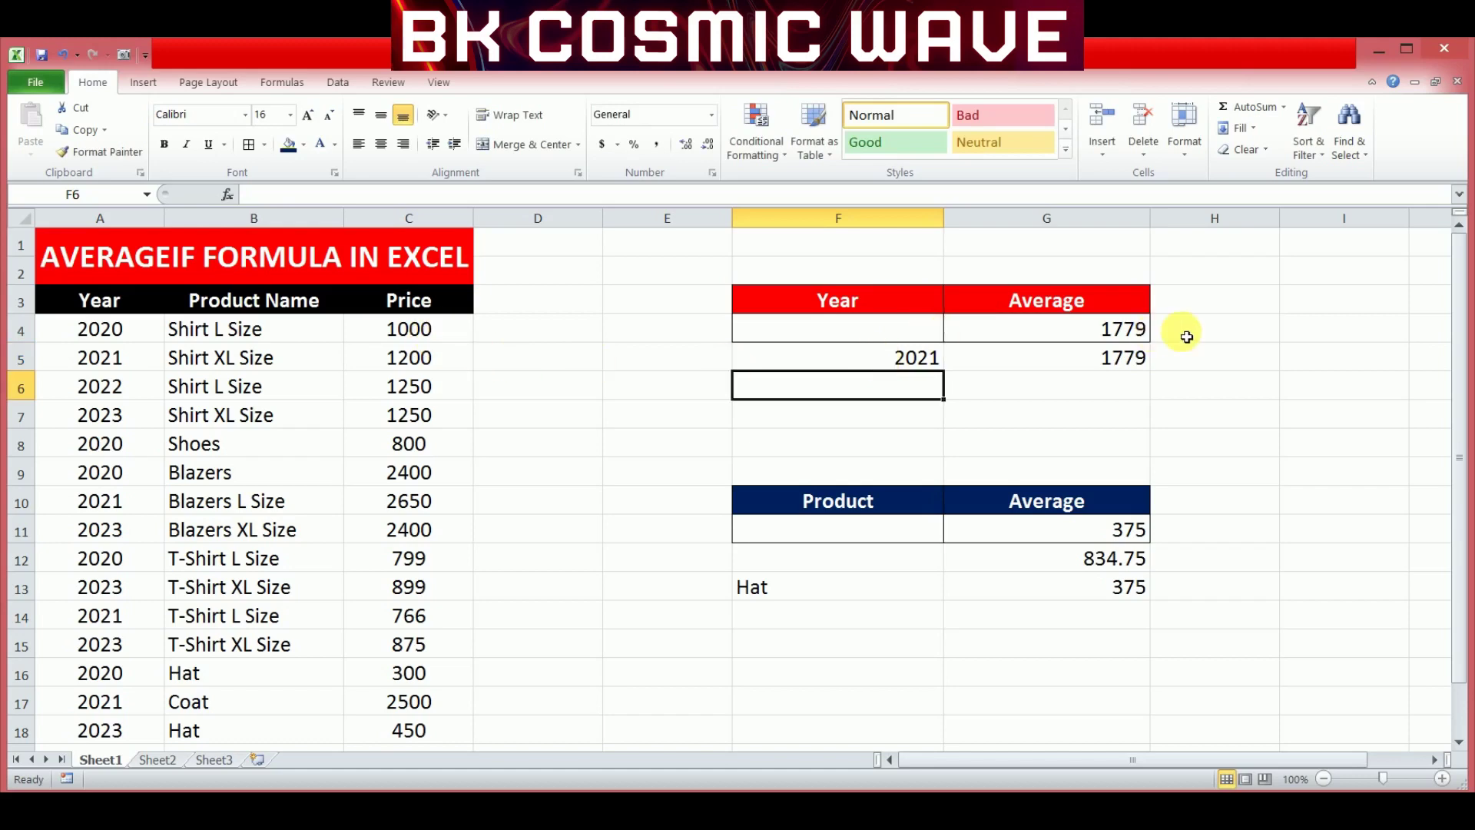
{"action": "left_click", "coordinate": [918, 366]}
{"action": "type", "text": "202"}
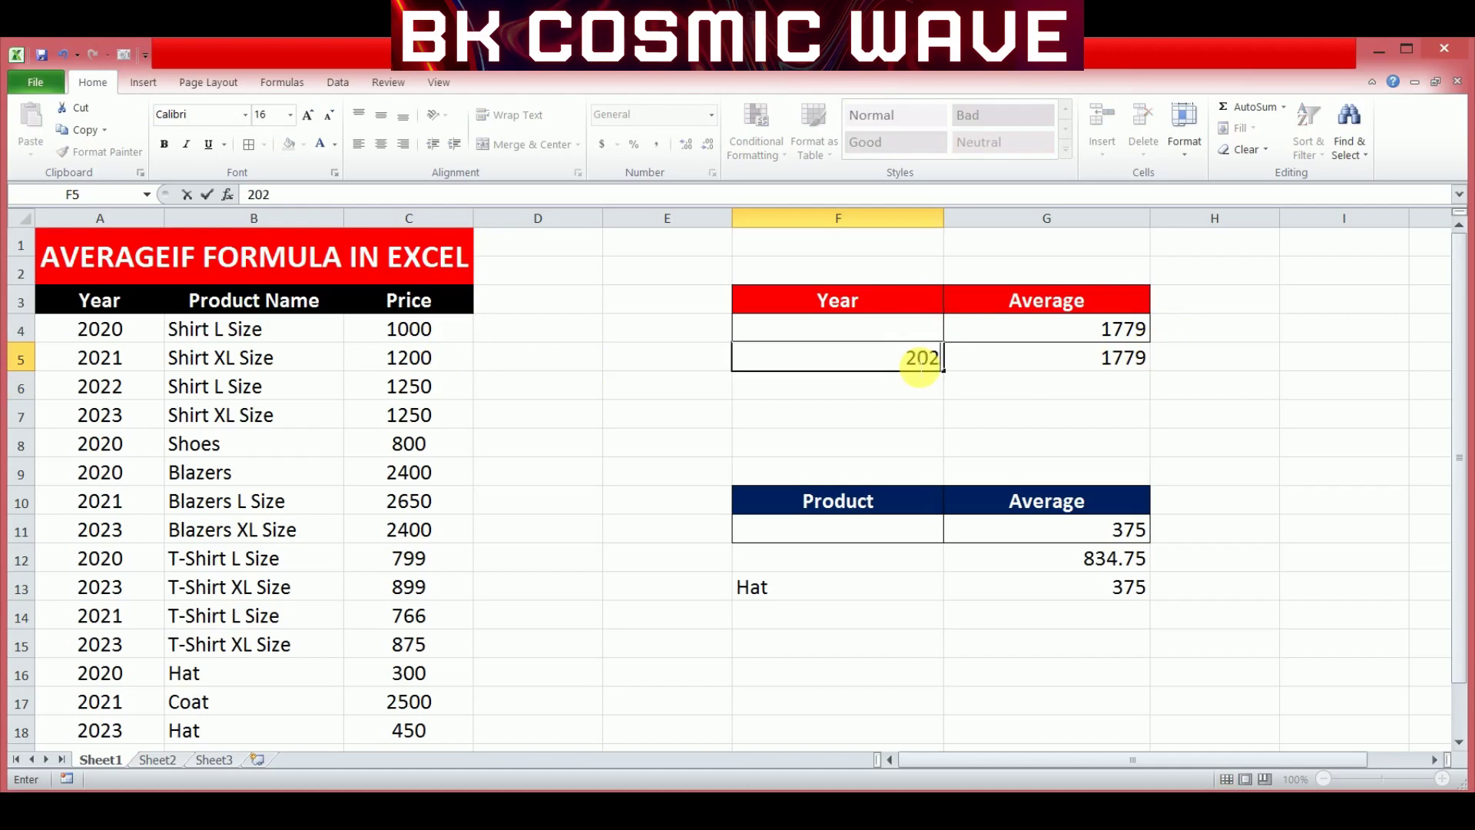
{"action": "type", "text": "3"}
{"action": "key", "text": "Return"}
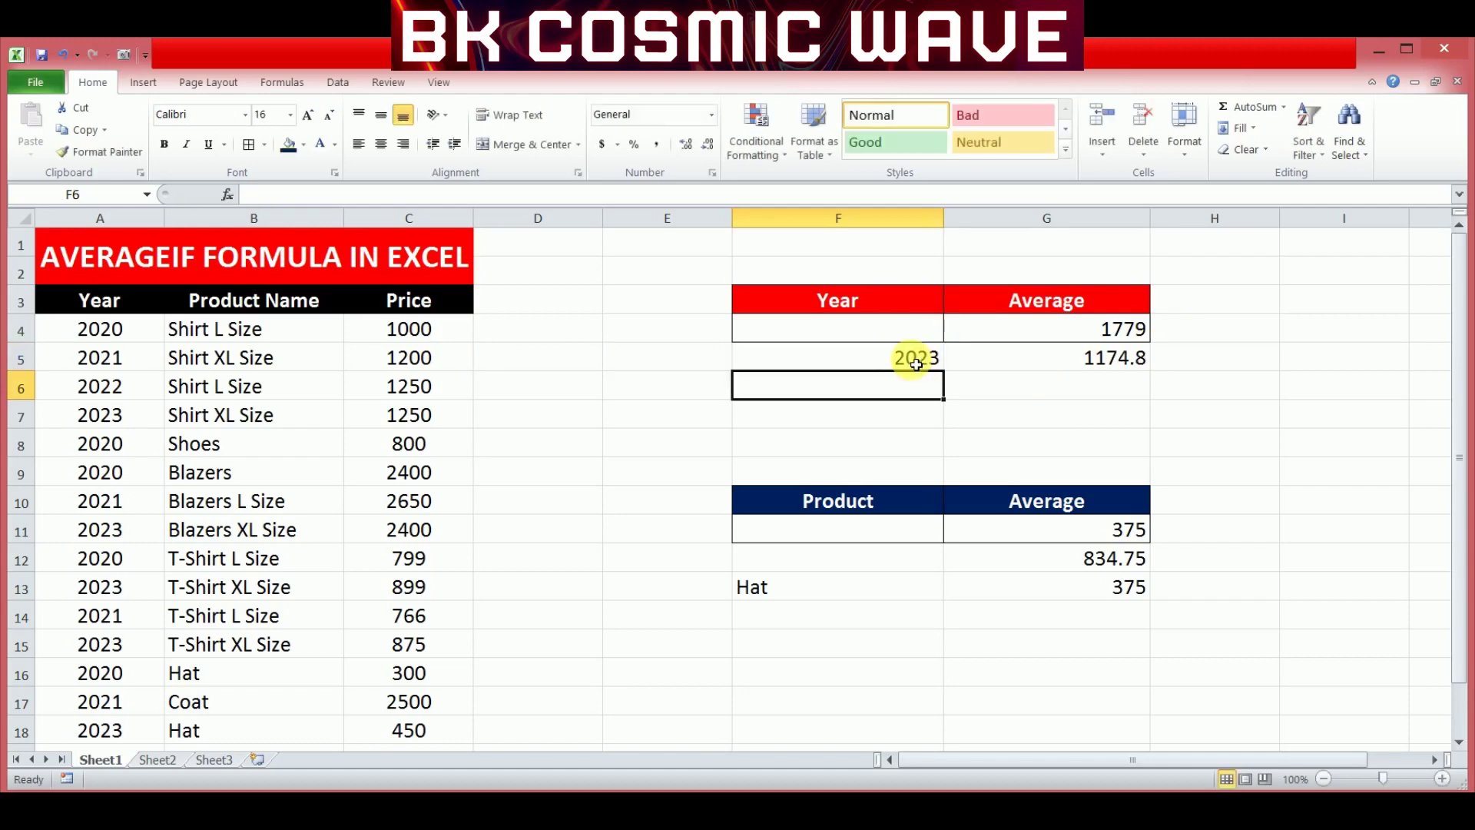
Replace Hat with Coat in product cell F13, updating its average to 2500.
{"action": "left_click", "coordinate": [818, 596]}
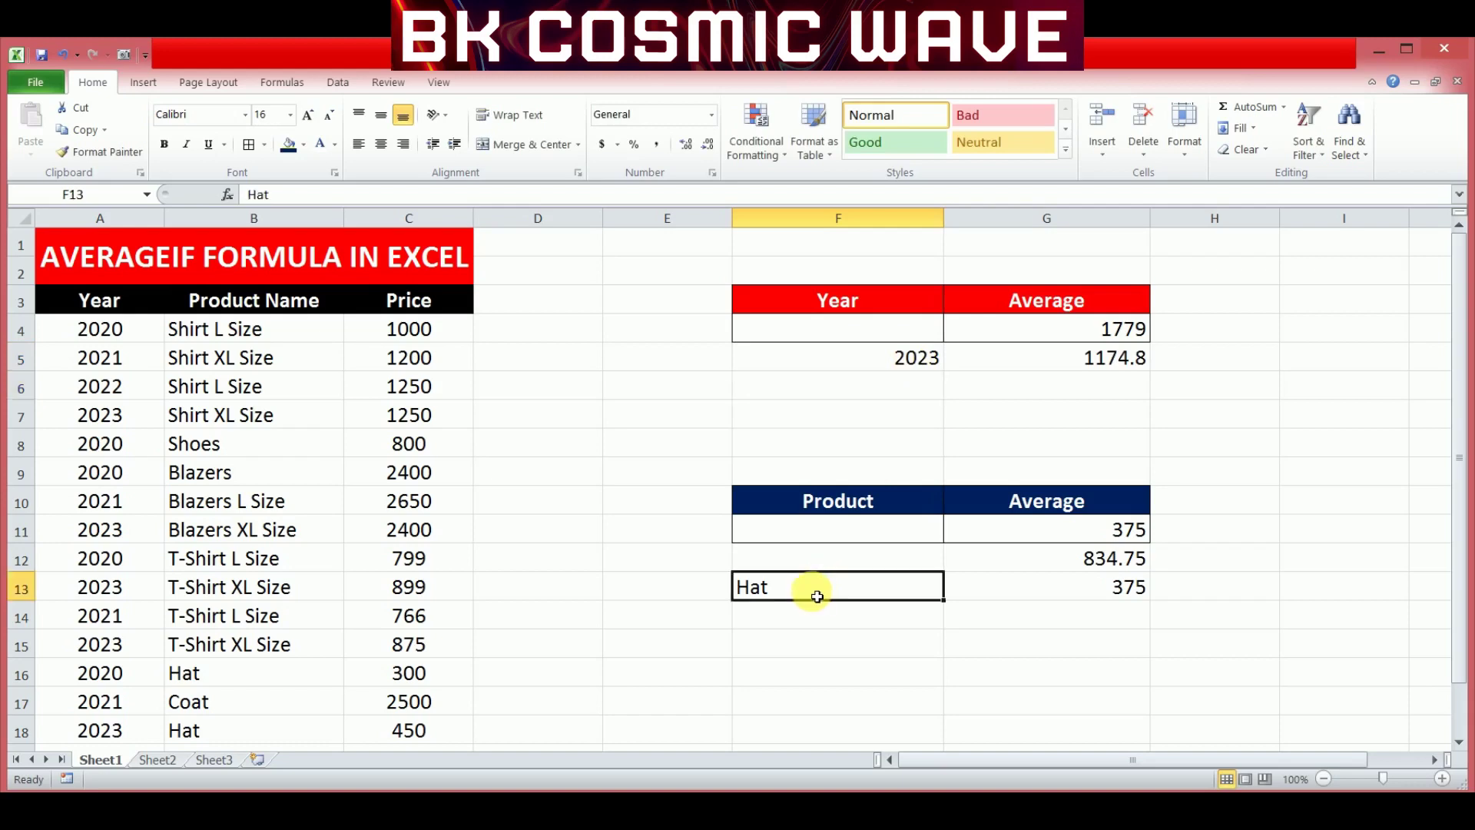
{"action": "type", "text": "C"}
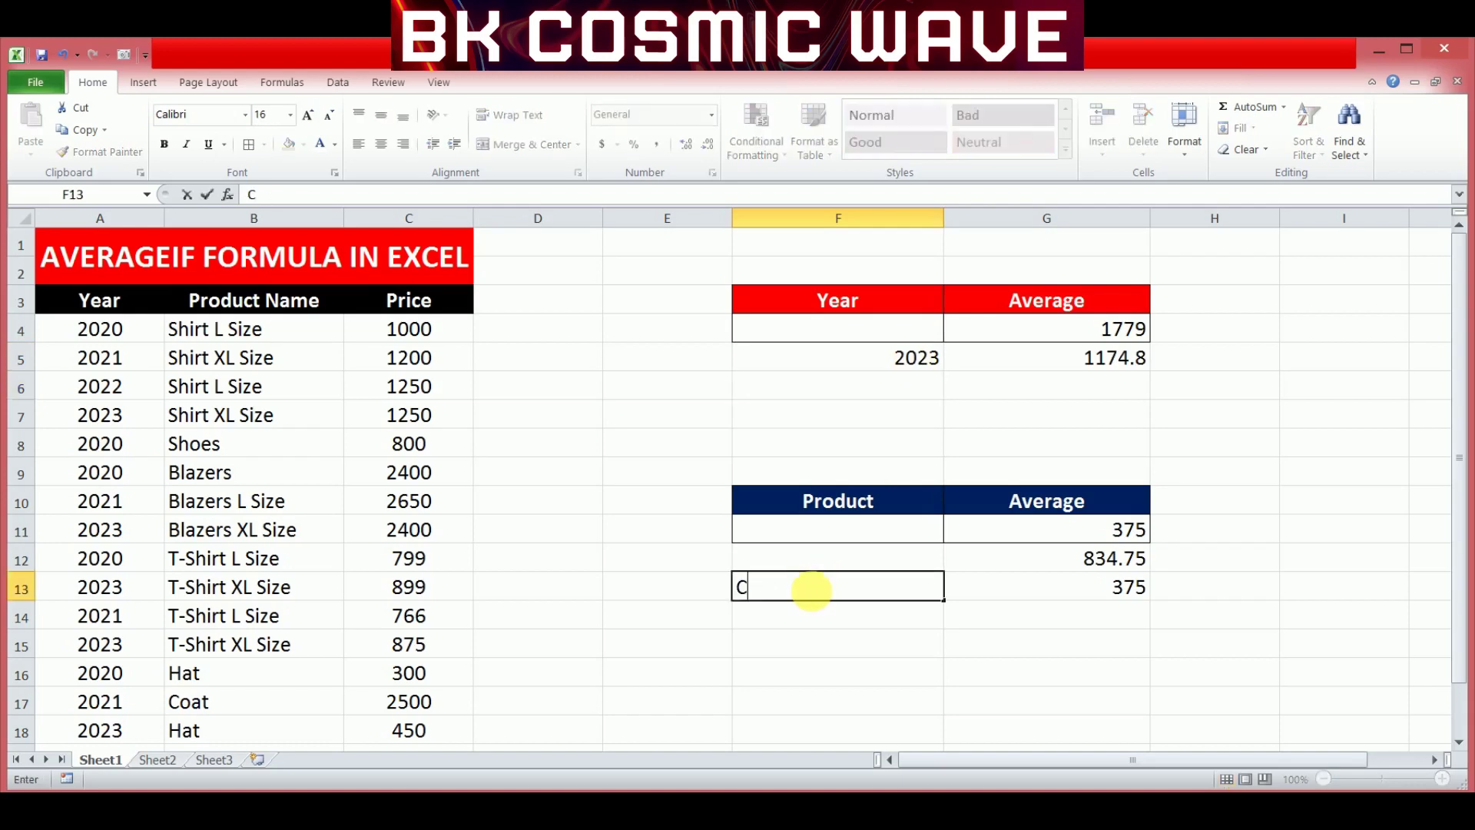
{"action": "type", "text": "oa"}
{"action": "type", "text": "t"}
{"action": "key", "text": "Return"}
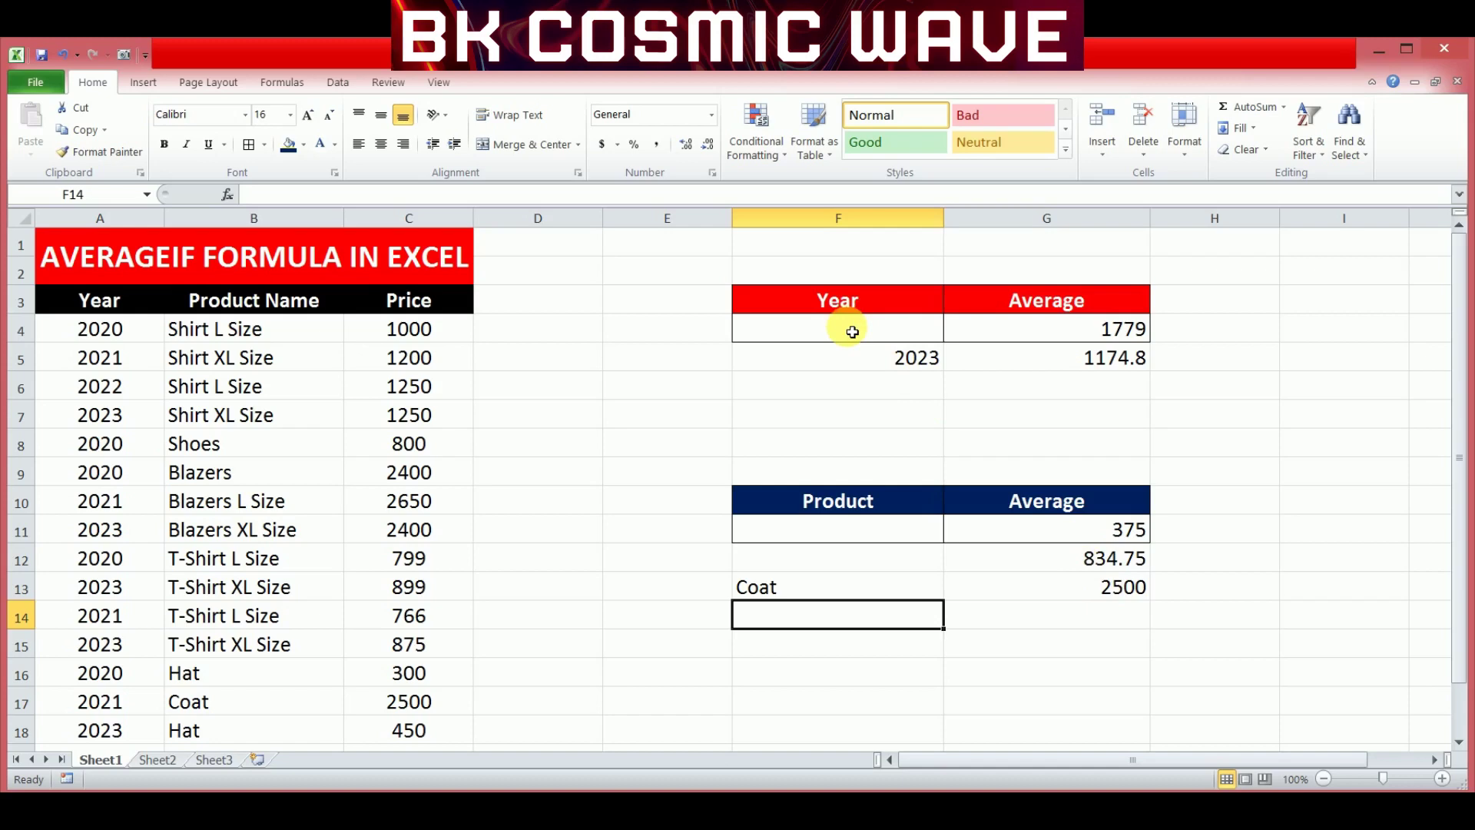
Clear the year table F4:G5 and the product table F11:G13.
{"action": "left_click_drag", "start_coordinate": [852, 331], "coordinate": [1030, 366]}
{"action": "key", "text": "Delete"}
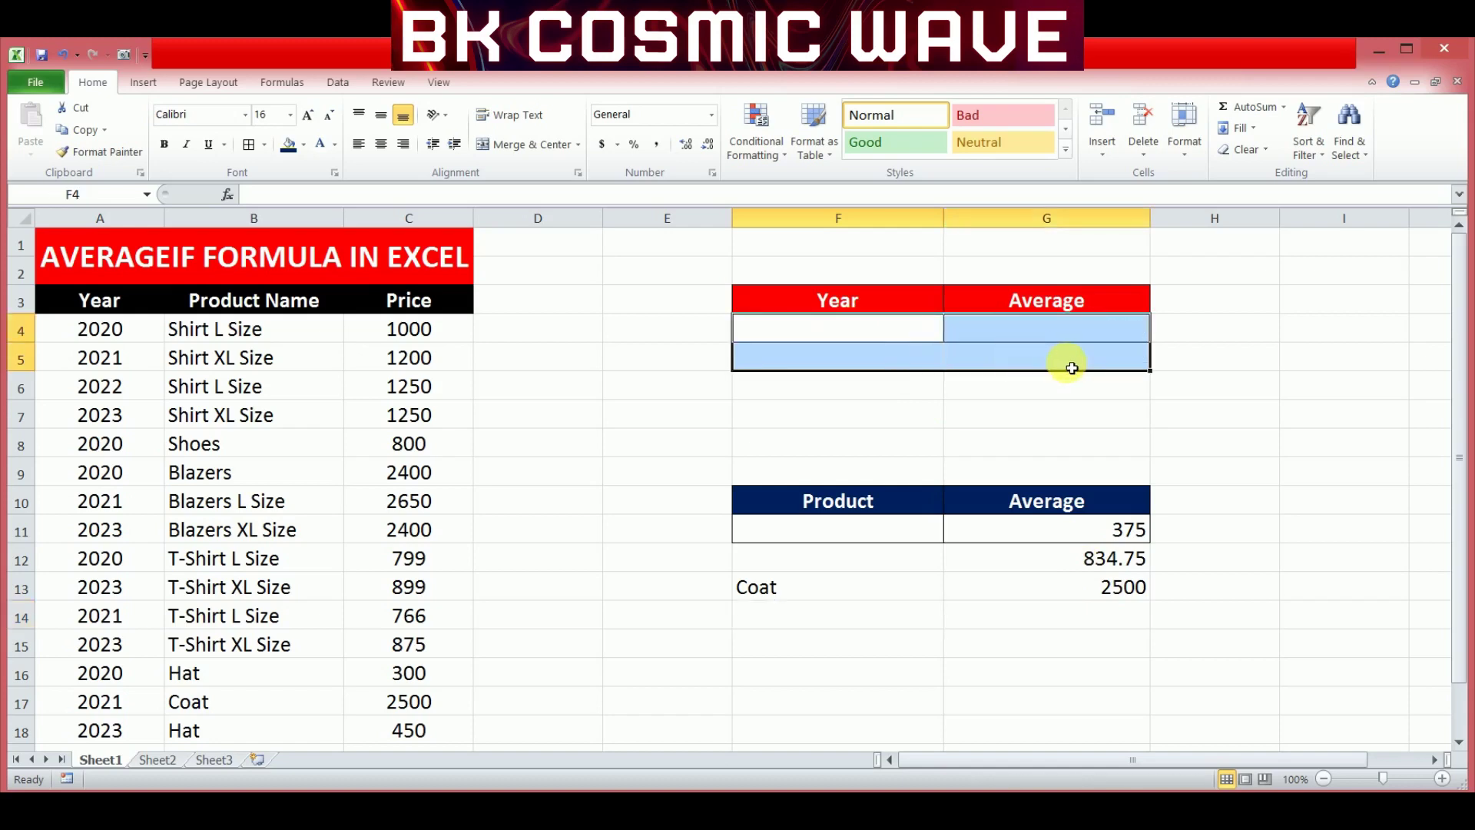
{"action": "left_click_drag", "start_coordinate": [763, 533], "coordinate": [1052, 589]}
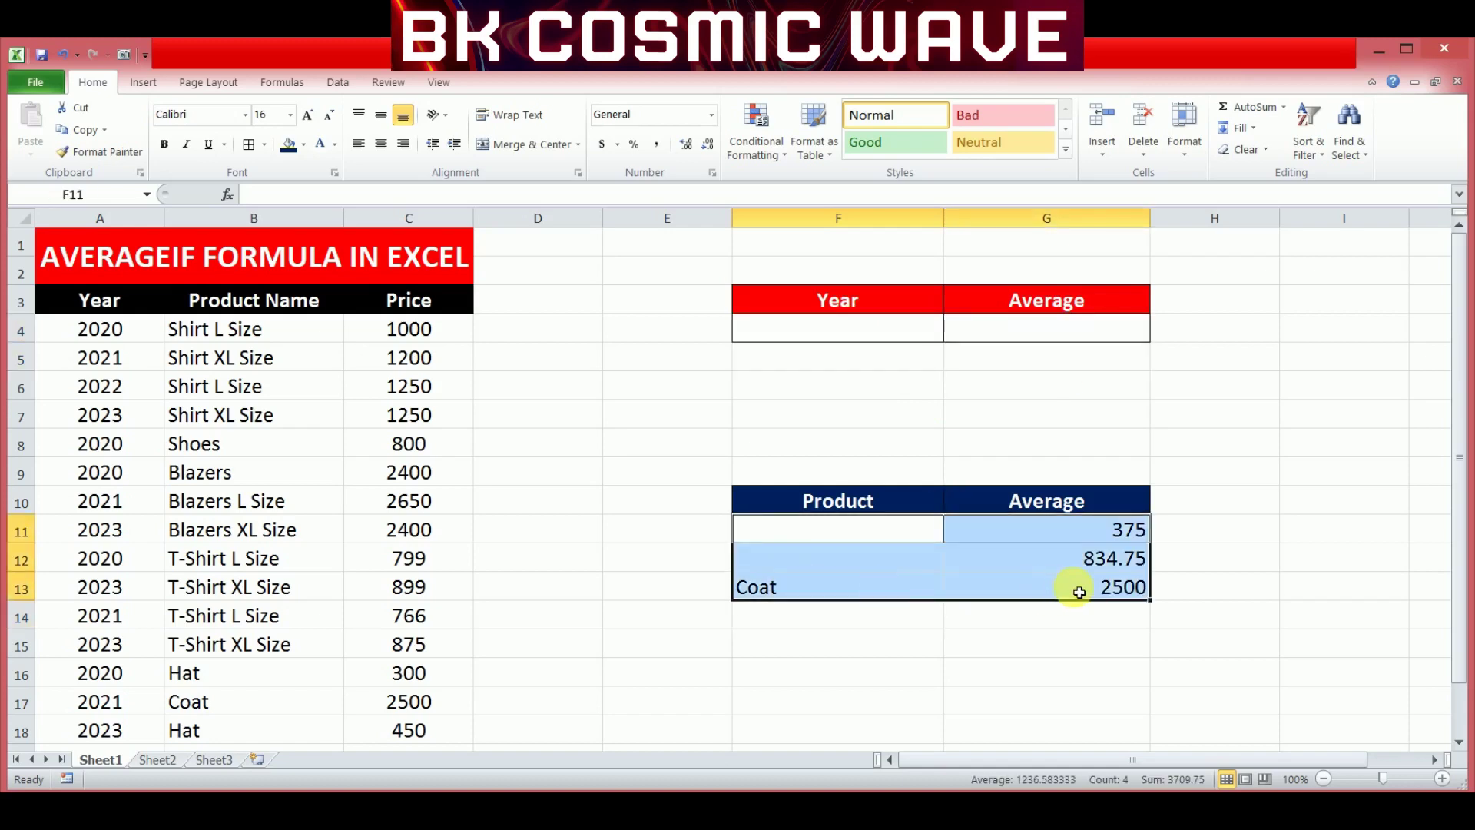
{"action": "key", "text": "Delete"}
{"action": "left_click", "coordinate": [899, 329]}
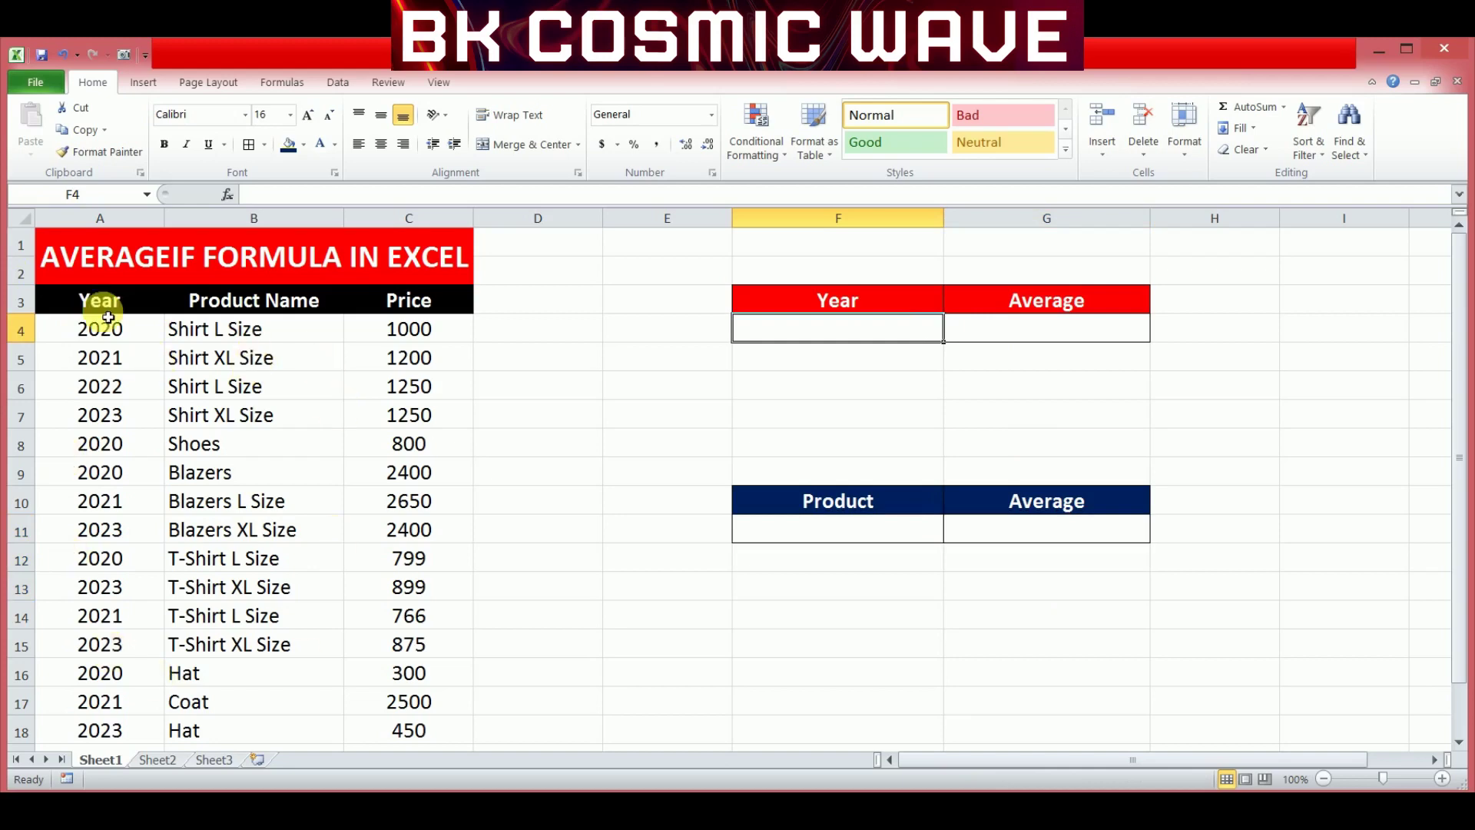
Point out the Product Name and Price columns, then select G4 for the first average.
{"action": "left_click", "coordinate": [252, 301]}
{"action": "left_click", "coordinate": [410, 311]}
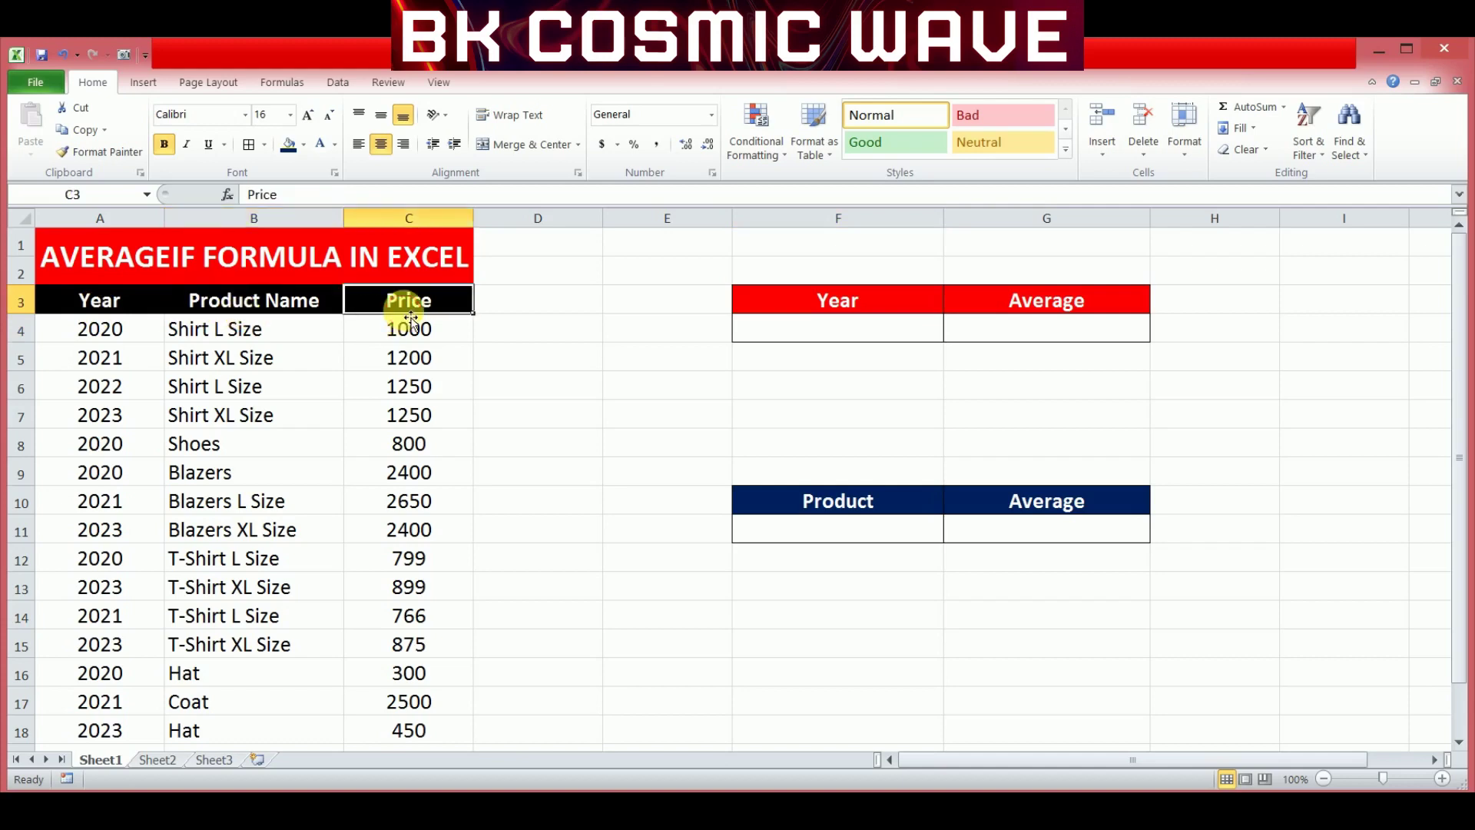
{"action": "left_click", "coordinate": [1011, 344]}
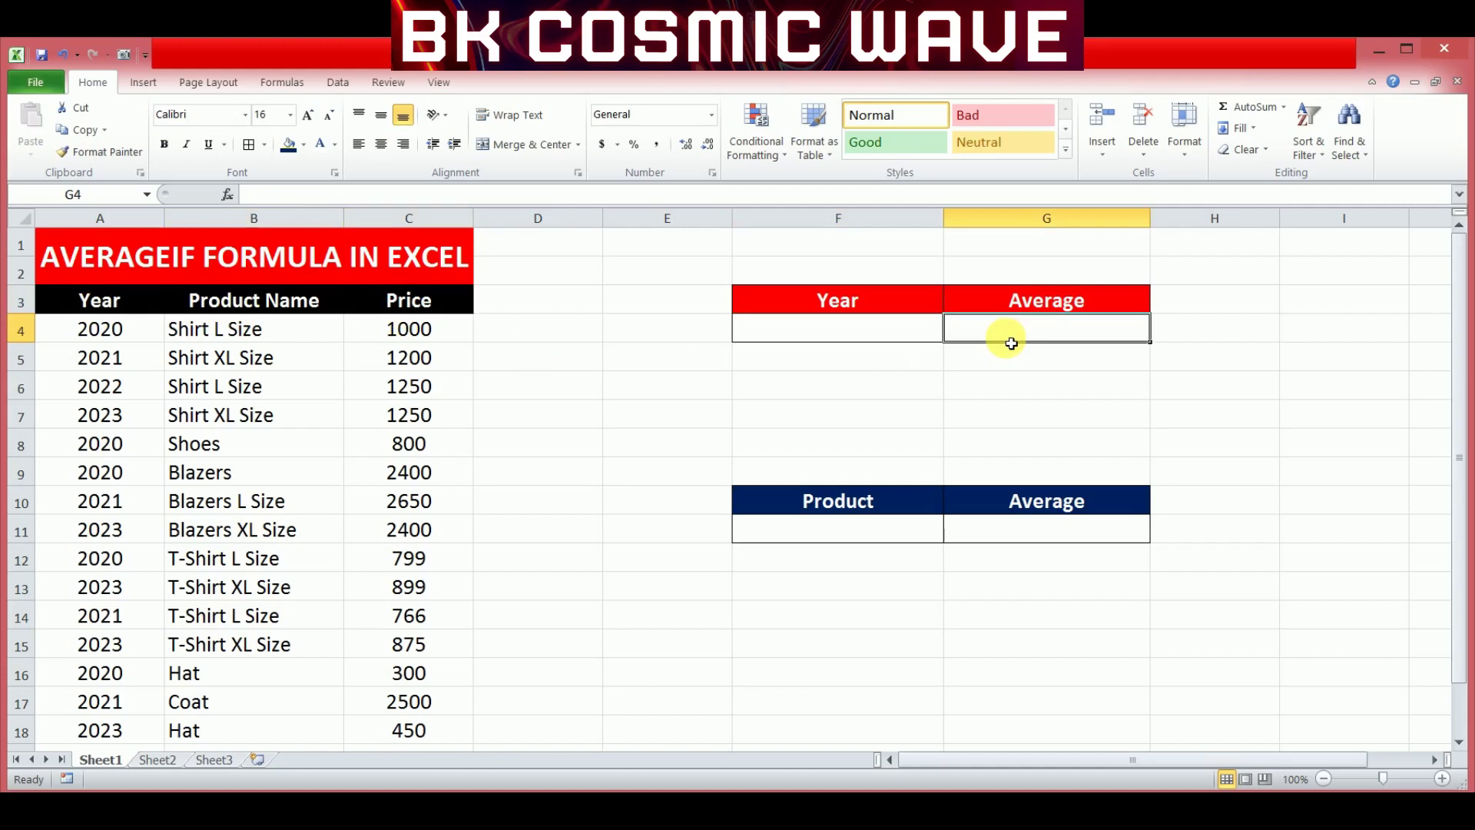
Enter =AVERAGEIF(A4:A18,2020,C4:C18) in G4 to get the 2020 average price, 1059.8.
{"action": "type", "text": "="}
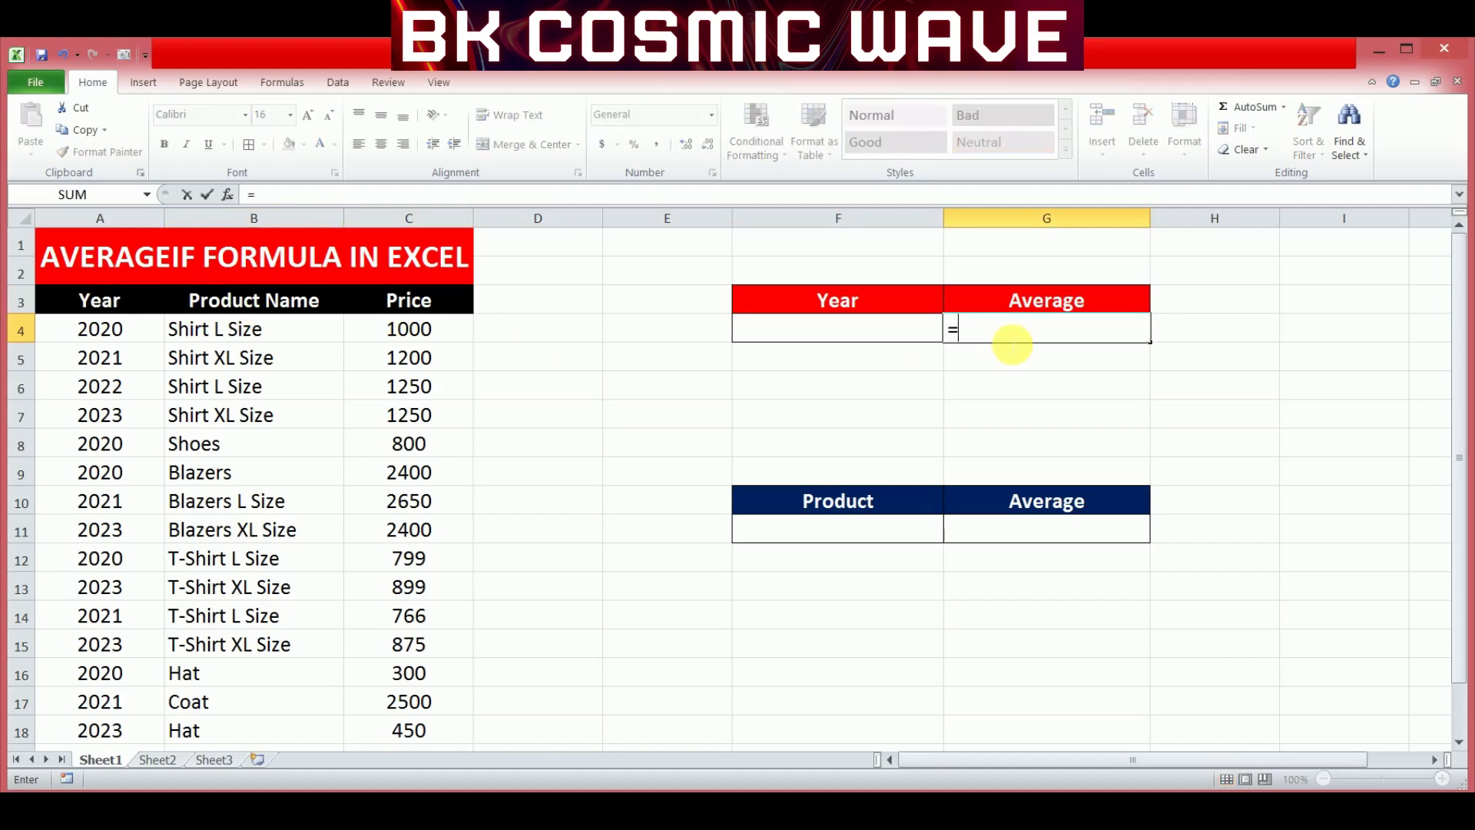
{"action": "type", "text": "av"}
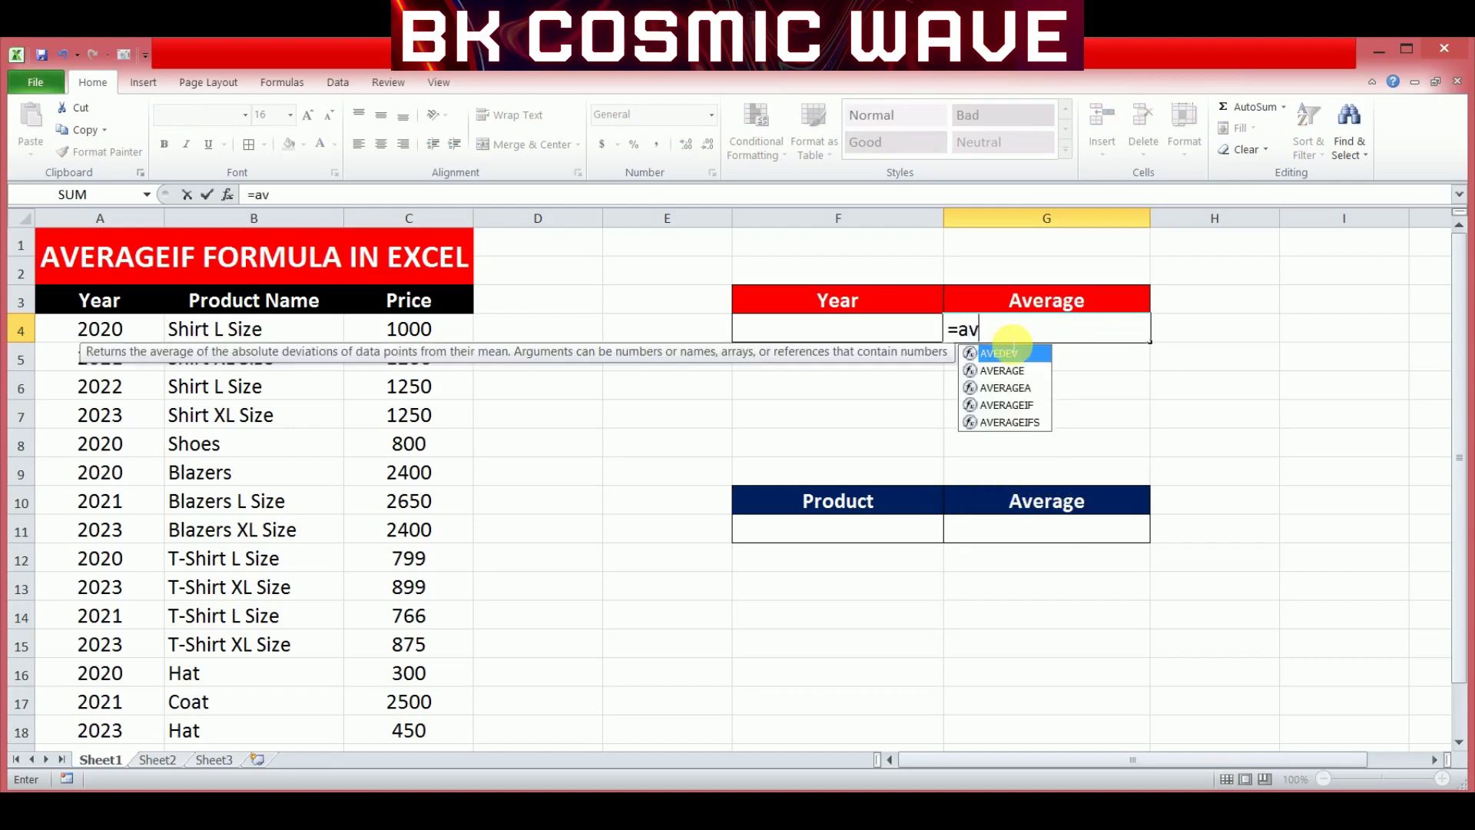
{"action": "type", "text": "erage"}
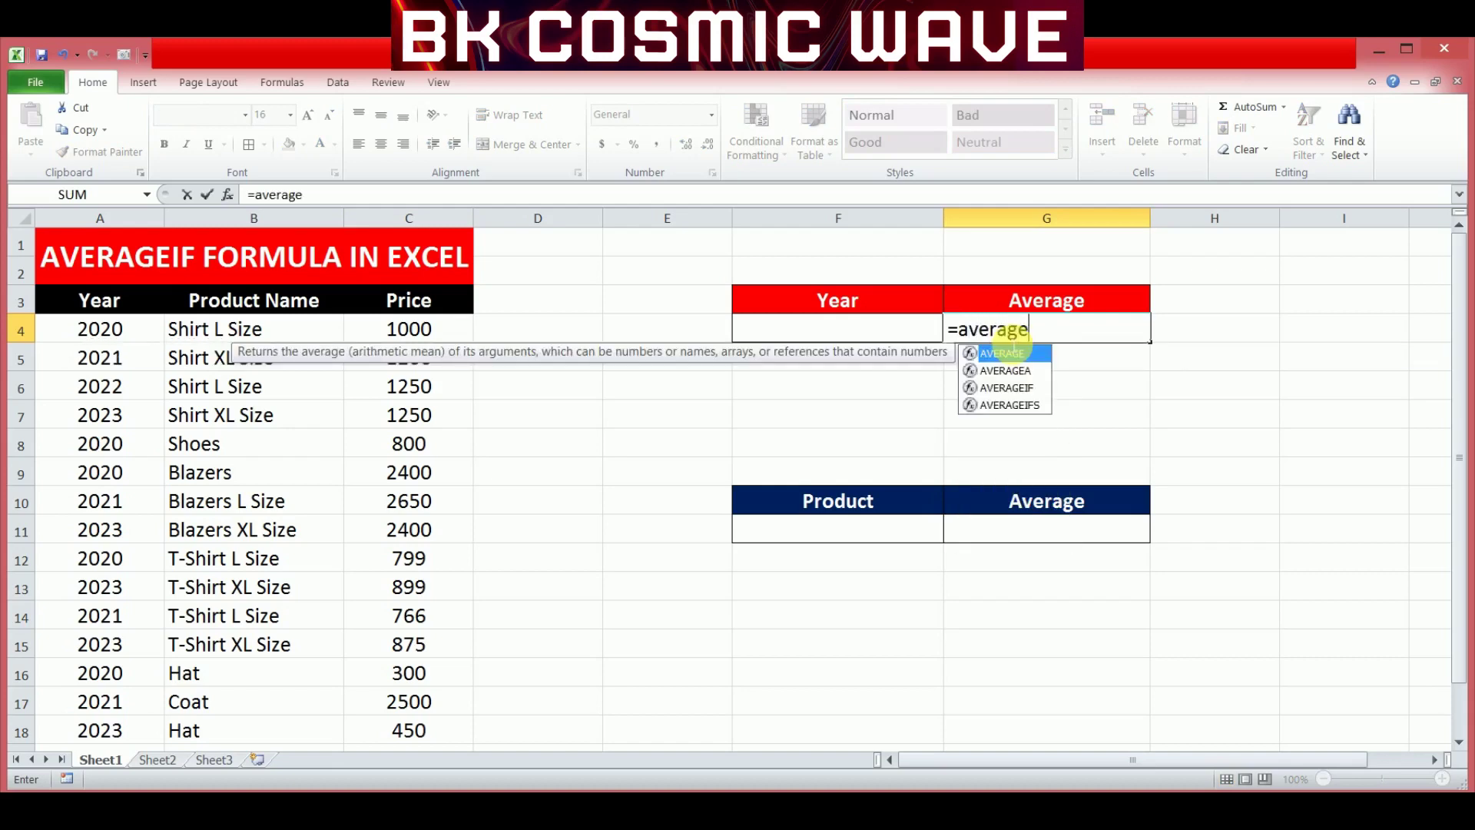
{"action": "type", "text": "if"}
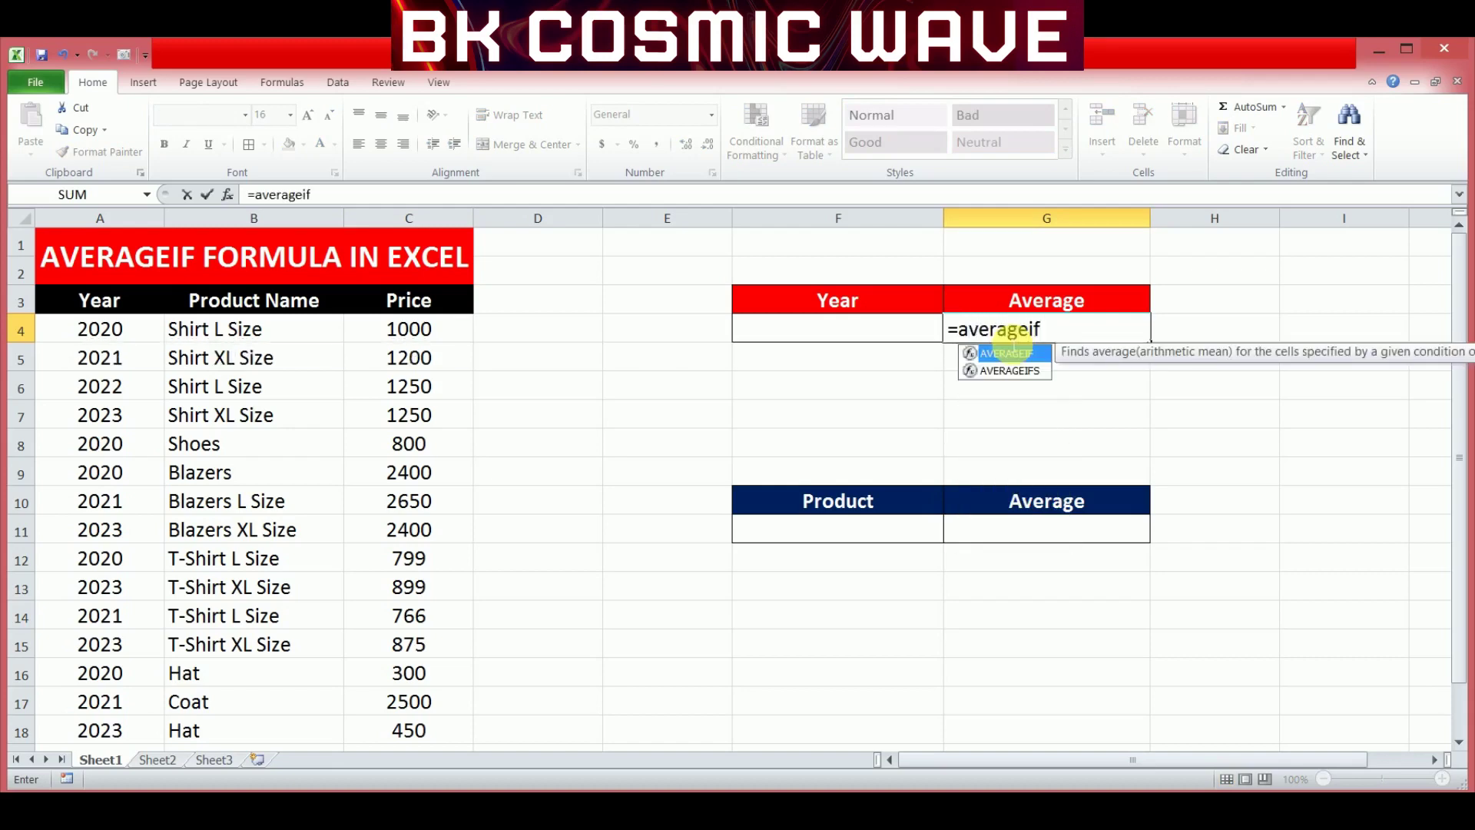
{"action": "type", "text": "("}
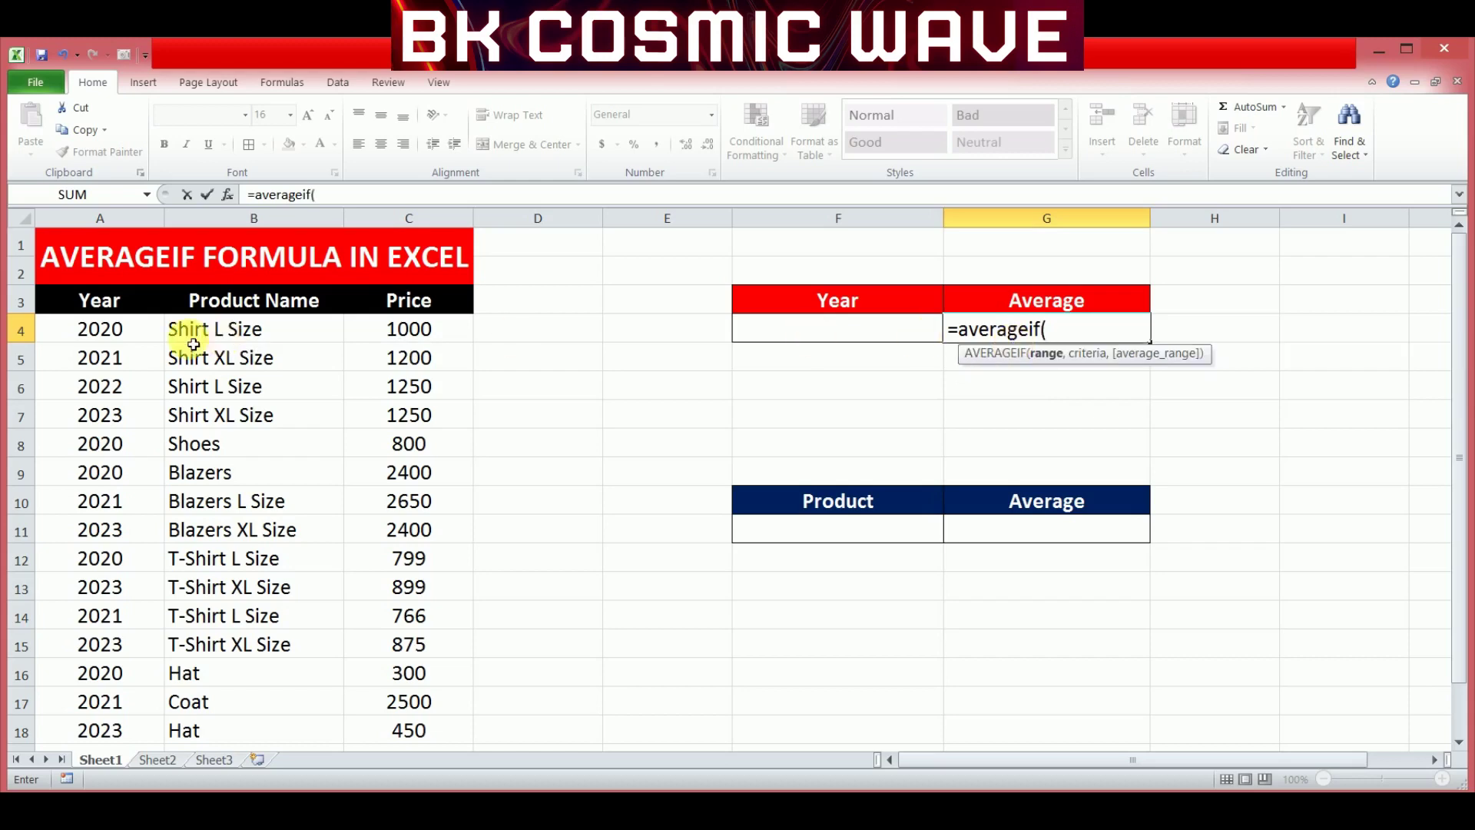
{"action": "left_click_drag", "start_coordinate": [122, 336], "coordinate": [131, 732]}
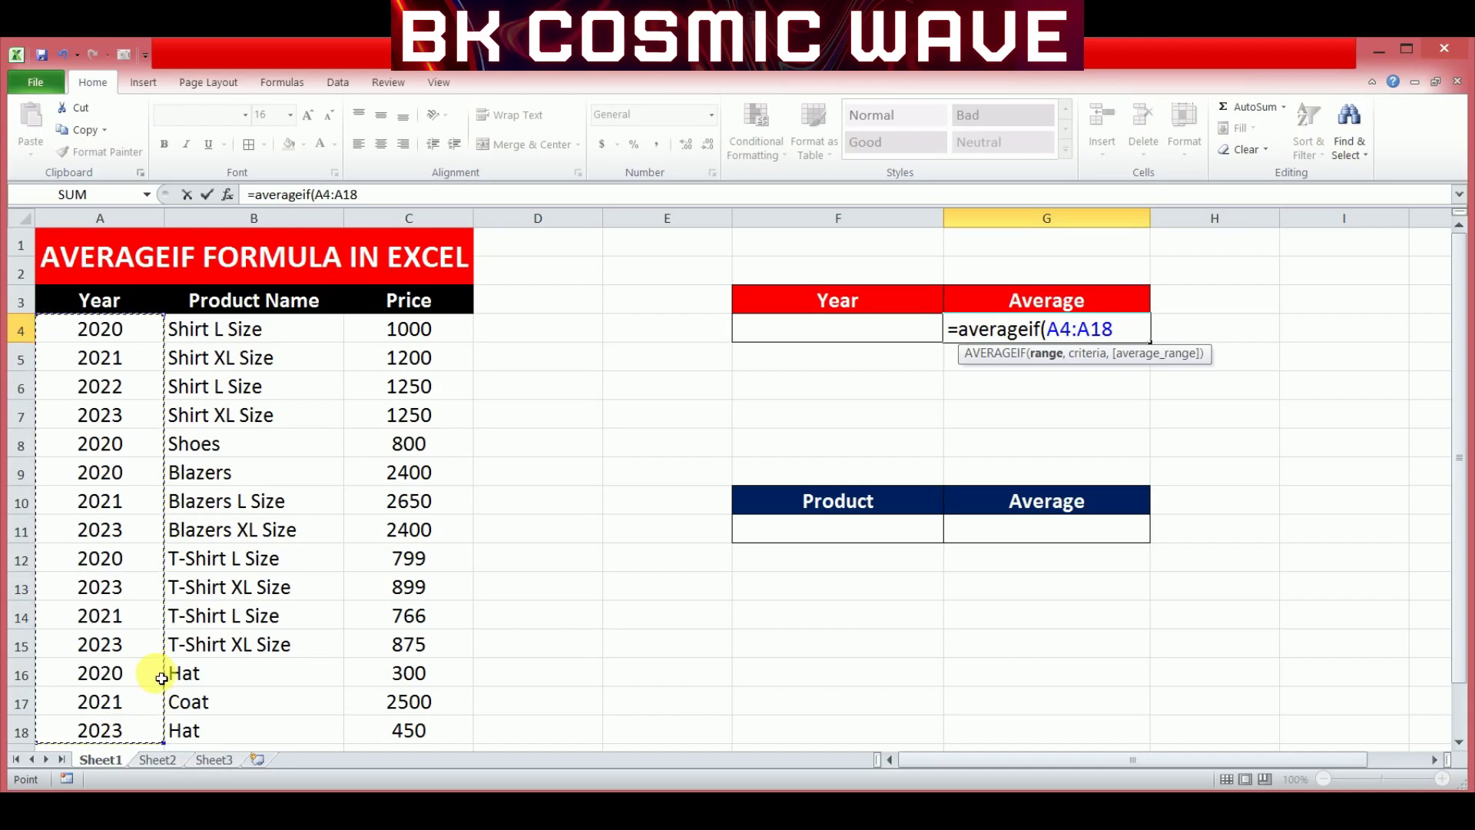
{"action": "type", "text": ","}
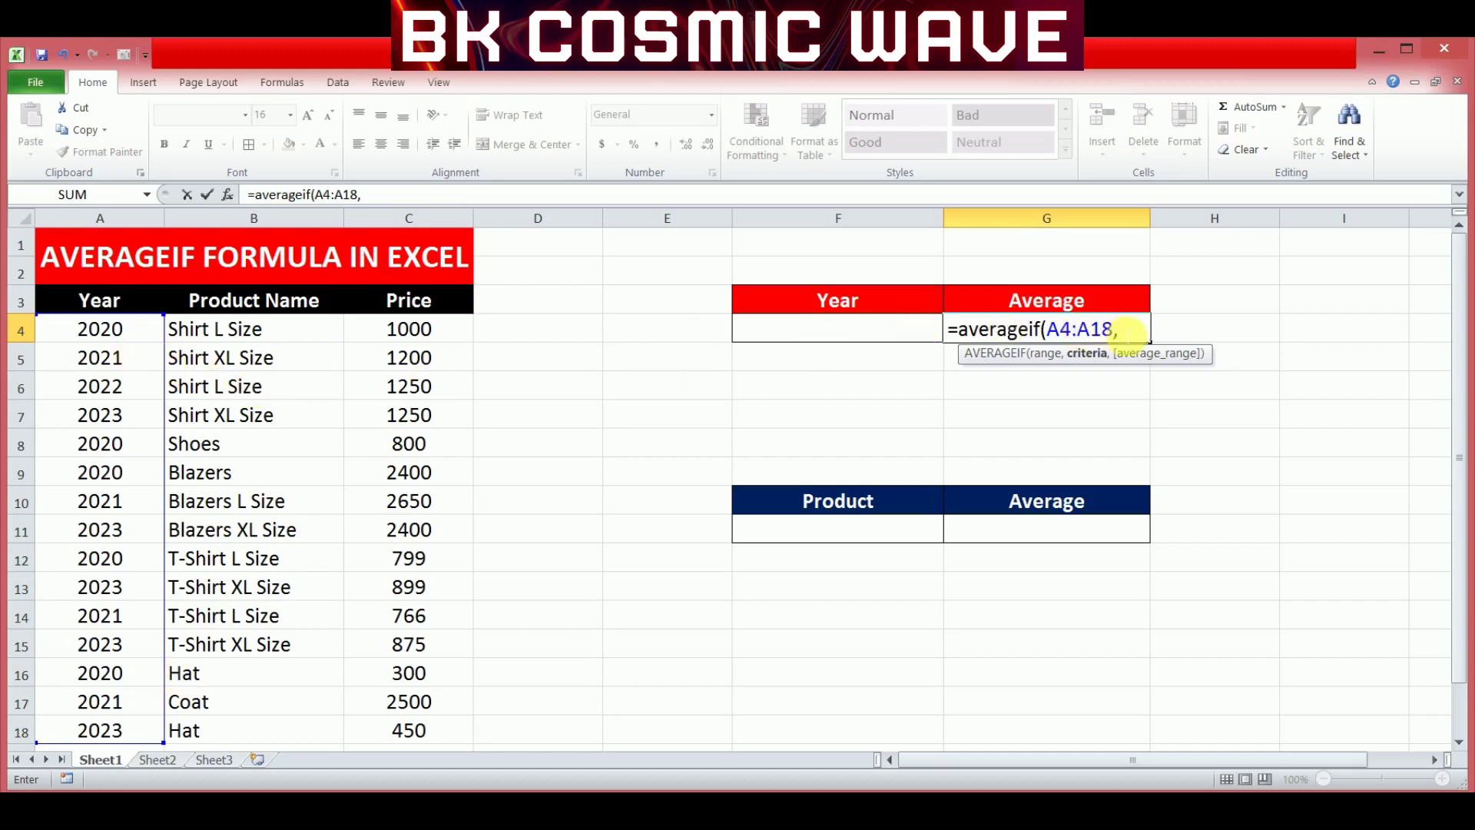
{"action": "type", "text": "20"}
{"action": "type", "text": "20"}
{"action": "type", "text": ","}
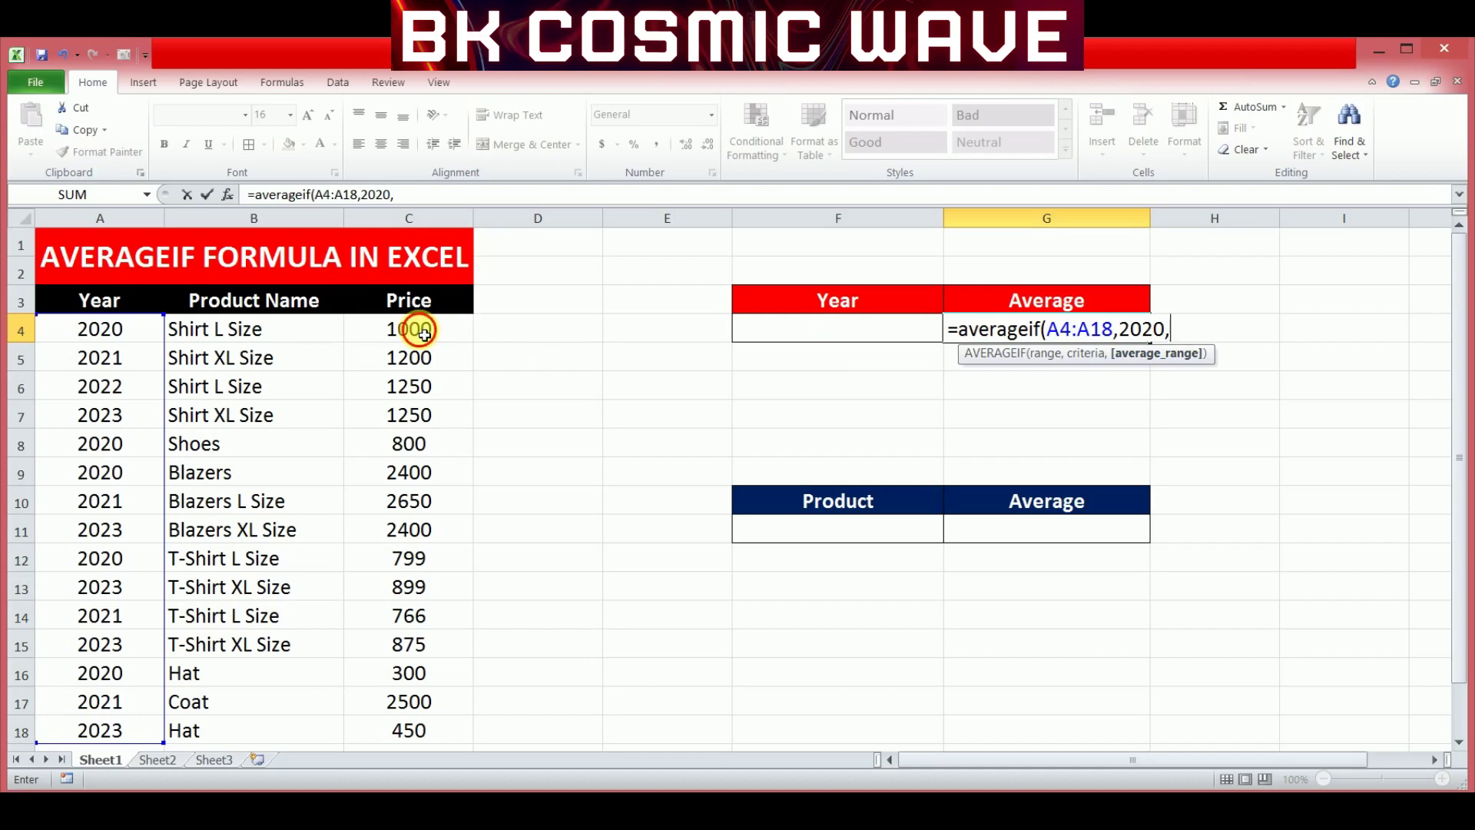
{"action": "left_click_drag", "start_coordinate": [424, 334], "coordinate": [409, 730]}
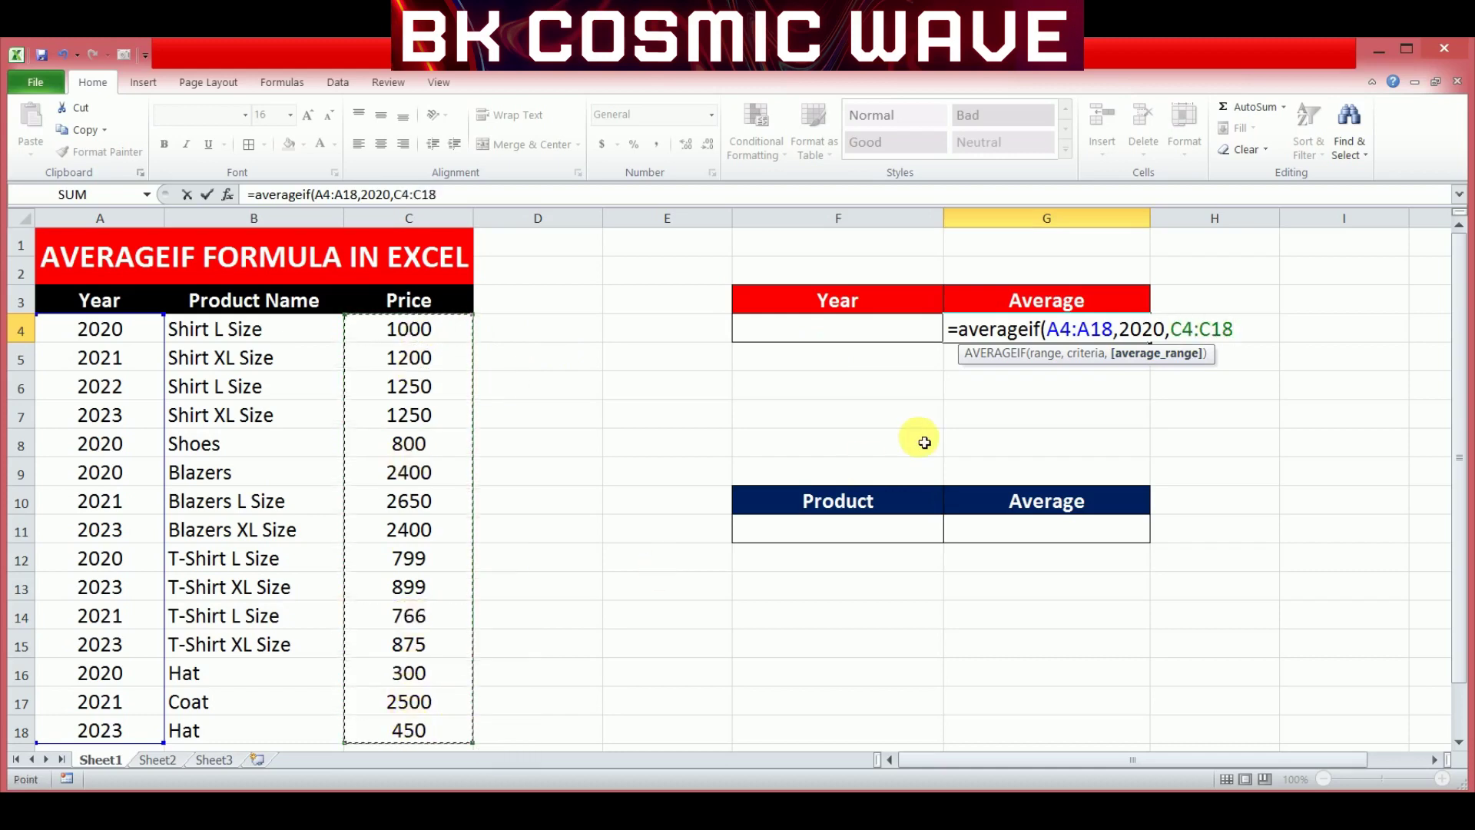
{"action": "type", "text": ")"}
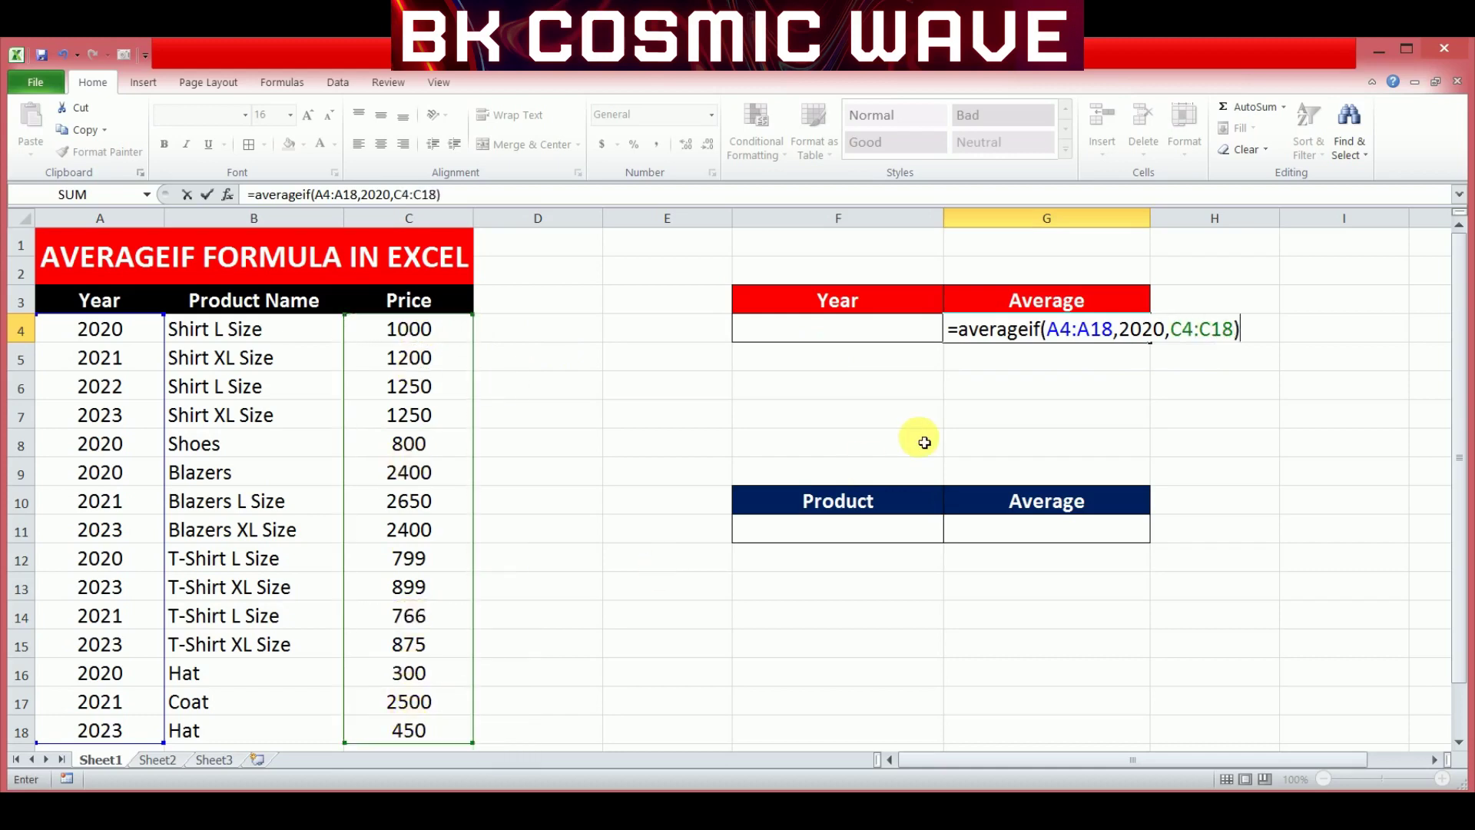
{"action": "key", "text": "Return"}
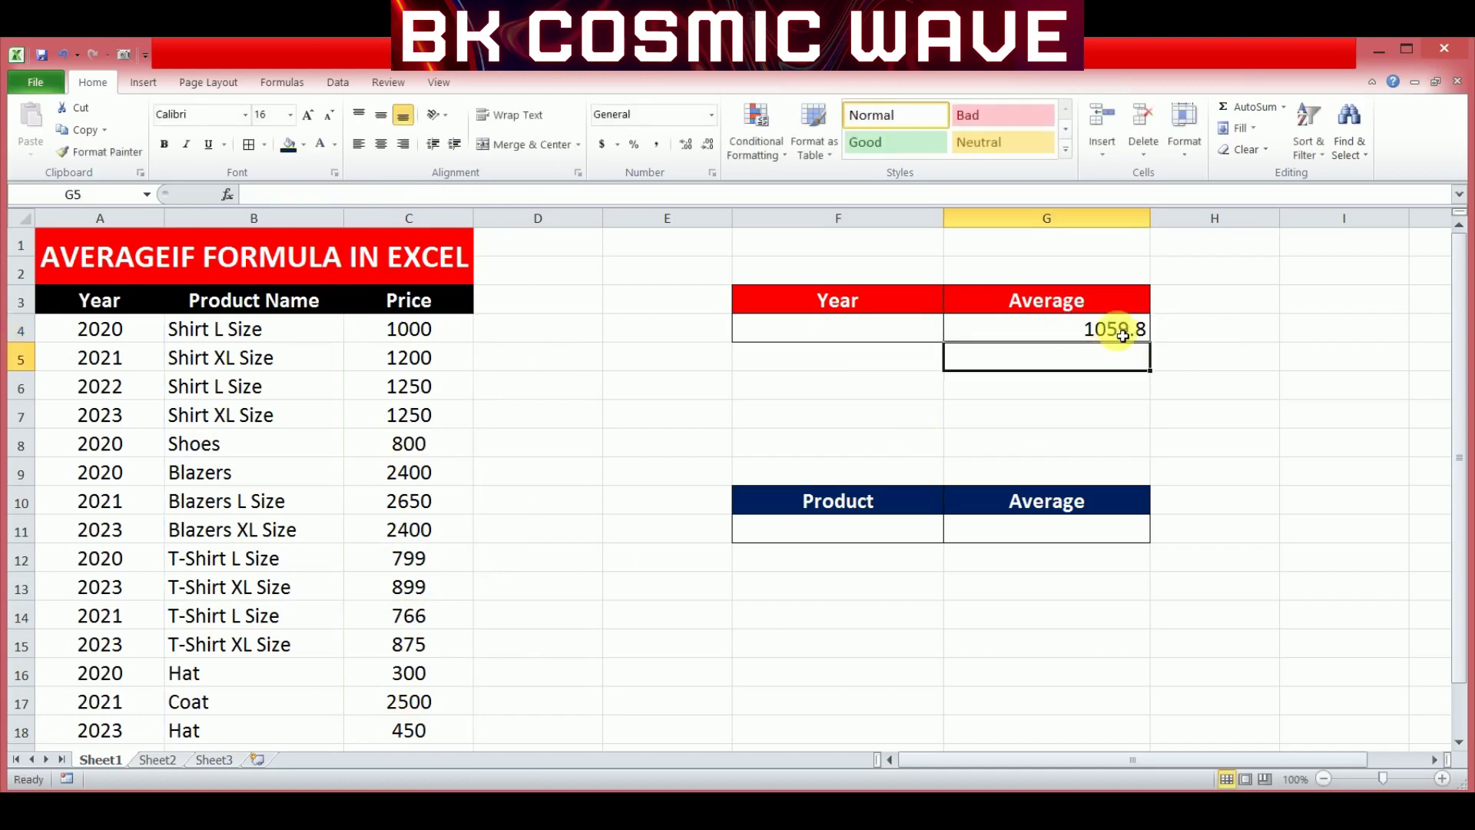
{"action": "left_click", "coordinate": [1057, 333]}
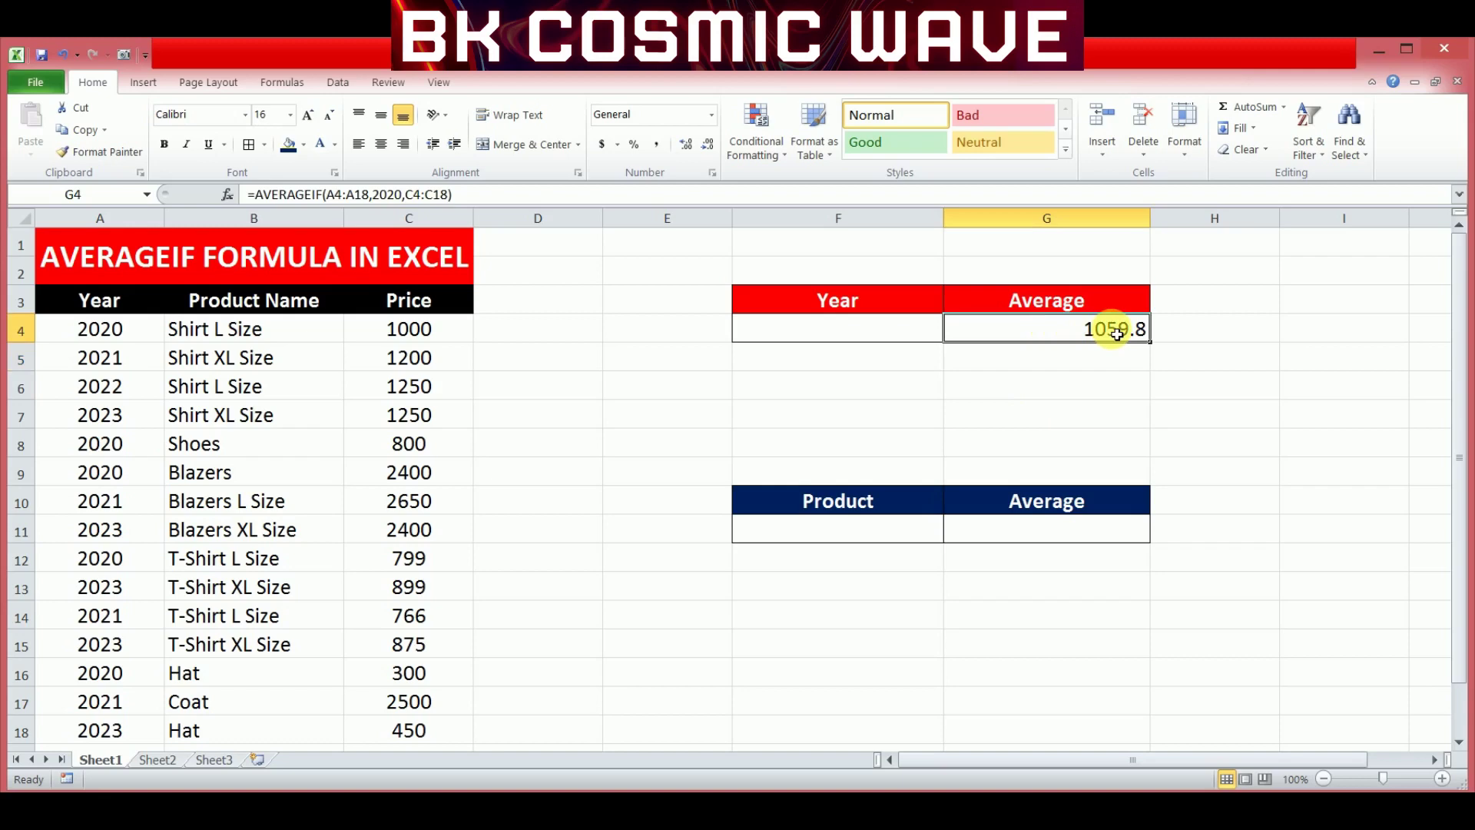
{"action": "left_click", "coordinate": [1070, 370]}
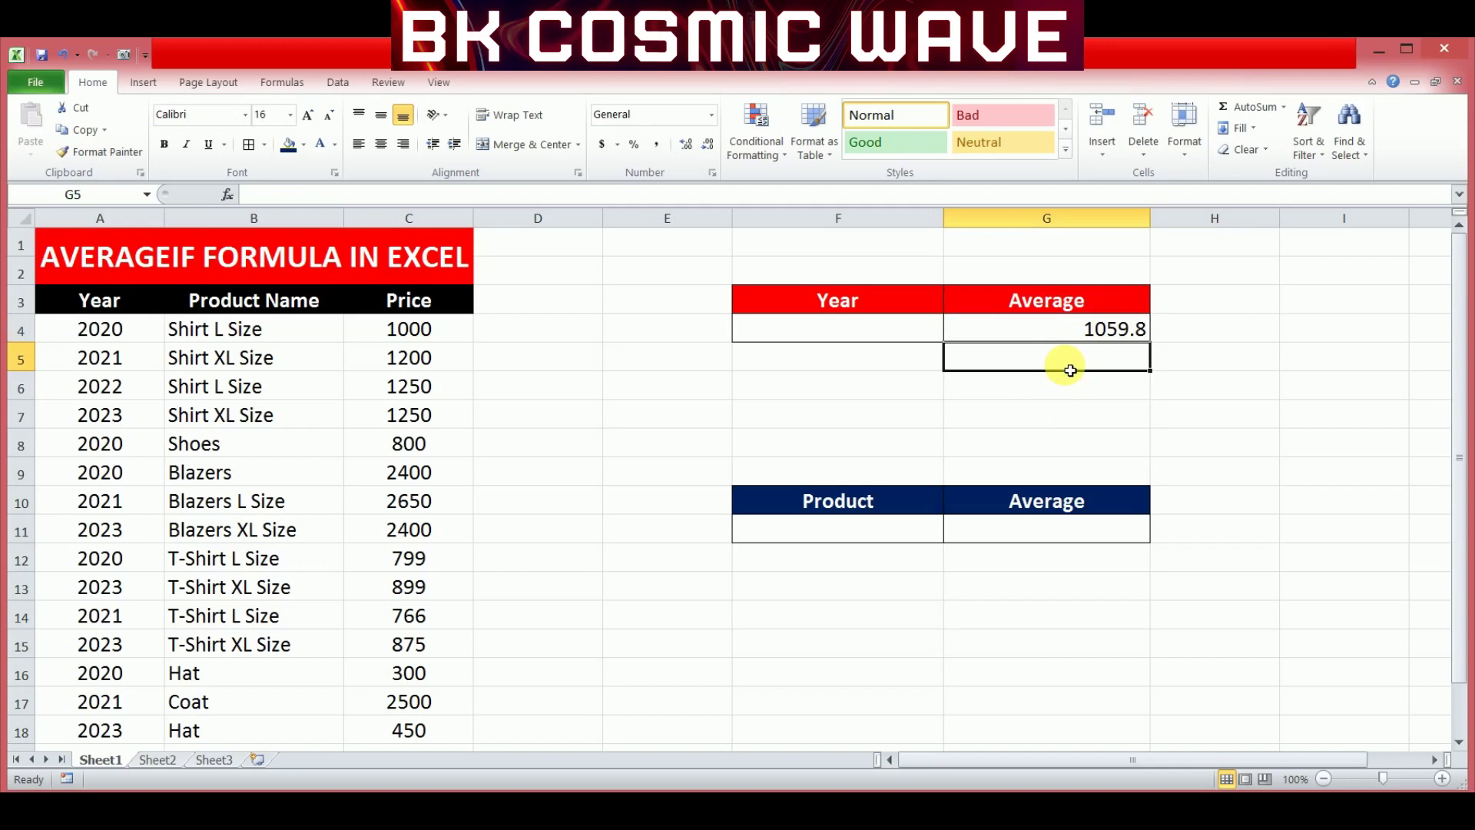
Enter =AVERAGEIF(A4:A18,F5,C4:C18) in G5 so the year criterion comes from F5.
{"action": "type", "text": "="}
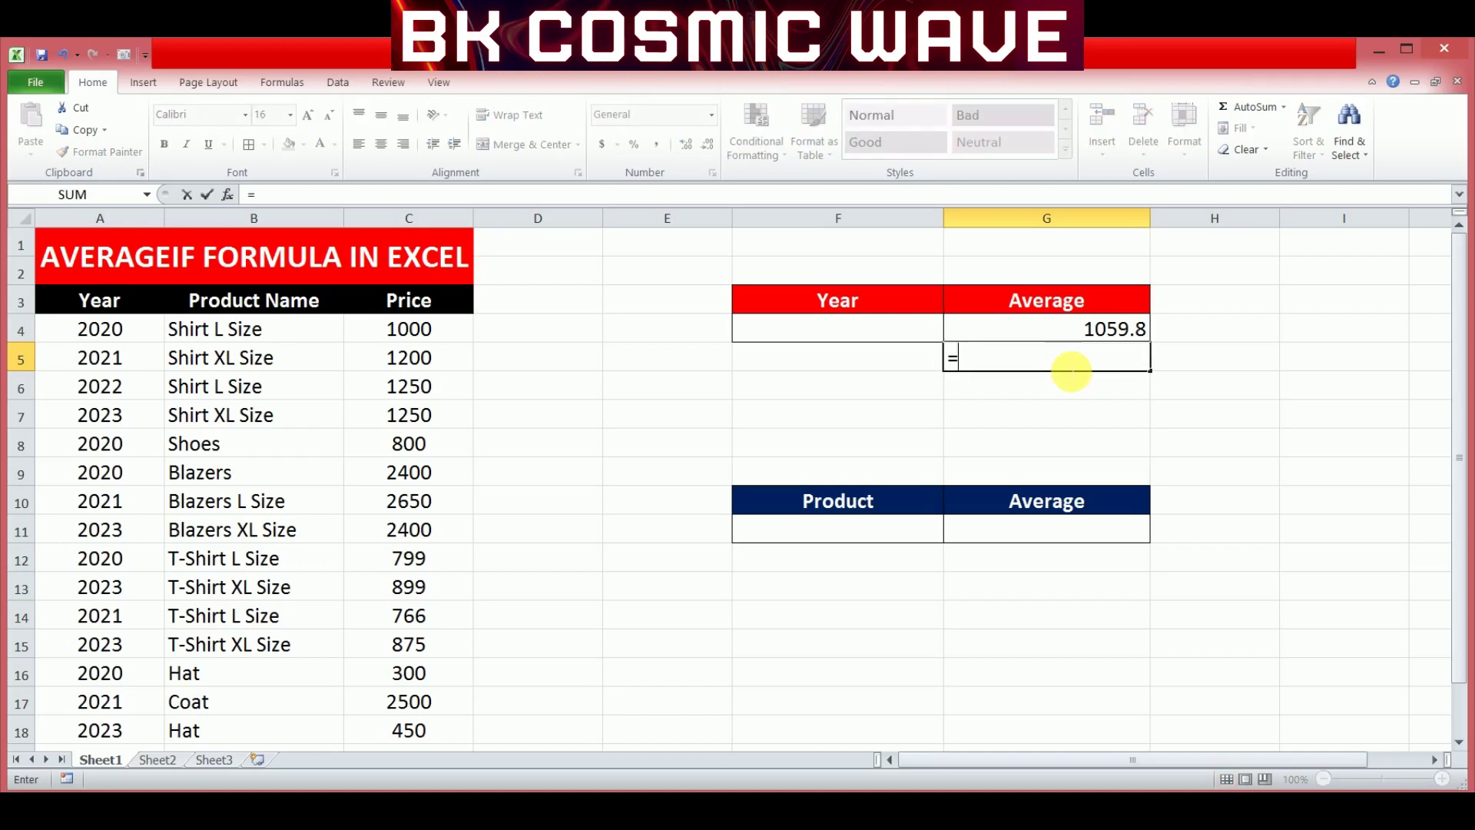
{"action": "type", "text": "avera"}
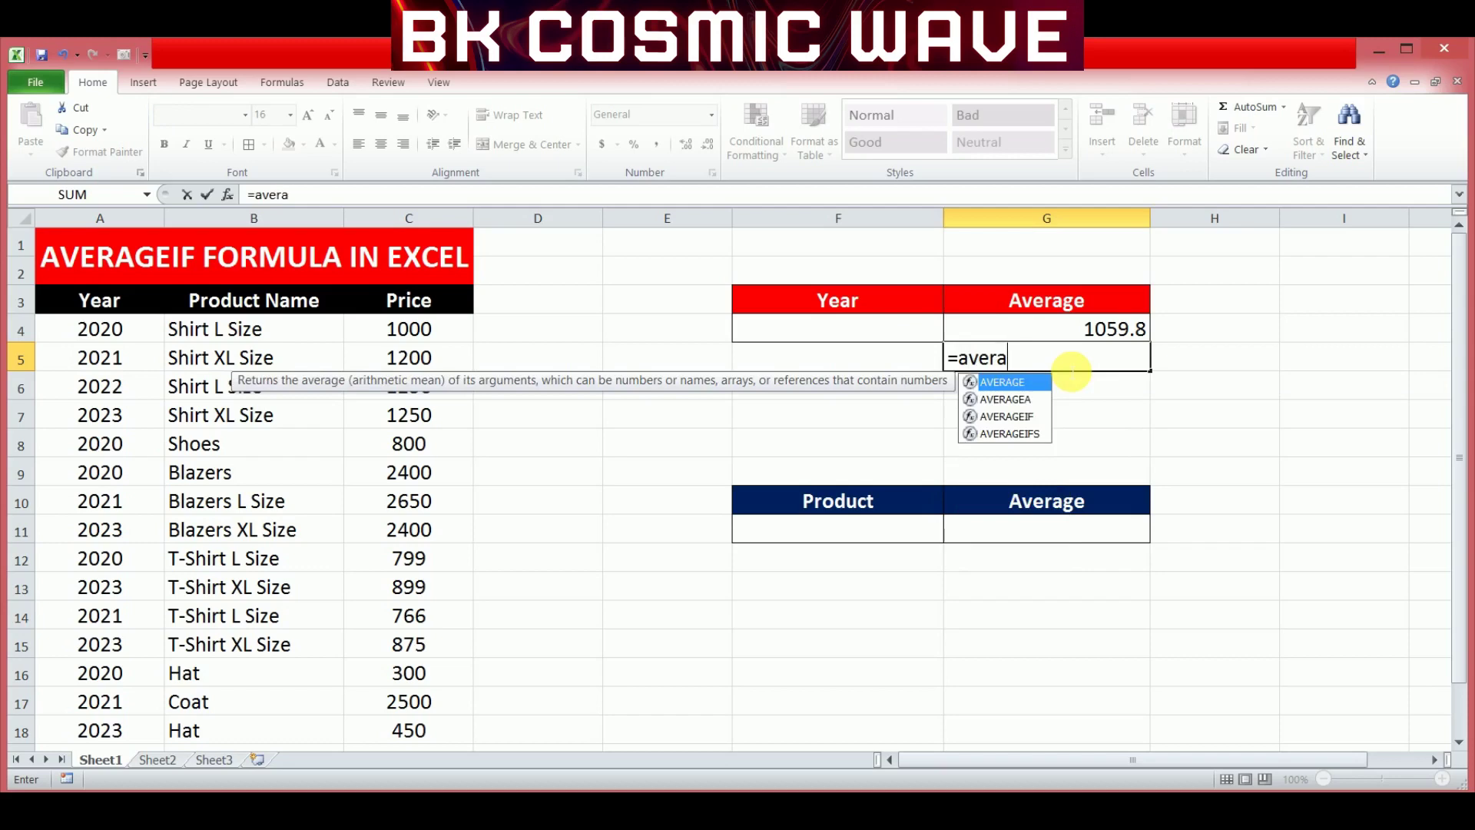
{"action": "type", "text": "geif"}
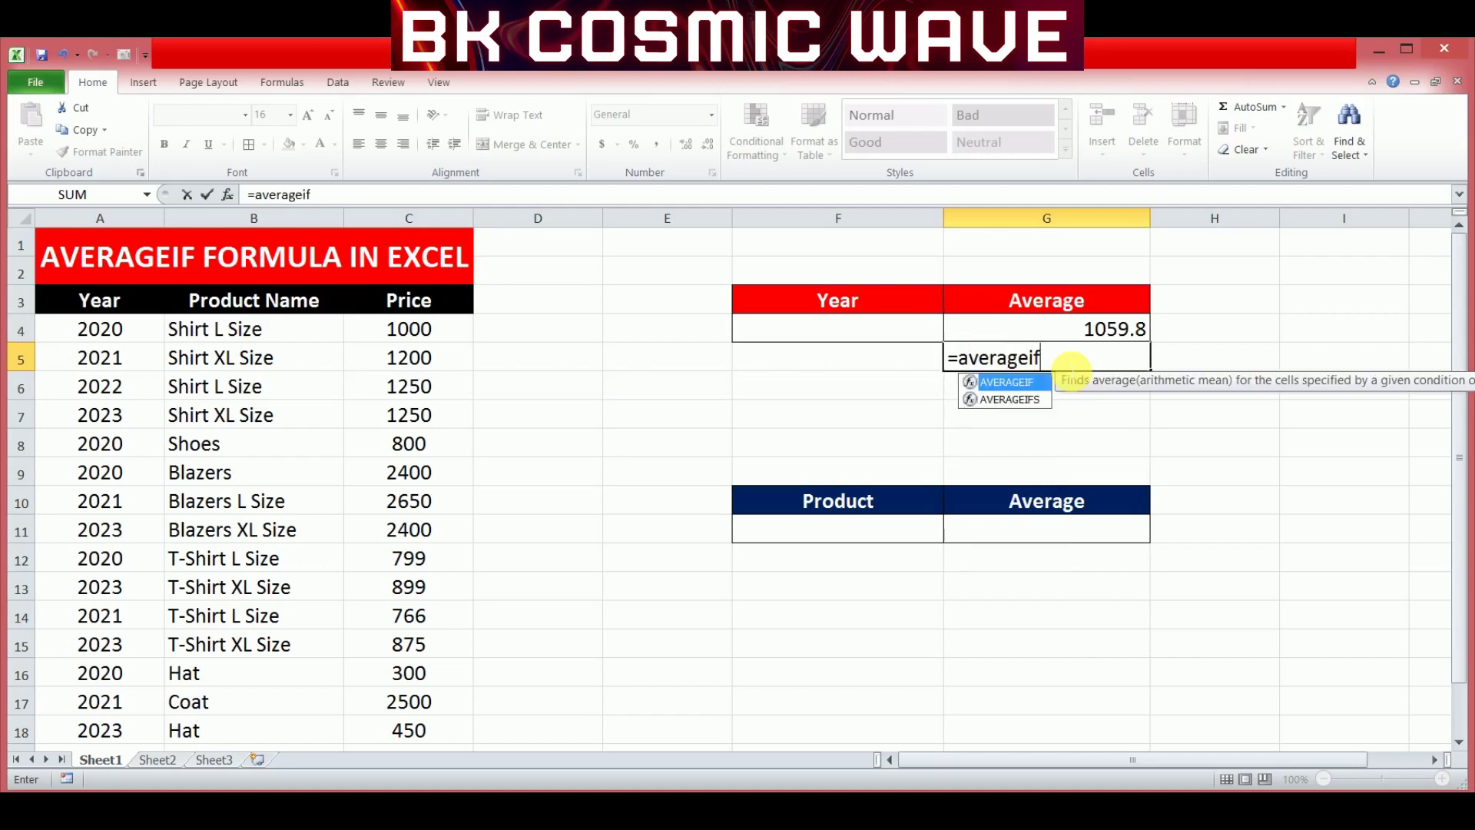
{"action": "type", "text": "("}
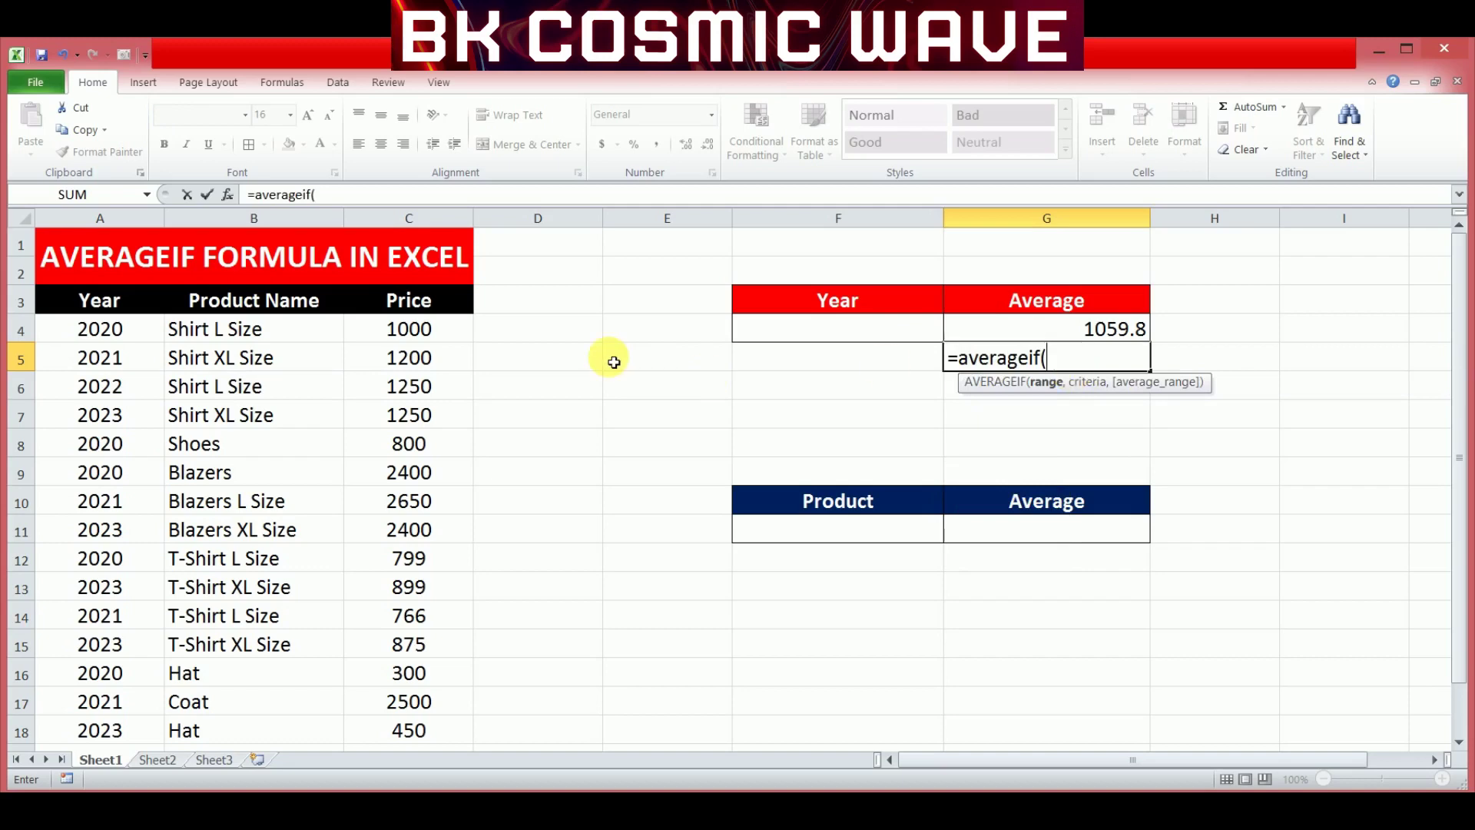
{"action": "left_click_drag", "start_coordinate": [127, 336], "coordinate": [129, 730]}
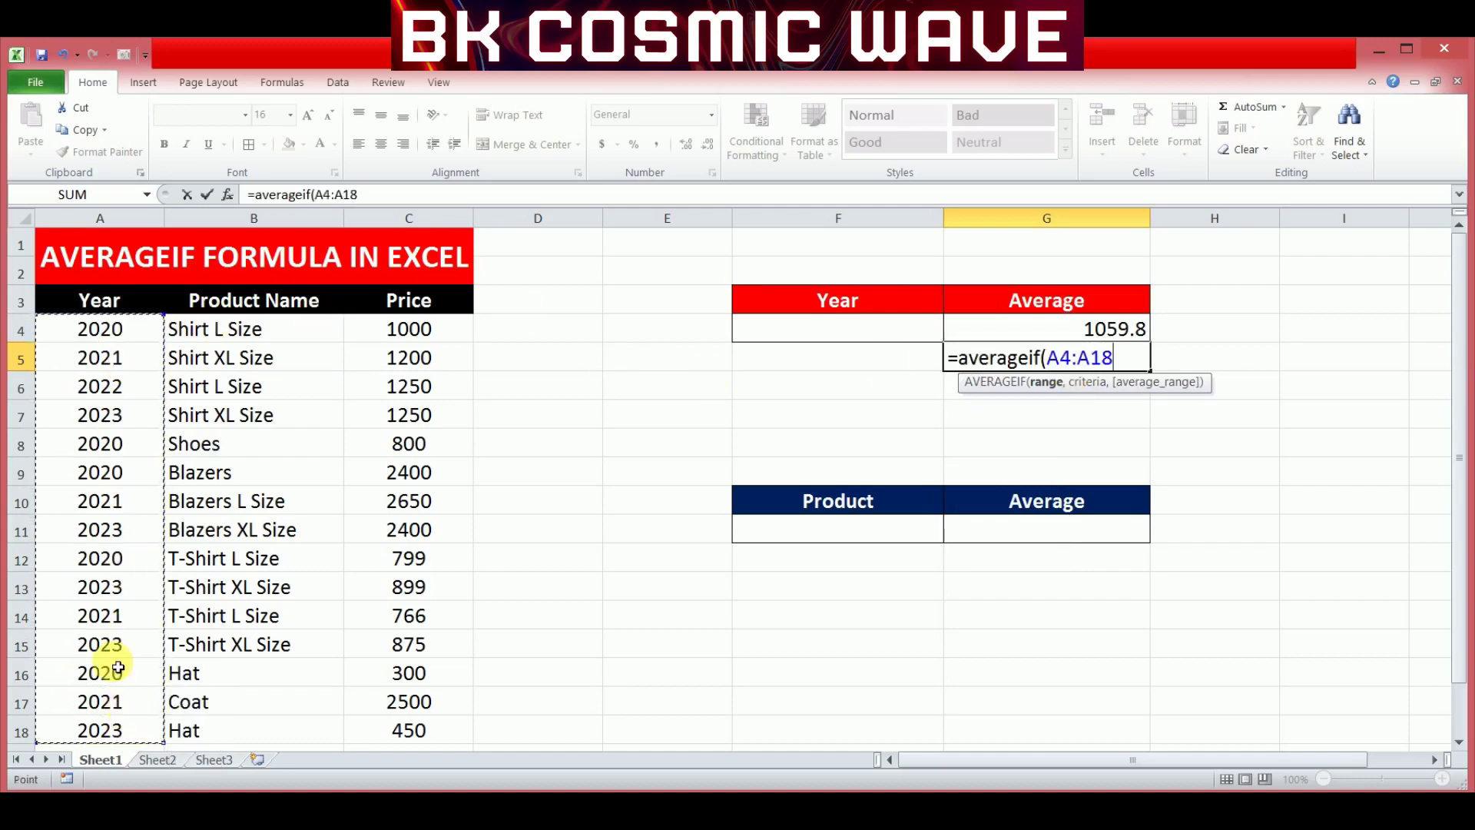
{"action": "type", "text": ","}
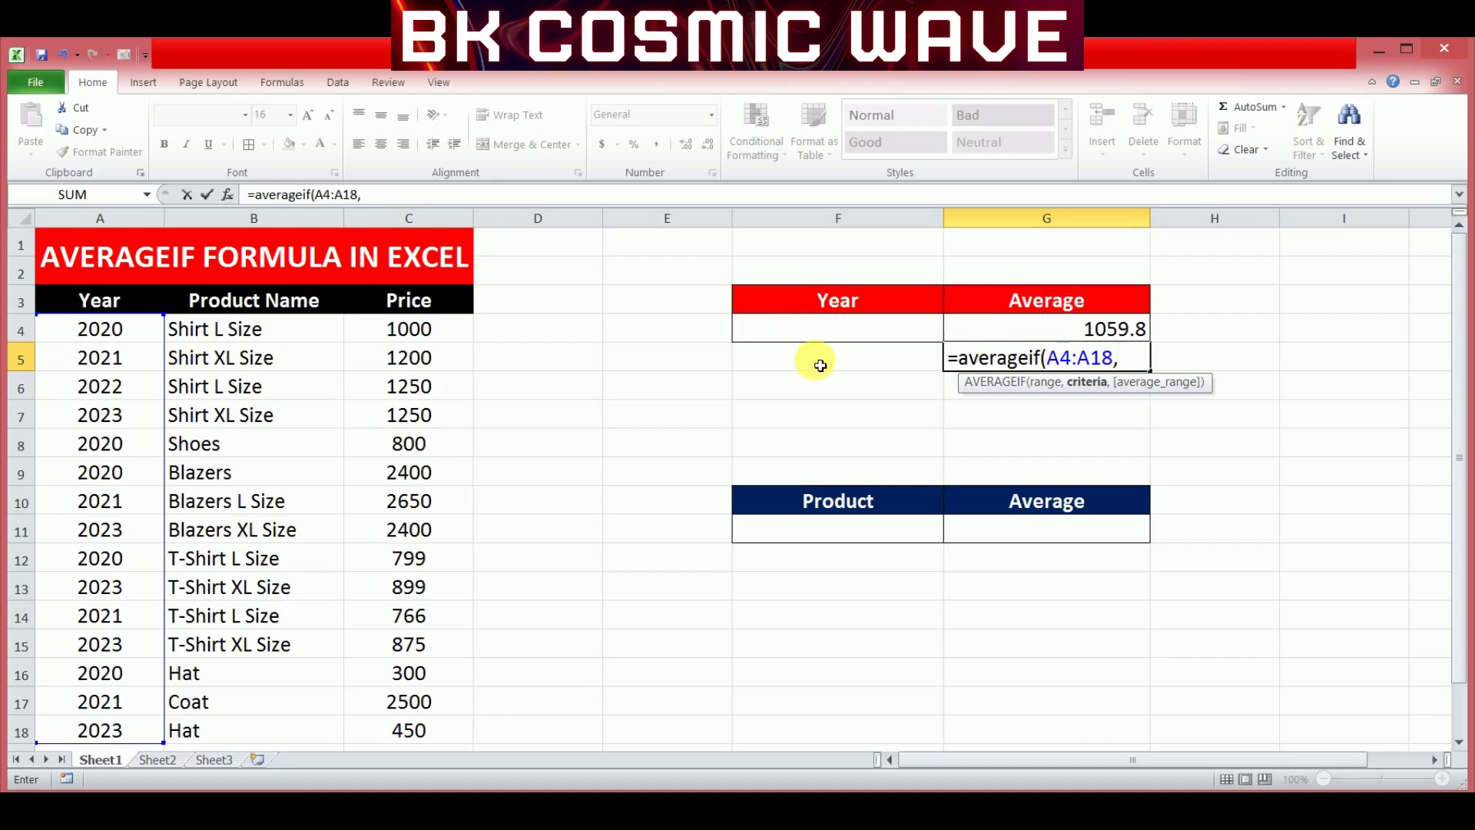
{"action": "left_click", "coordinate": [819, 365]}
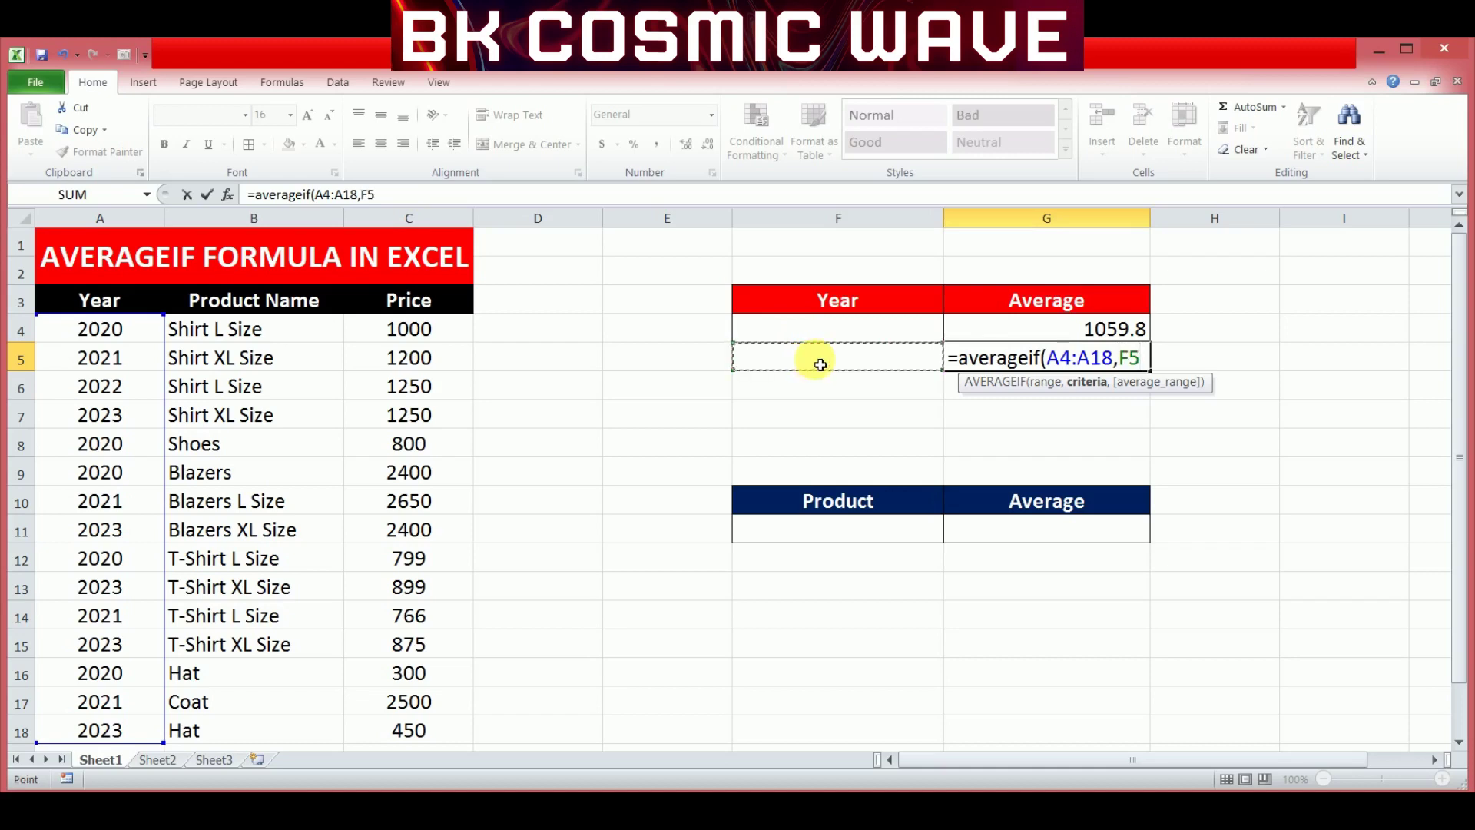
{"action": "type", "text": ","}
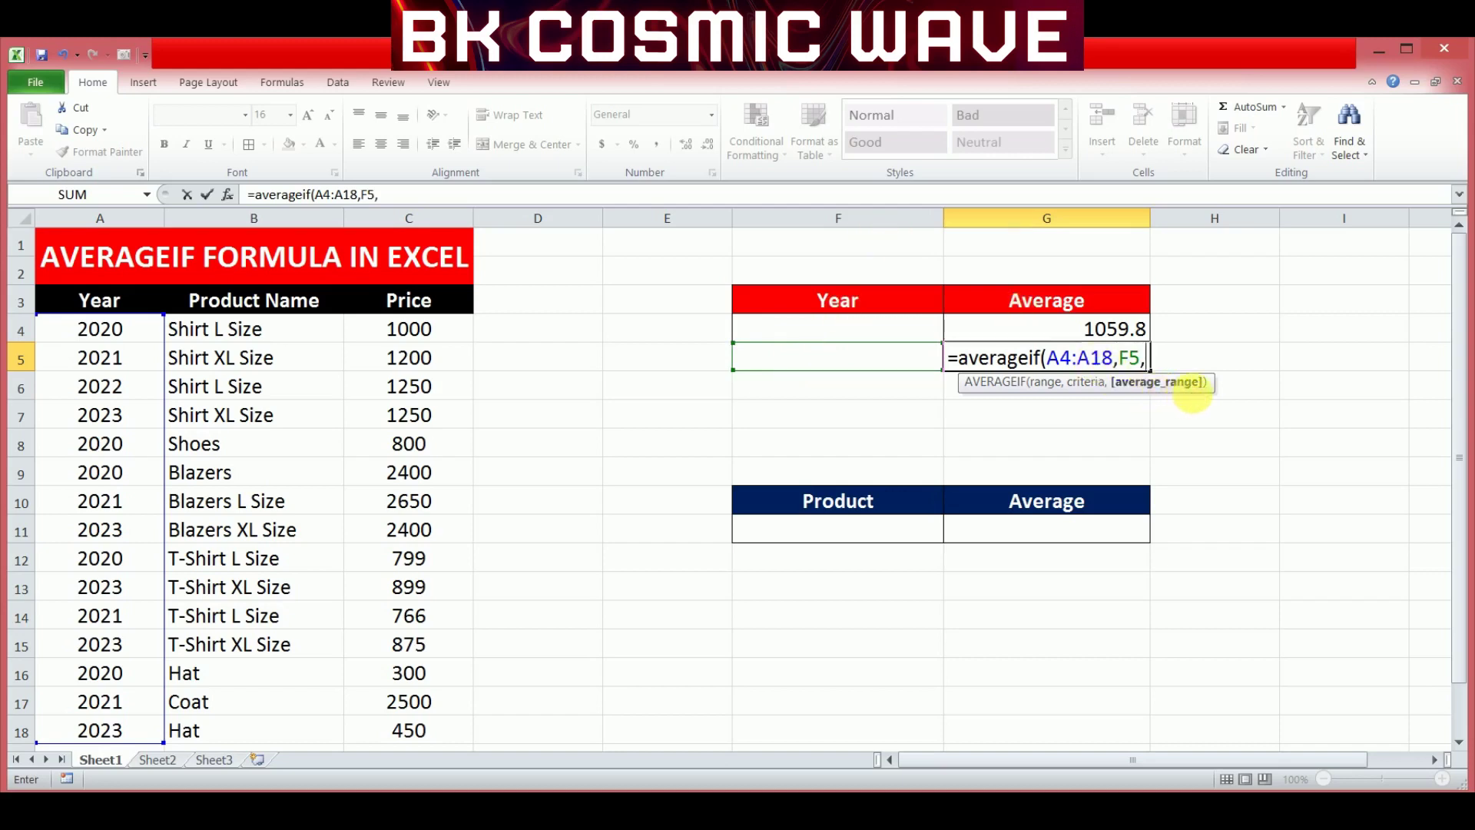
{"action": "left_click_drag", "start_coordinate": [449, 339], "coordinate": [464, 731]}
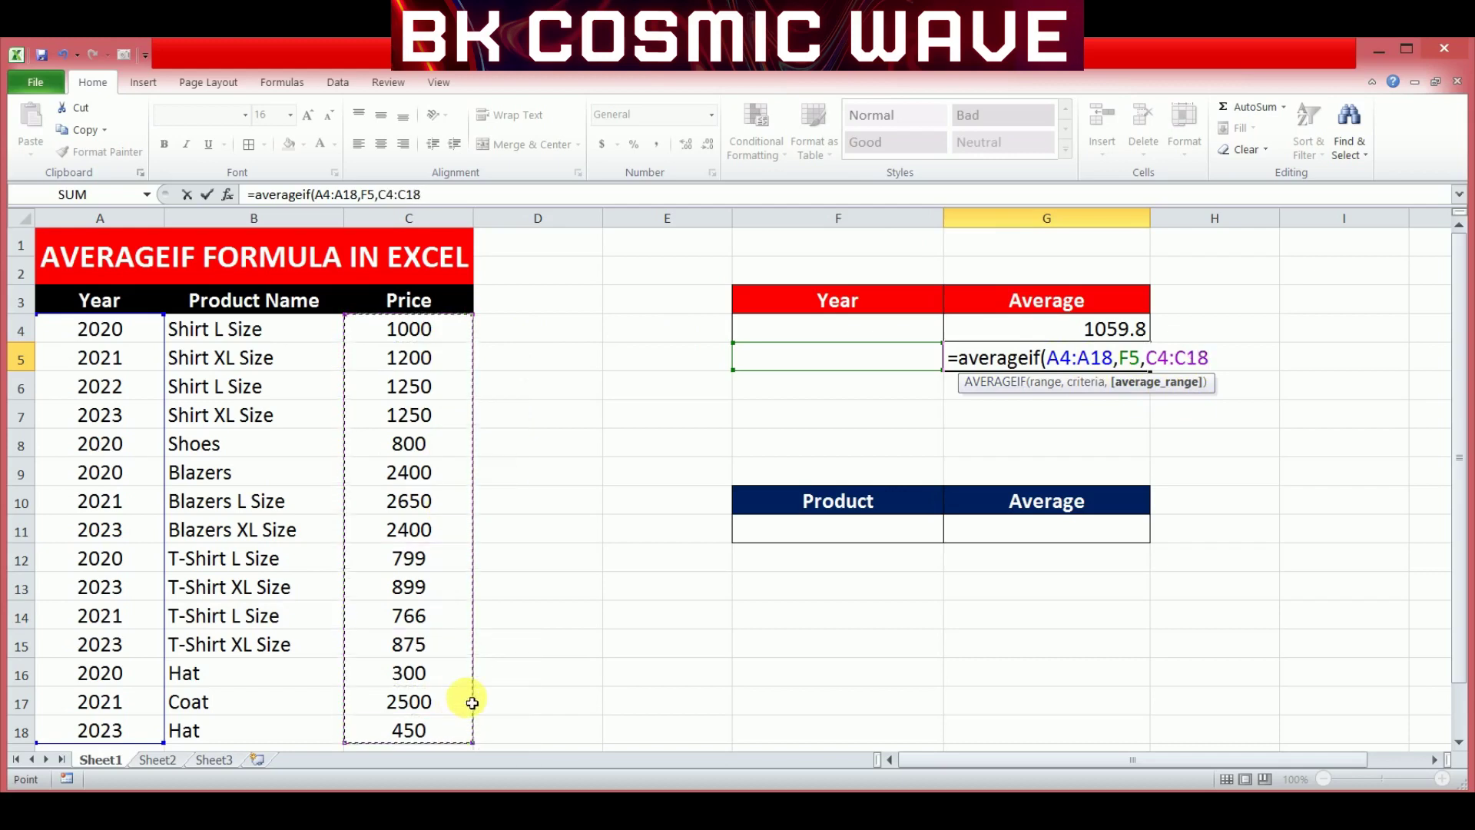
{"action": "type", "text": ")"}
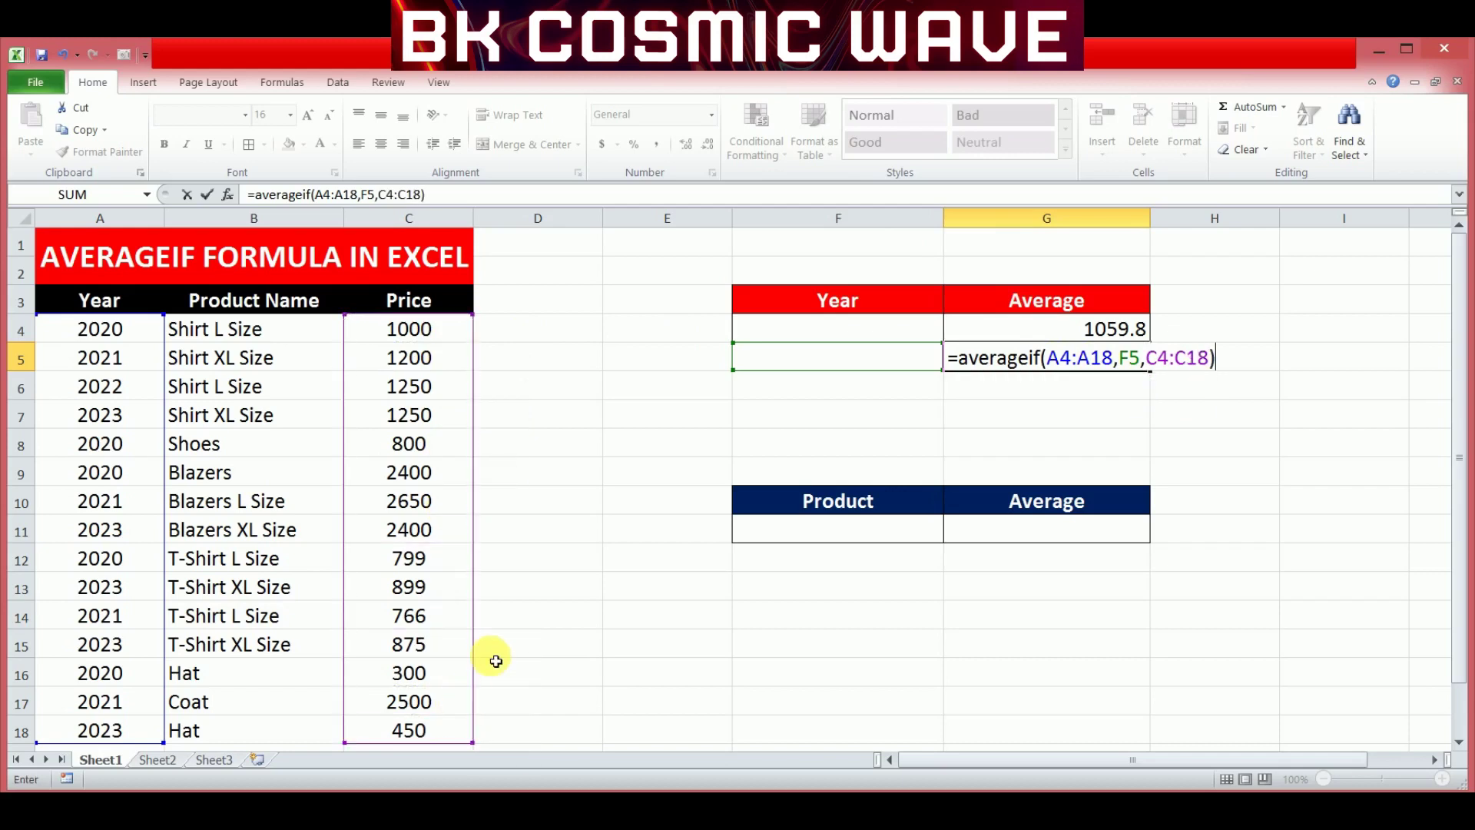
{"action": "key", "text": "Return"}
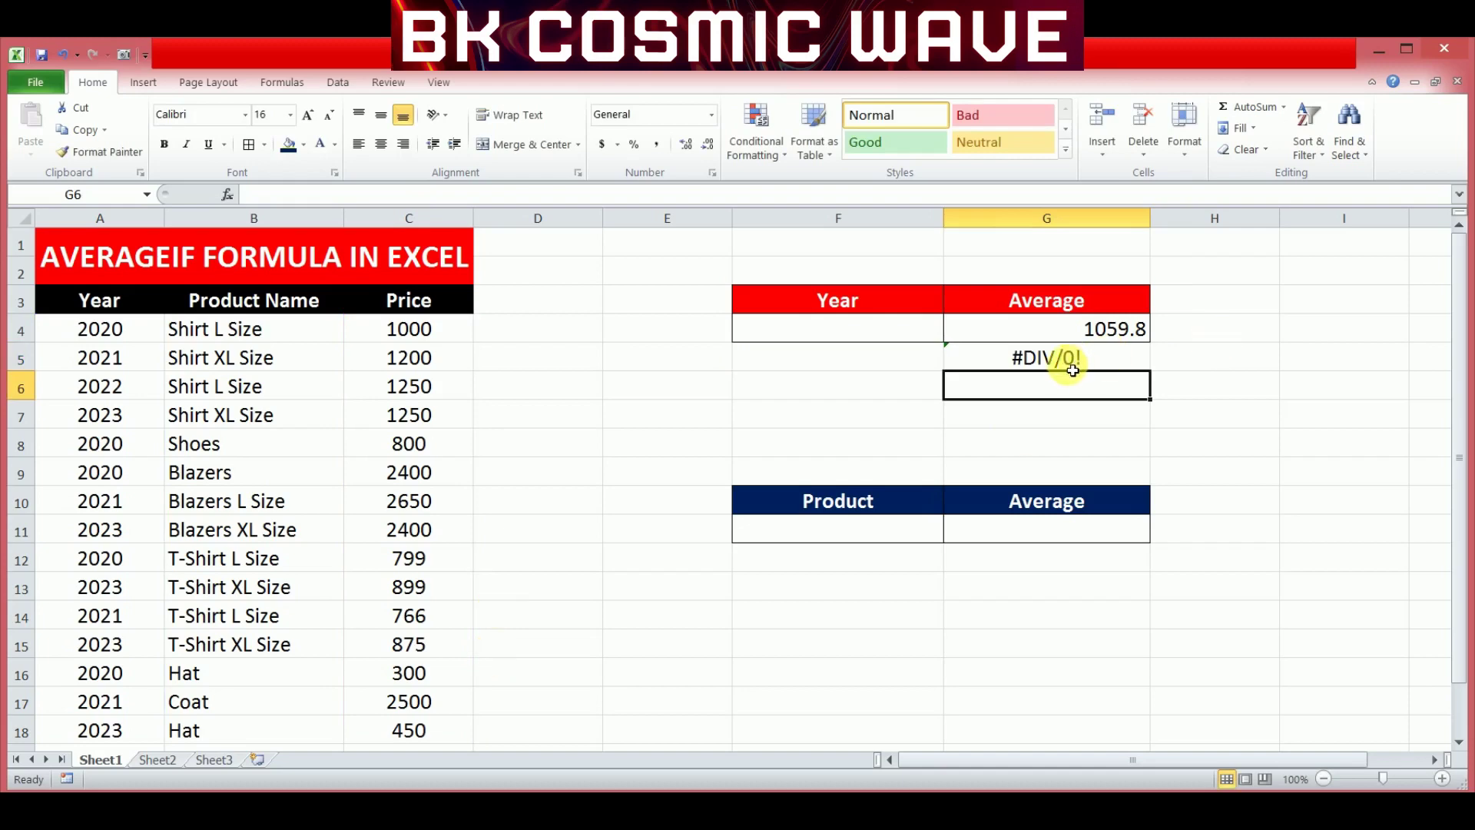
{"action": "left_click", "coordinate": [916, 361]}
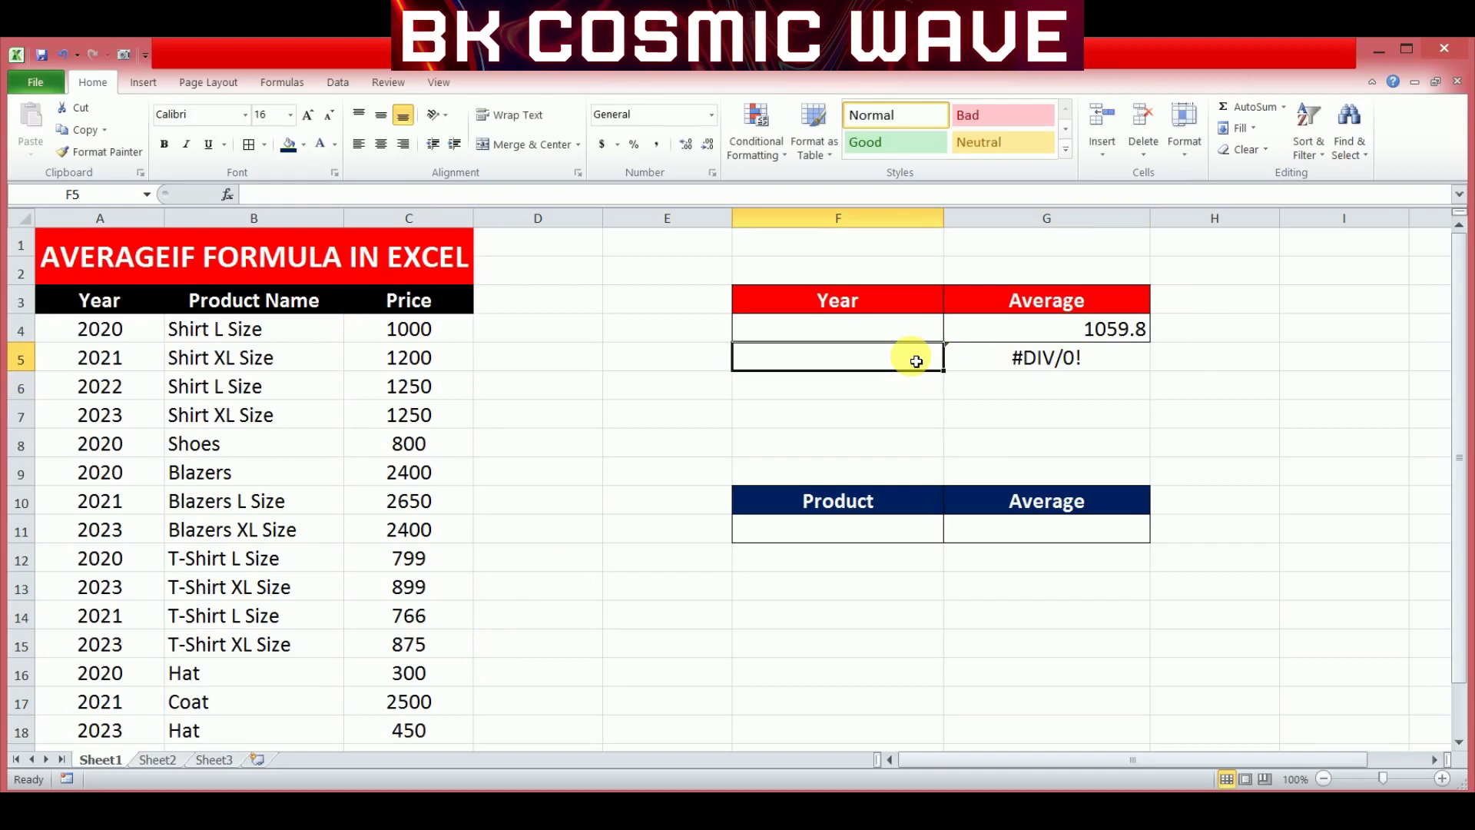
Enter 2023 and then 2022 in F5, making G5 show an average of 1250.
{"action": "type", "text": "2023"}
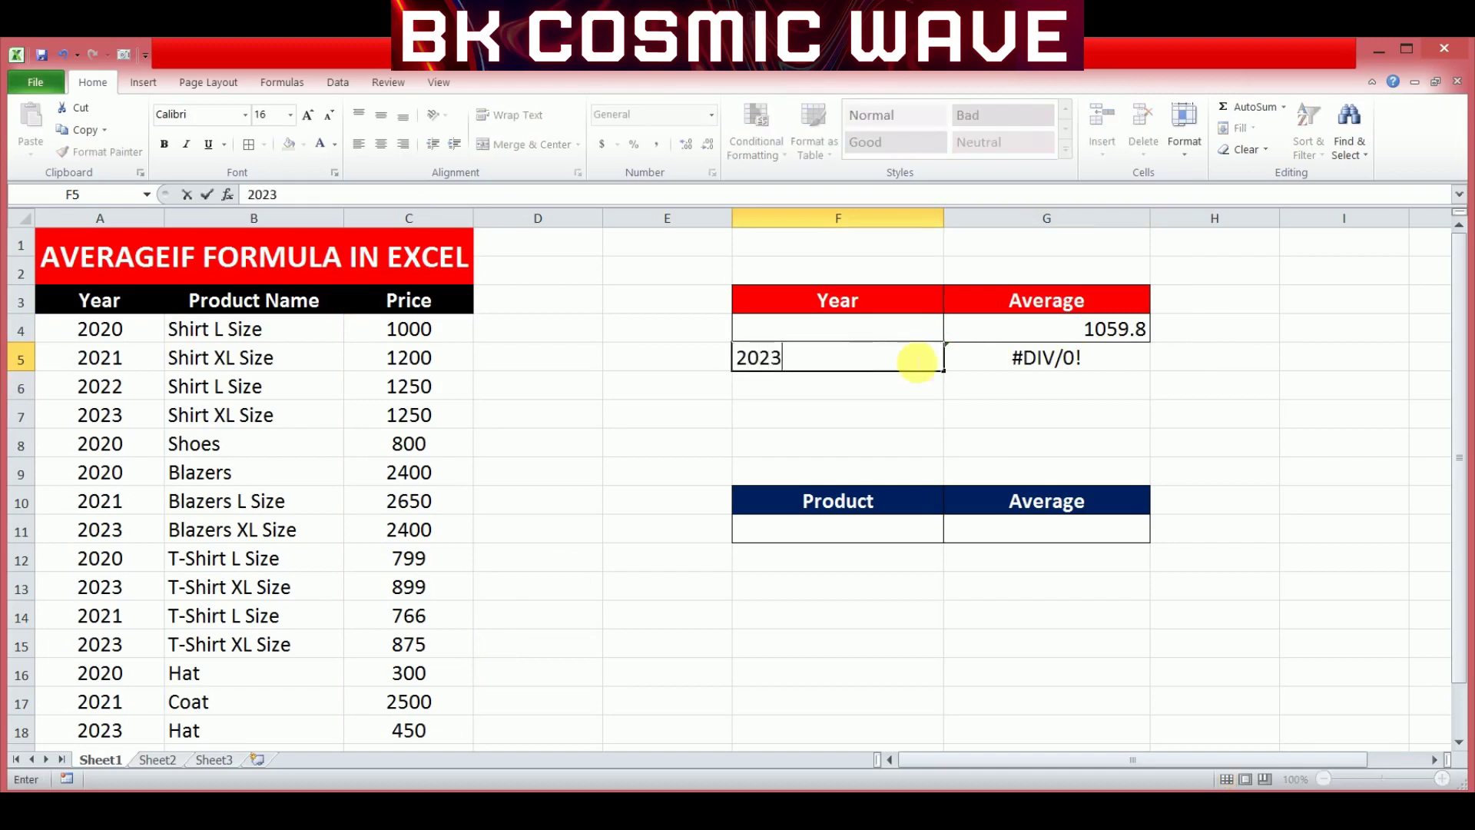
{"action": "key", "text": "Return"}
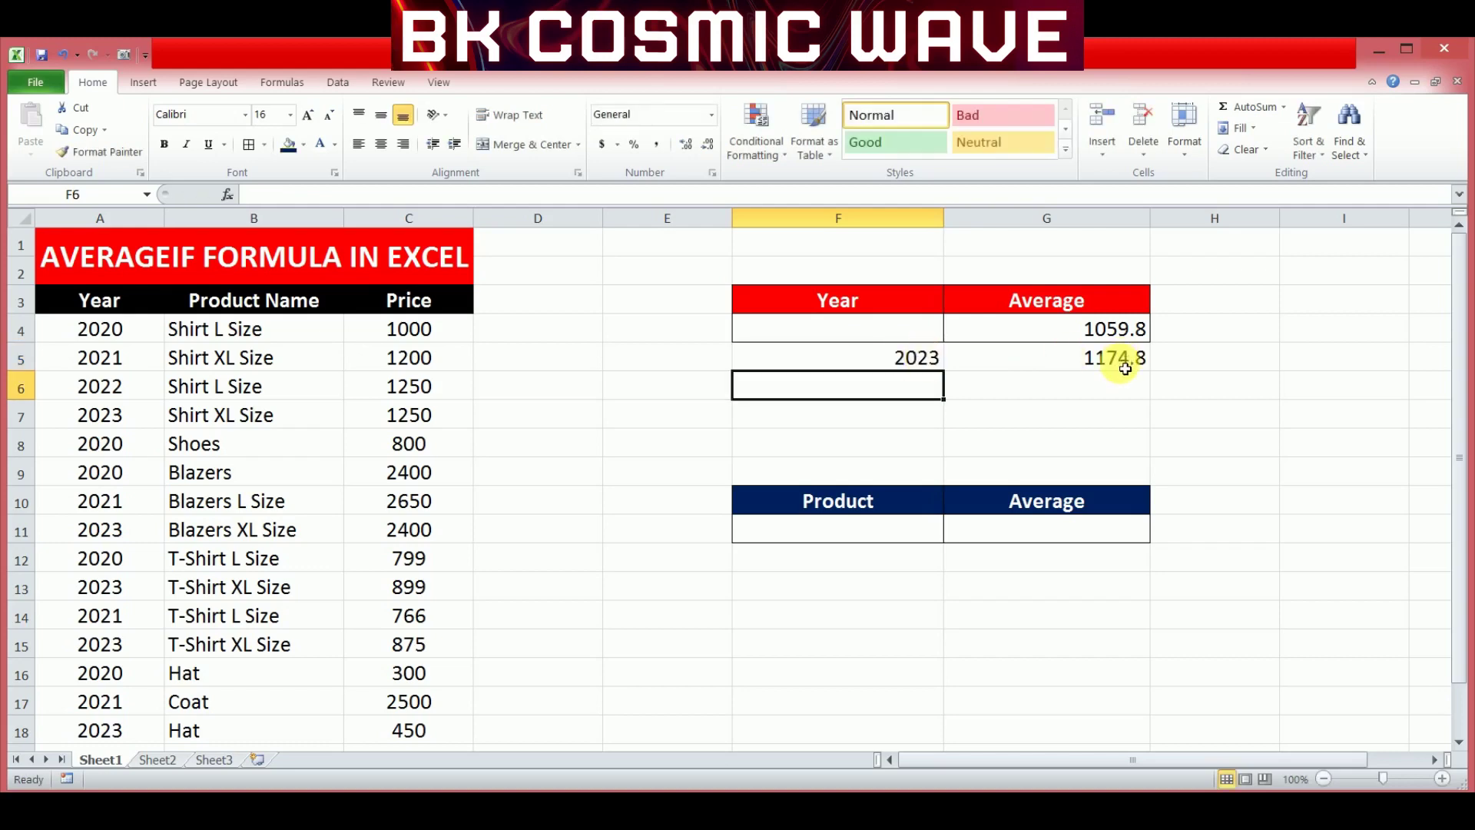
{"action": "left_click", "coordinate": [909, 368]}
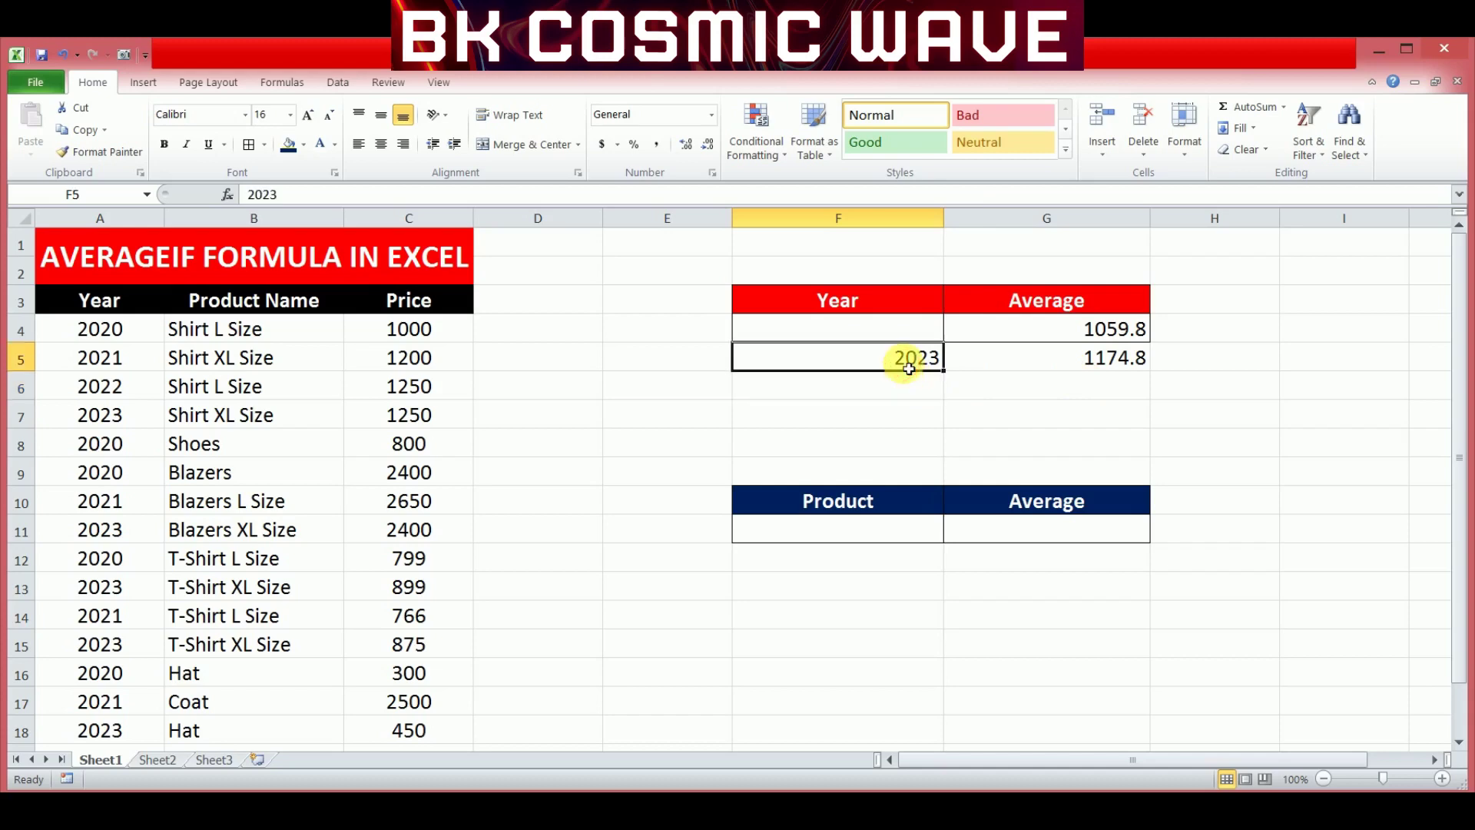
{"action": "type", "text": "2022"}
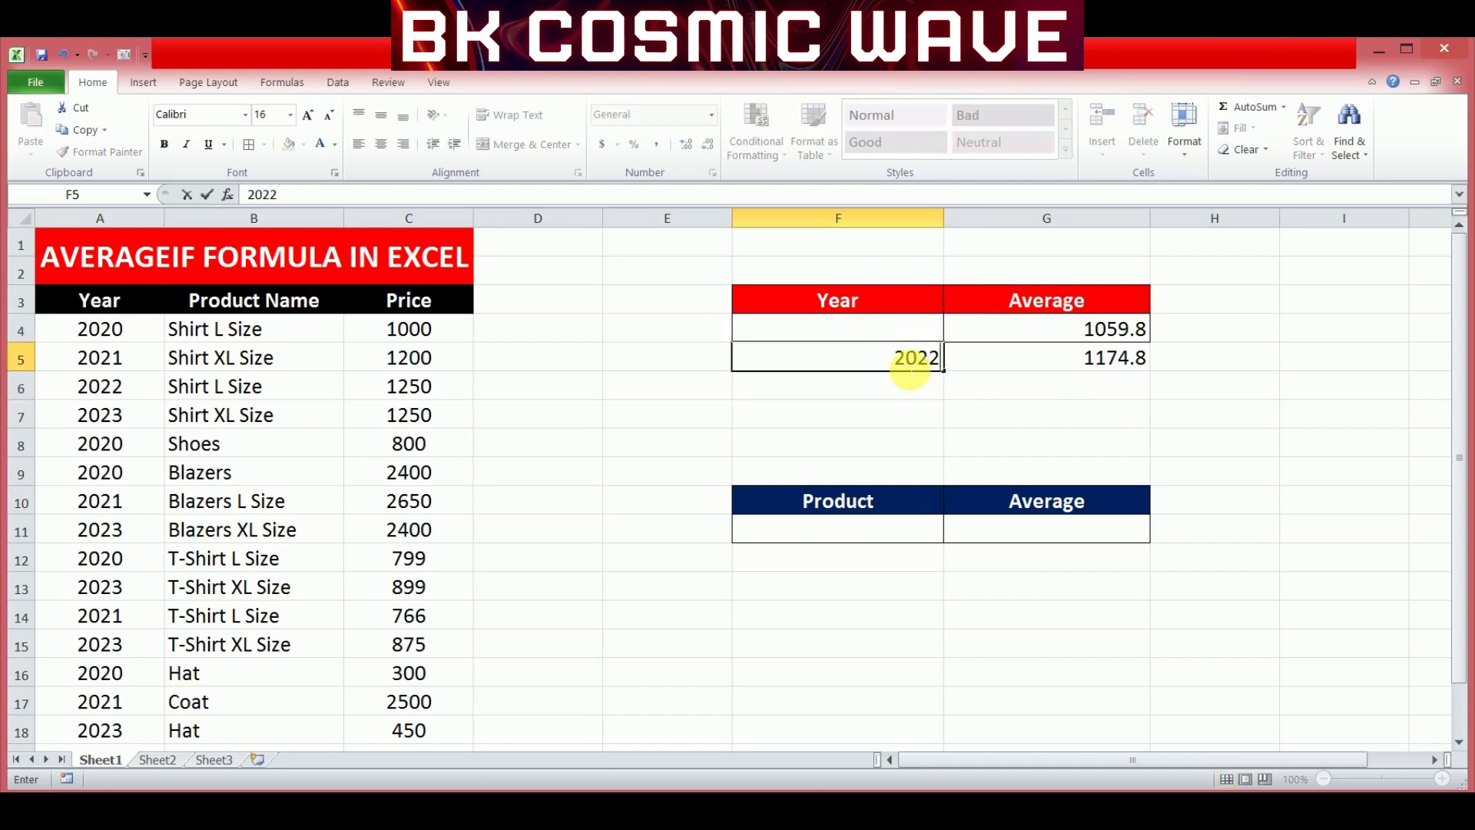
{"action": "key", "text": "Return"}
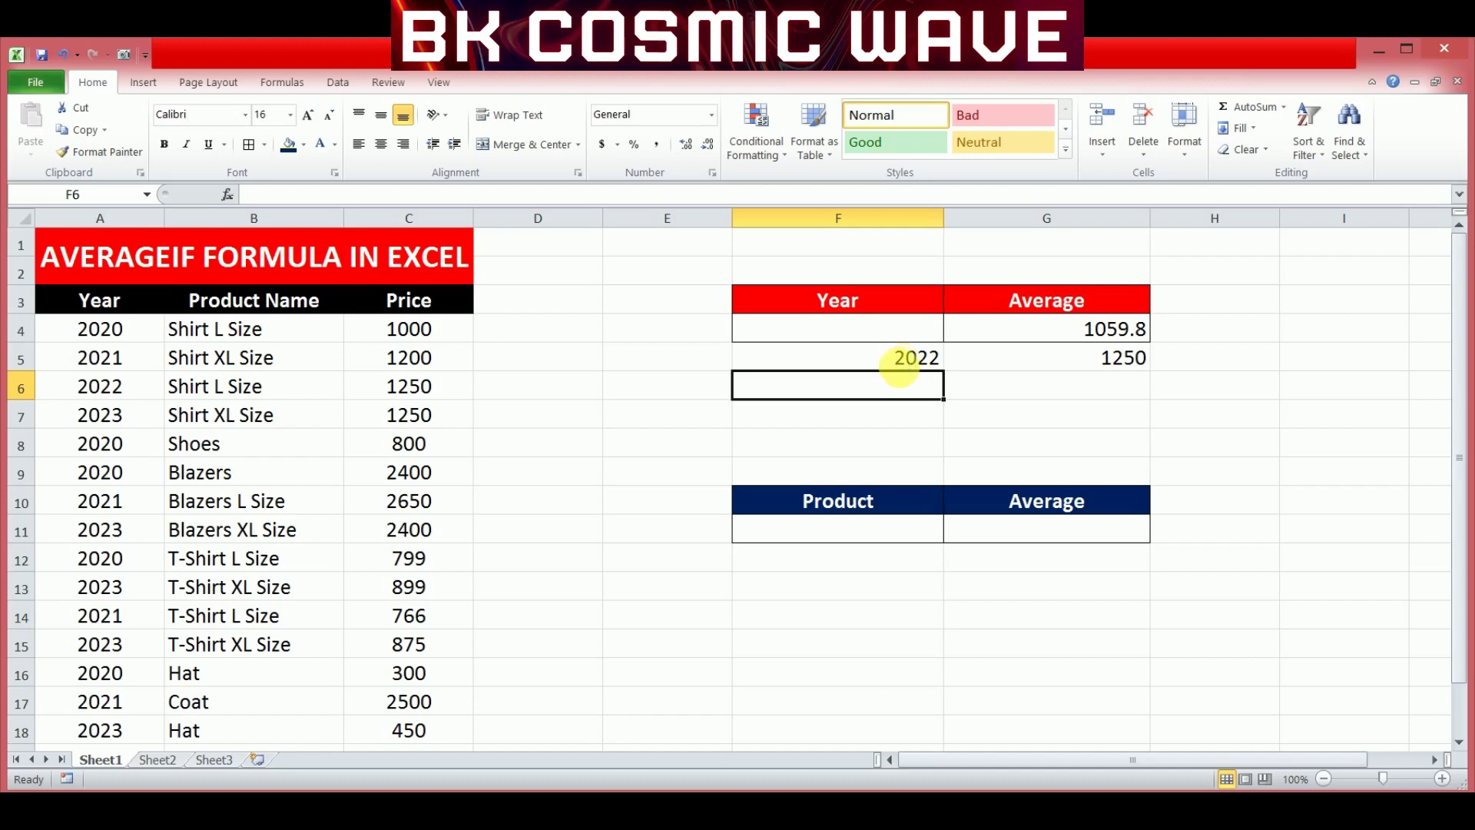
Enter =AVERAGEIF(B4:B18,"Shoes",C4:C18) in G11, returning 800.
{"action": "left_click", "coordinate": [1051, 537]}
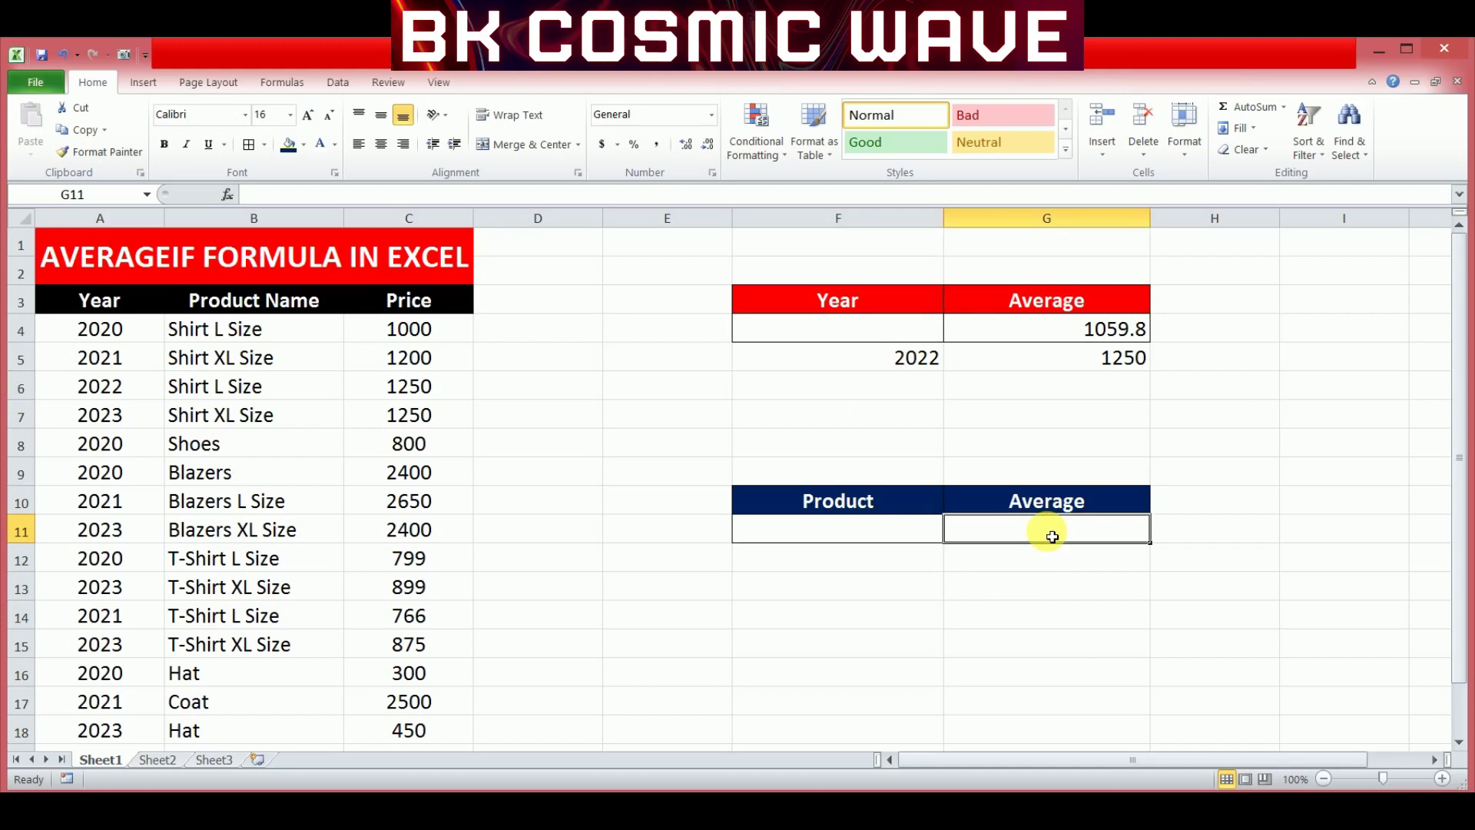
{"action": "type", "text": "="}
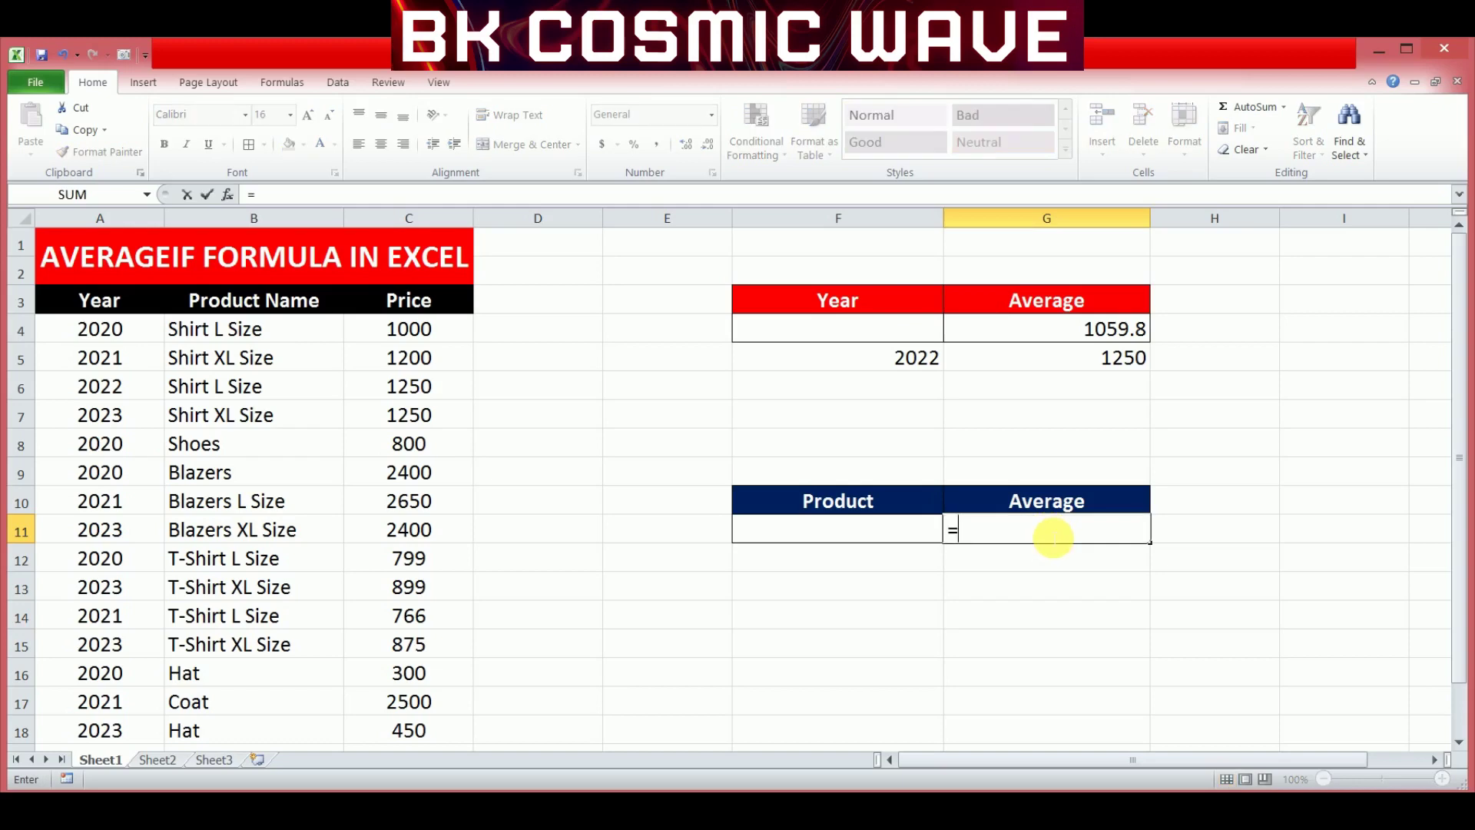
{"action": "type", "text": "avera"}
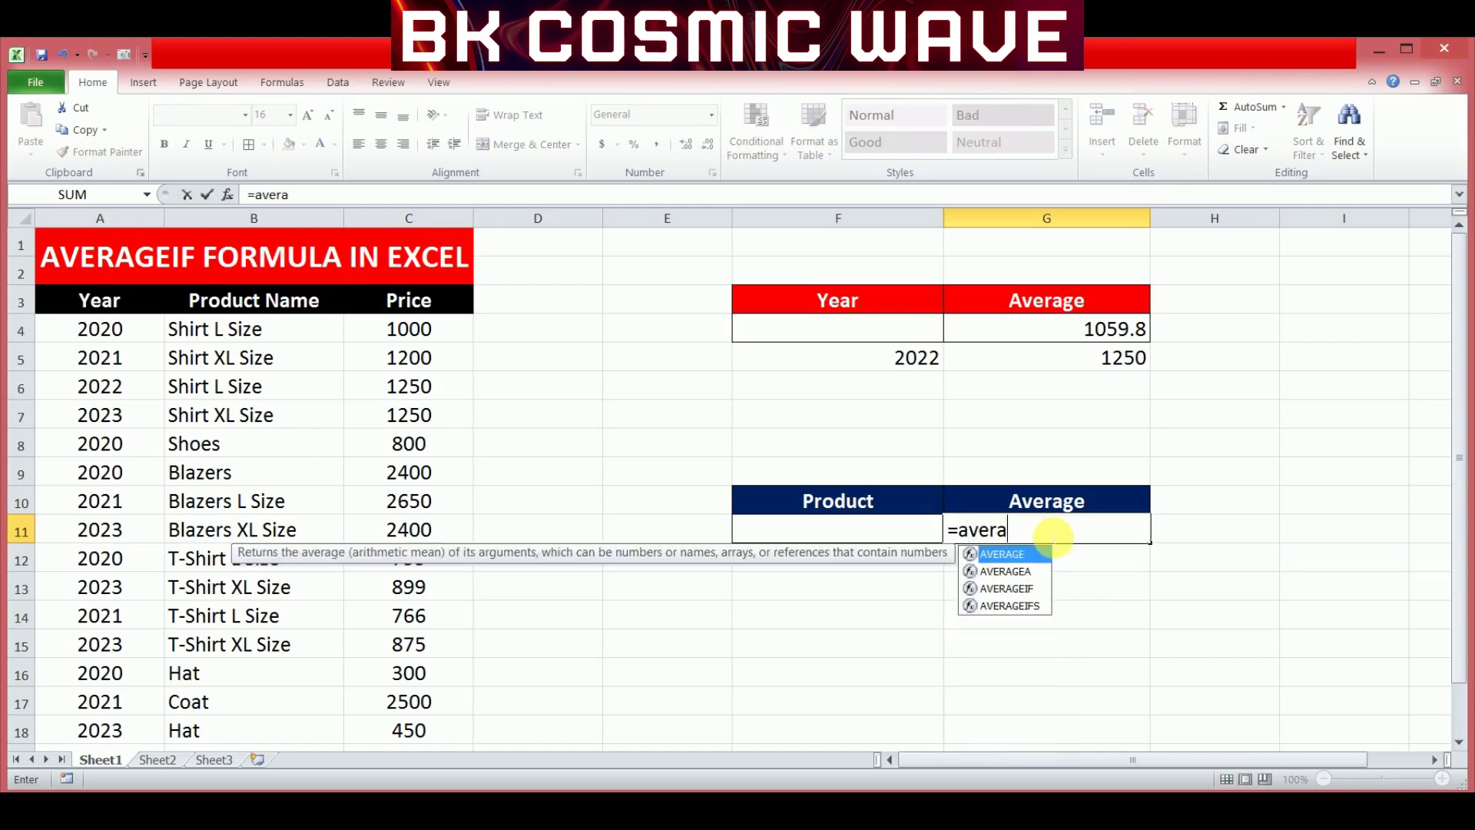
{"action": "type", "text": "geif"}
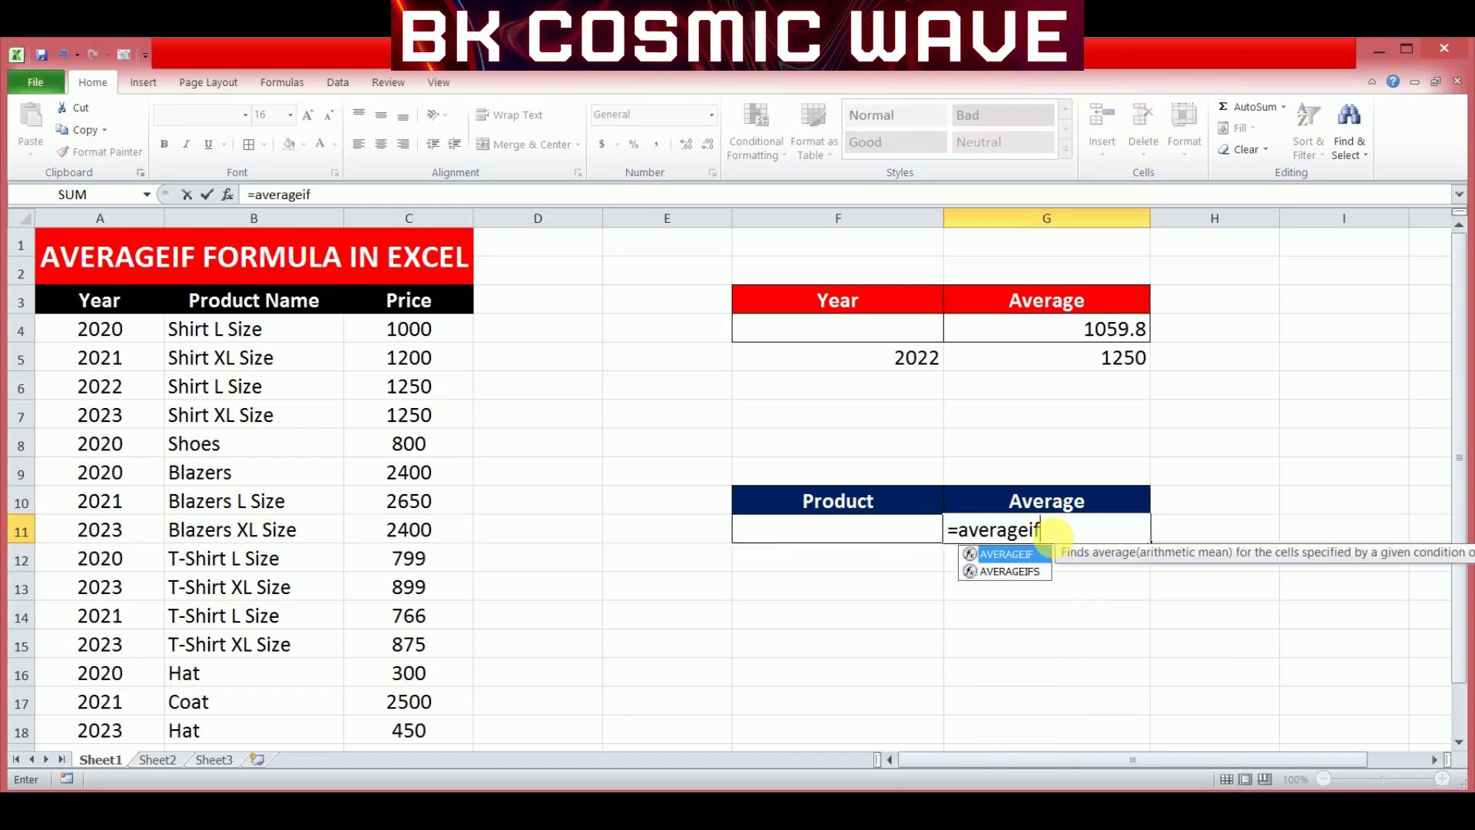
{"action": "type", "text": "("}
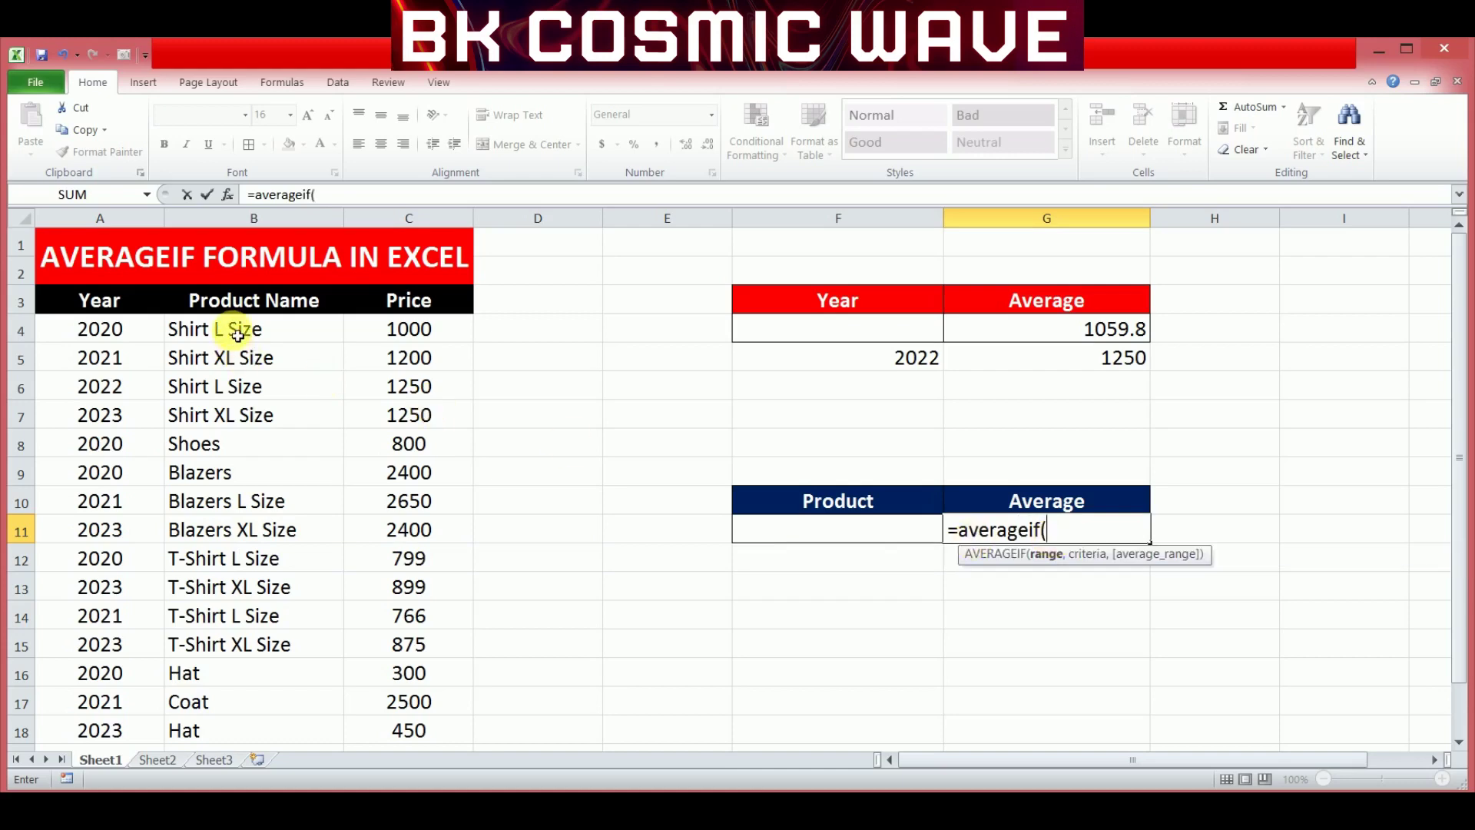
{"action": "left_click_drag", "start_coordinate": [231, 328], "coordinate": [236, 733]}
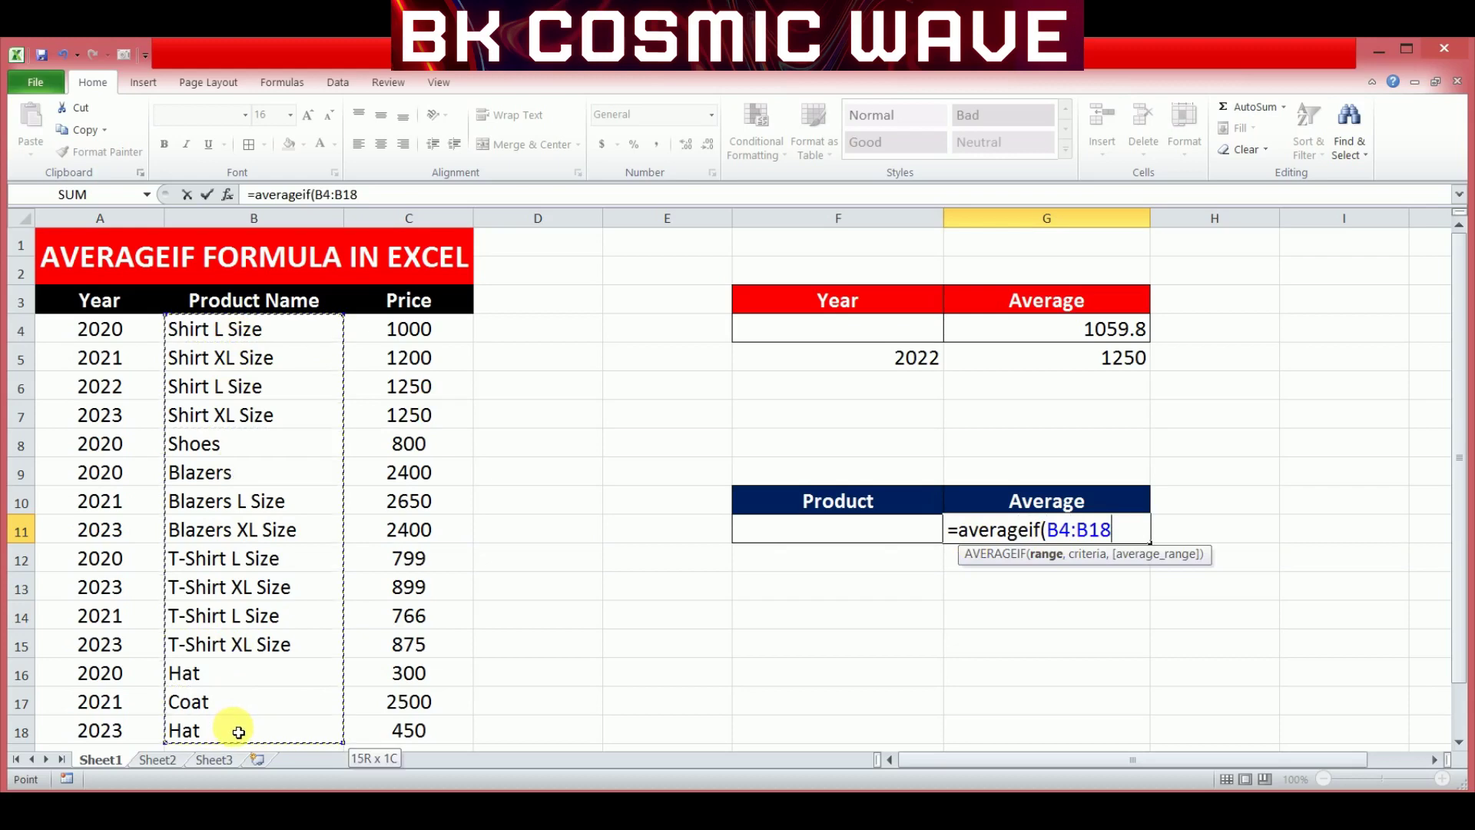
{"action": "type", "text": ","}
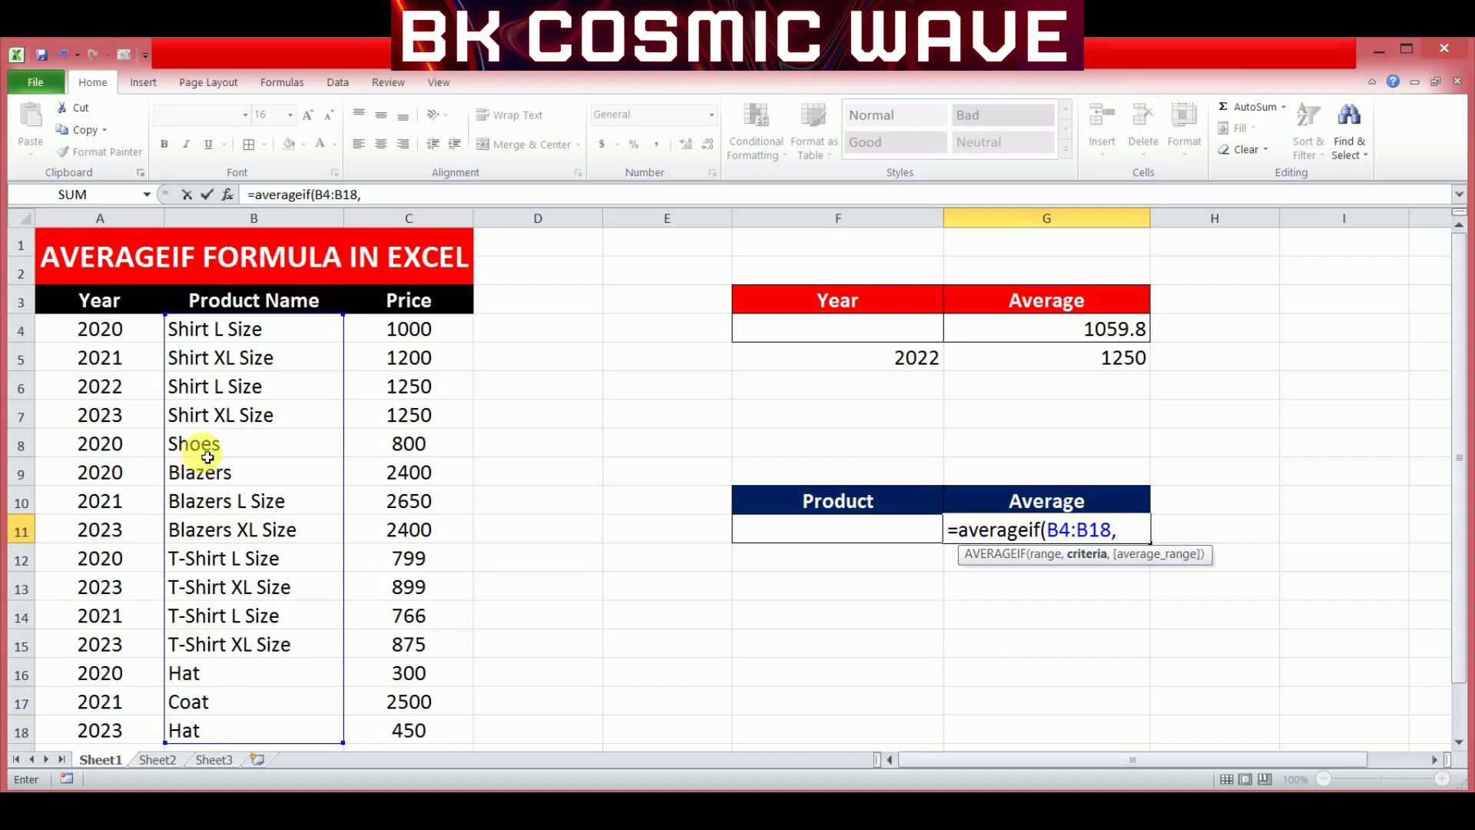
{"action": "type", "text": "\""}
{"action": "type", "text": "Shoes"}
{"action": "type", "text": "\""}
{"action": "type", "text": ","}
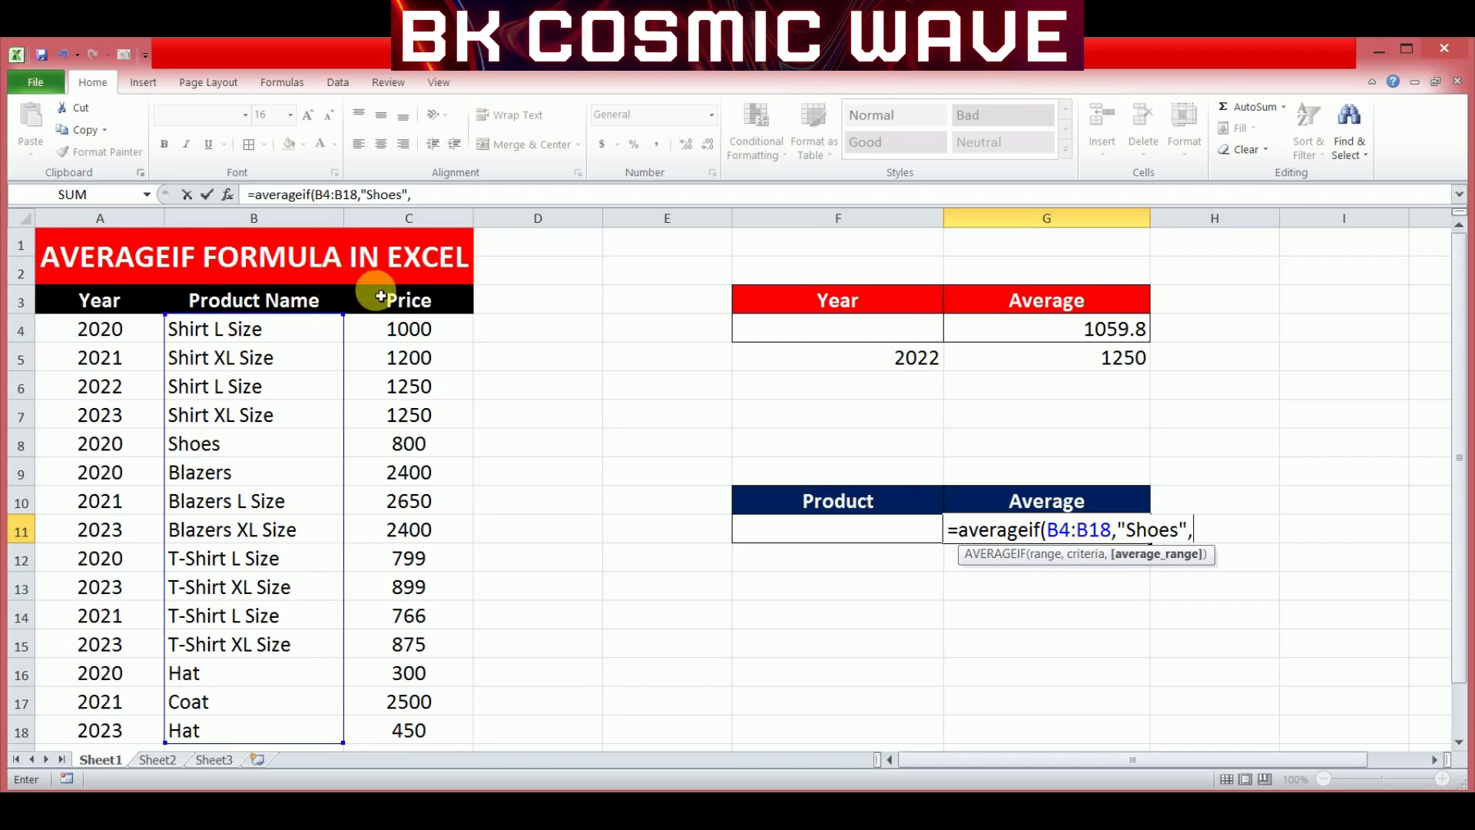
{"action": "left_click_drag", "start_coordinate": [411, 332], "coordinate": [431, 733]}
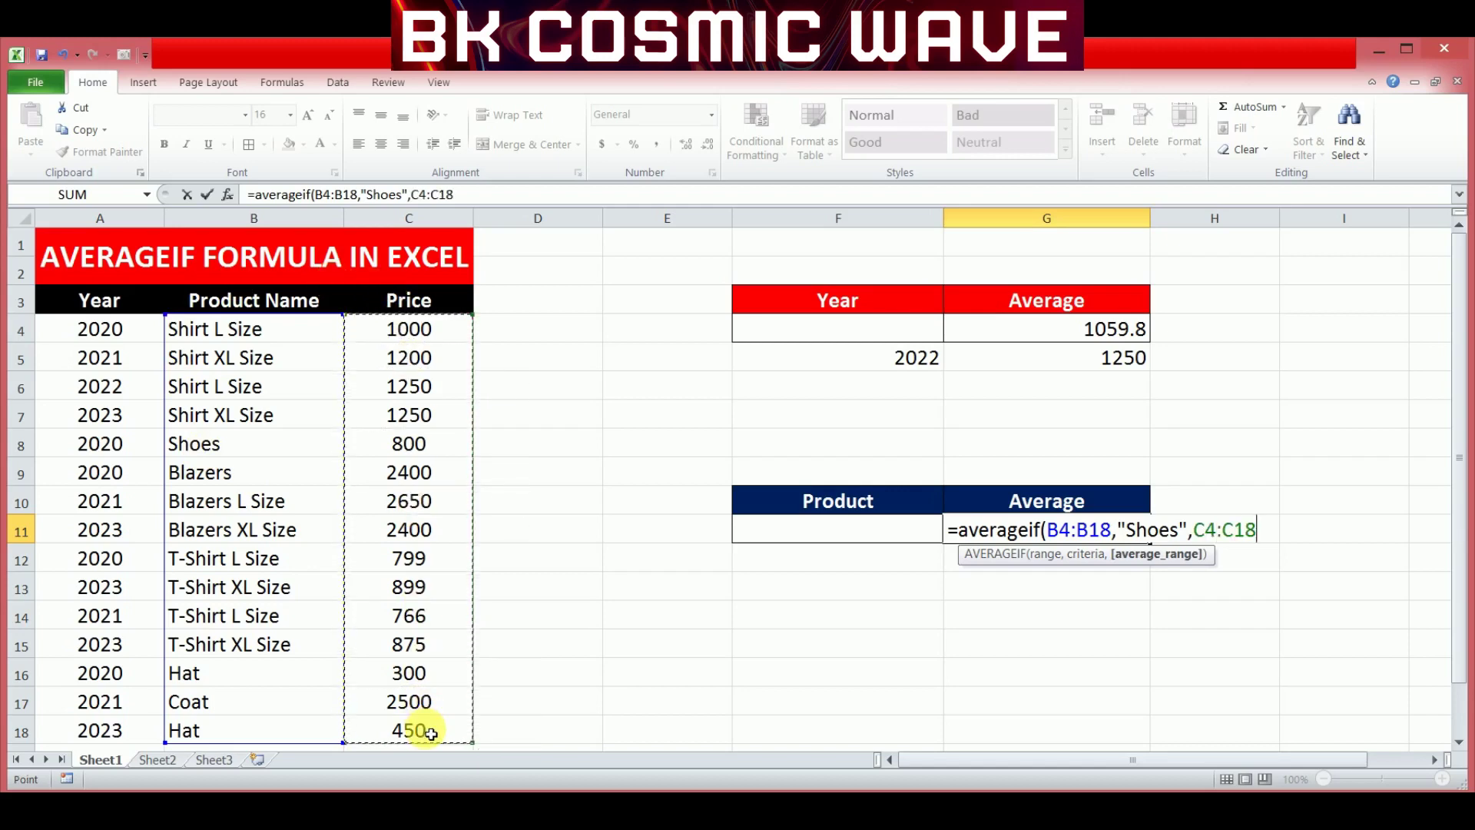
{"action": "type", "text": ")"}
{"action": "key", "text": "Return"}
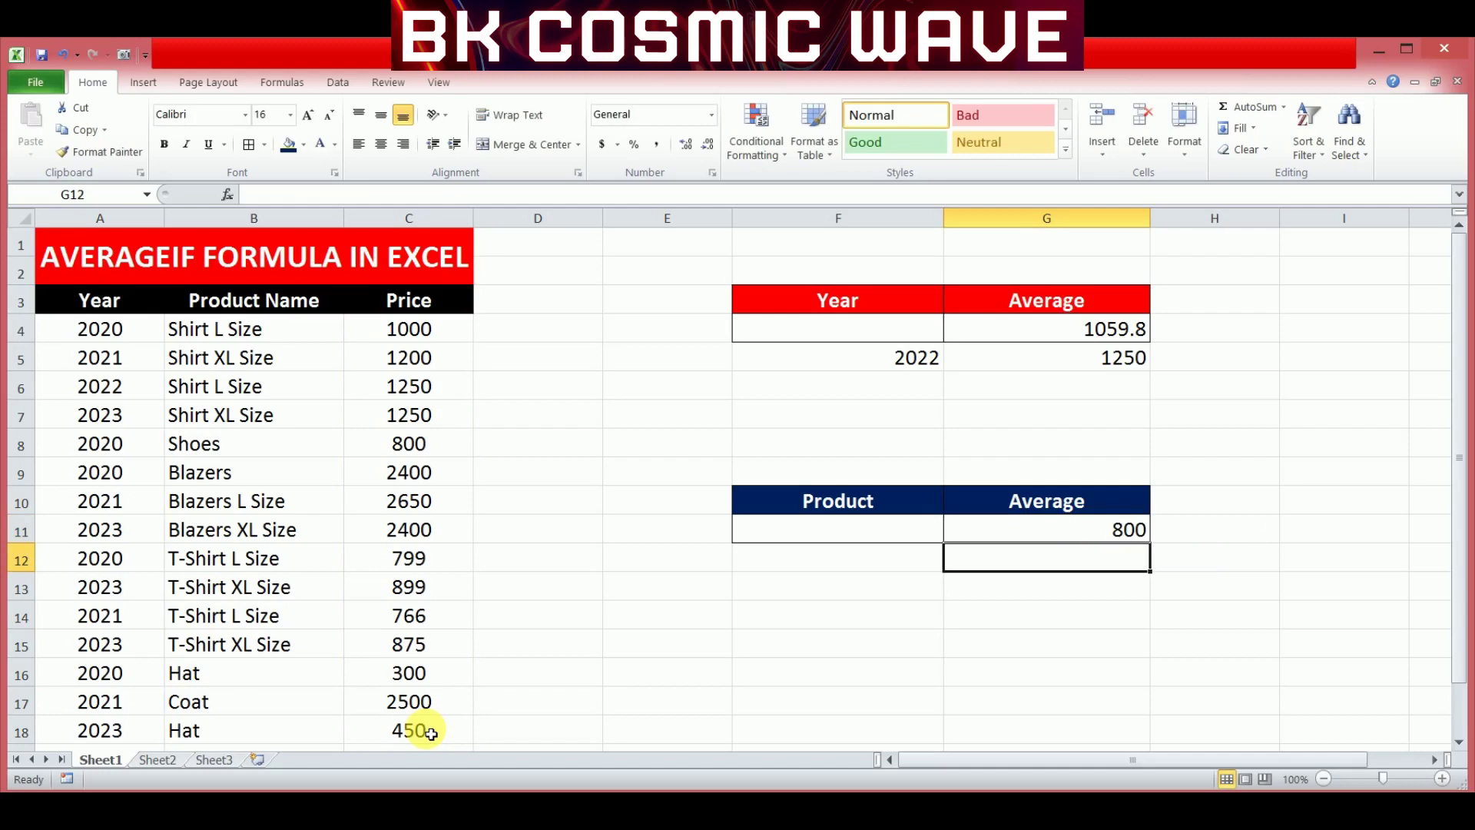
Edit the G11 formula to replace the Shoes criterion with hat, giving 375.
{"action": "left_click", "coordinate": [1029, 540]}
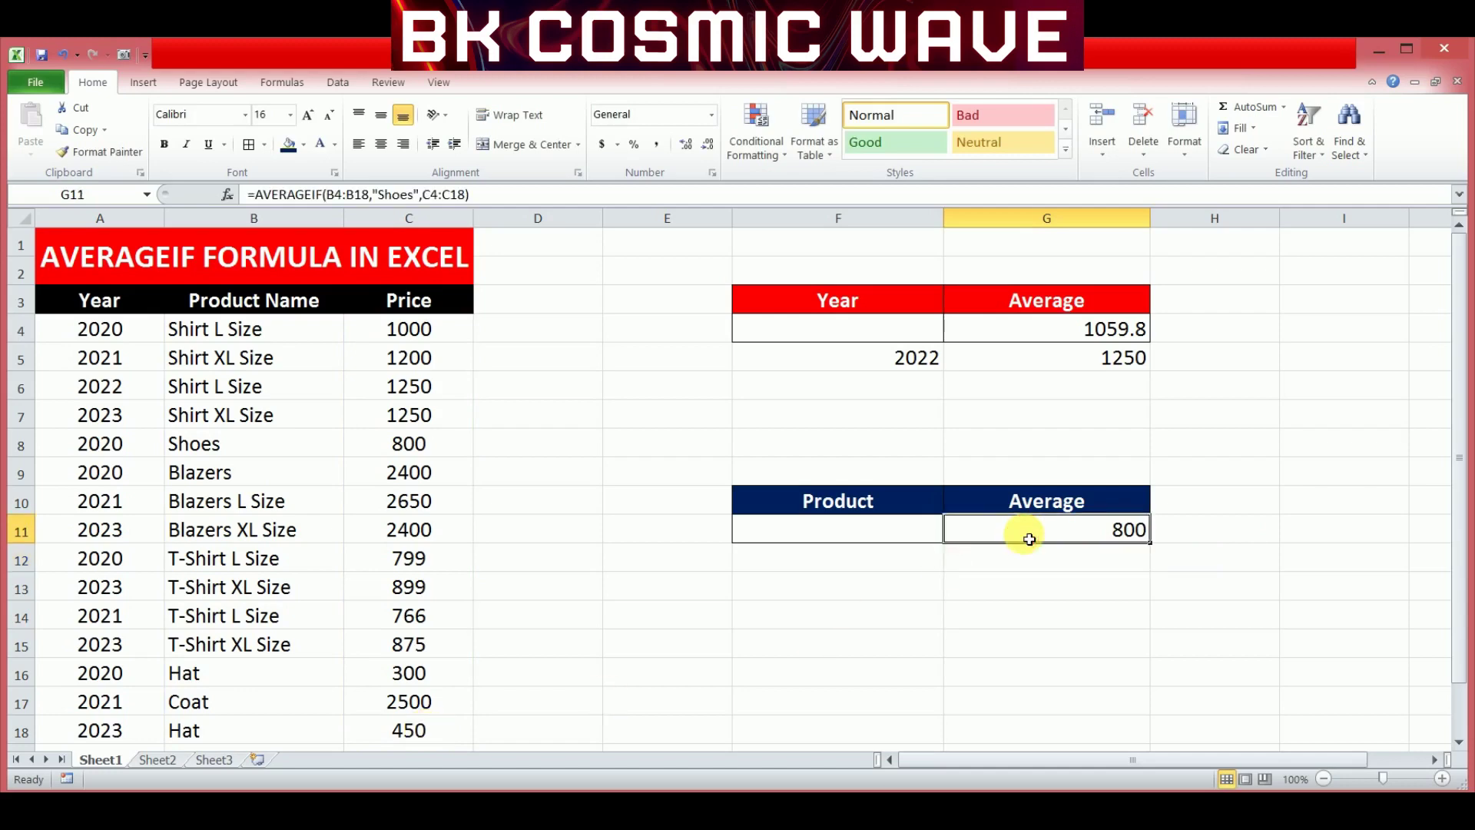
{"action": "double_click", "coordinate": [1028, 540]}
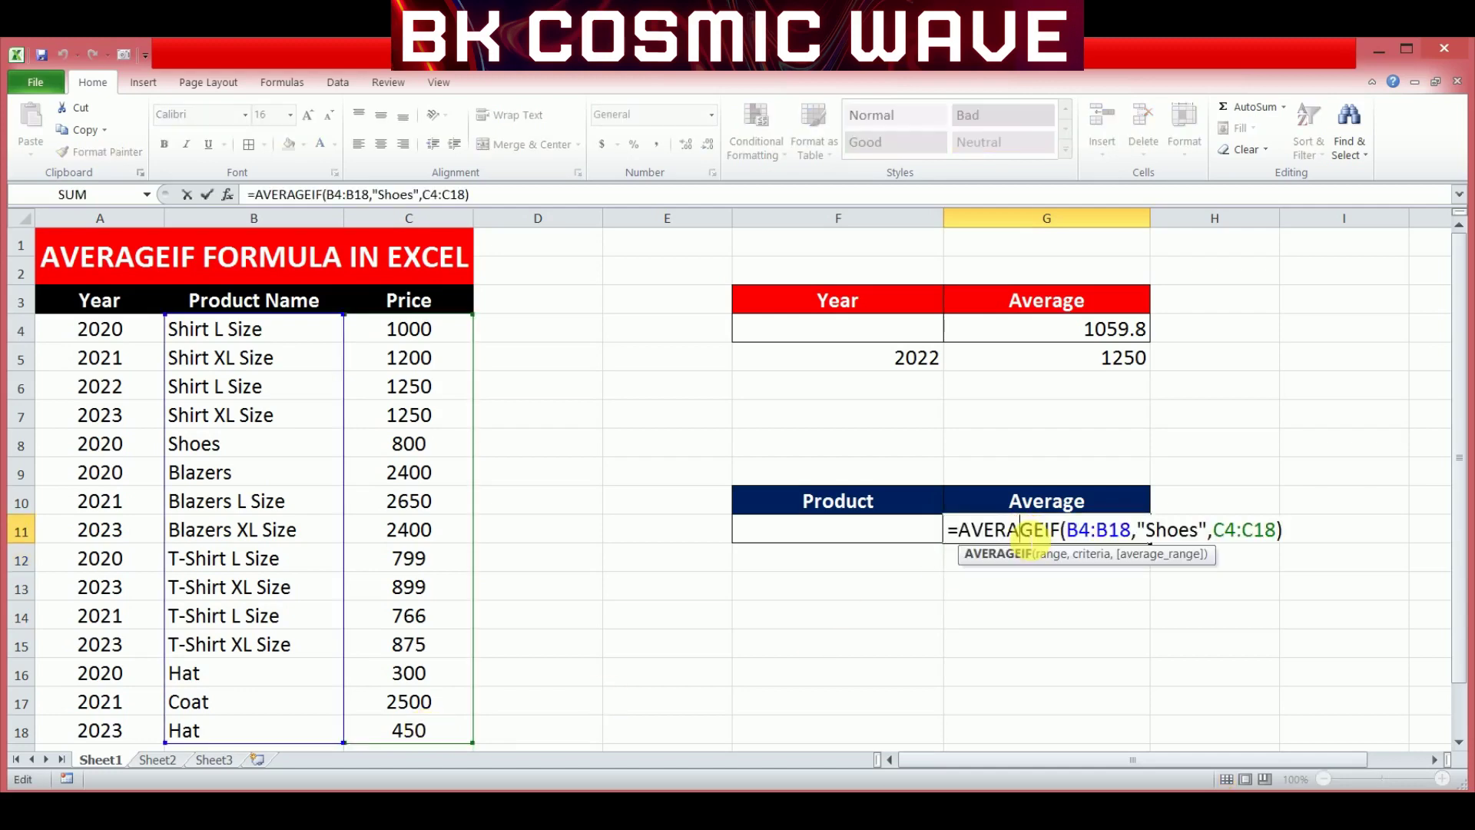
{"action": "double_click", "coordinate": [1163, 530]}
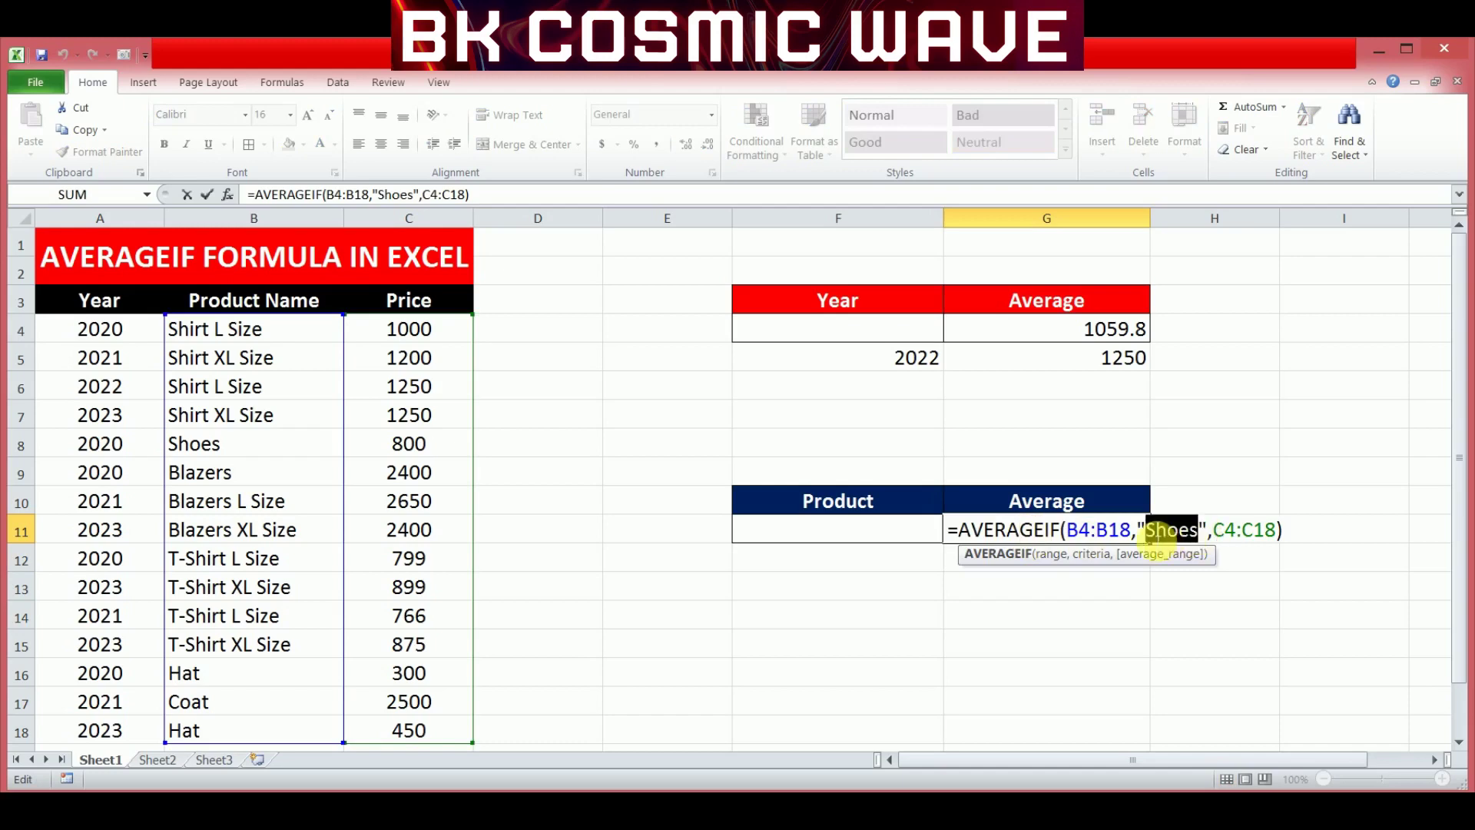
{"action": "type", "text": "hat"}
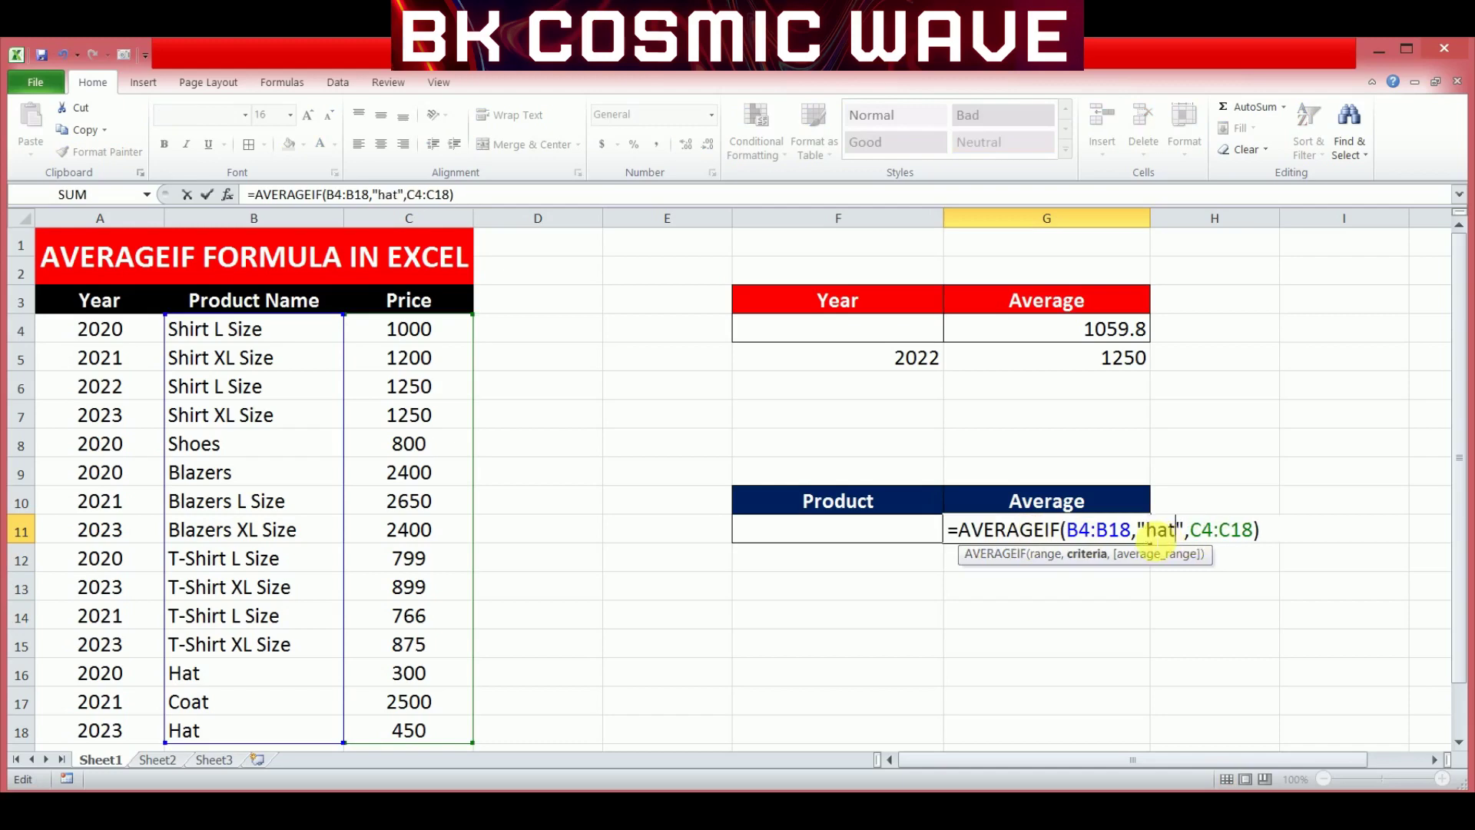
{"action": "key", "text": "Return"}
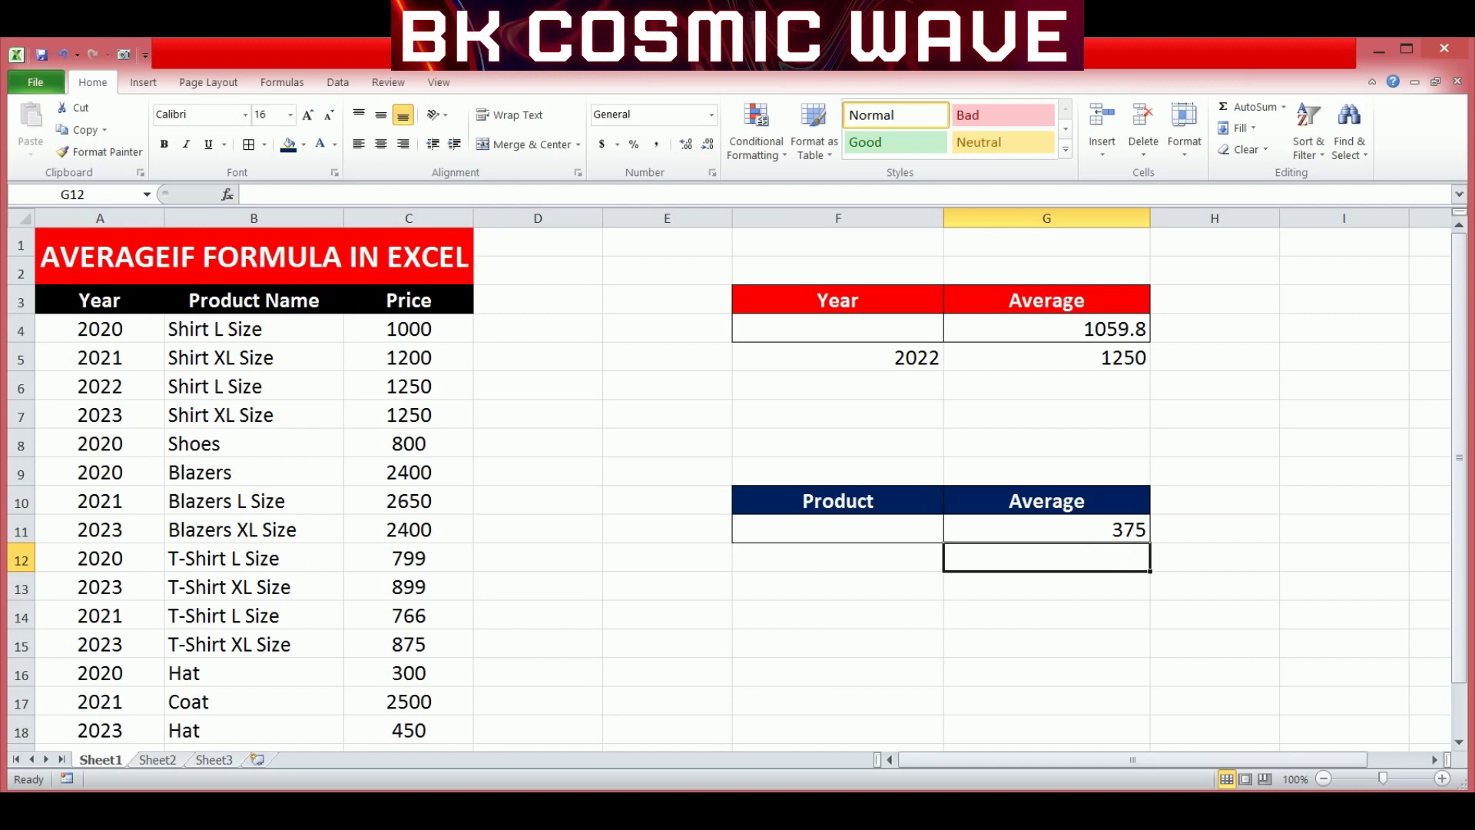
Enter =AVERAGEIF(B4:B18,"Coat",C4:C18) in G12 to average Coat prices, returning 2500.
{"action": "left_click", "coordinate": [1046, 615]}
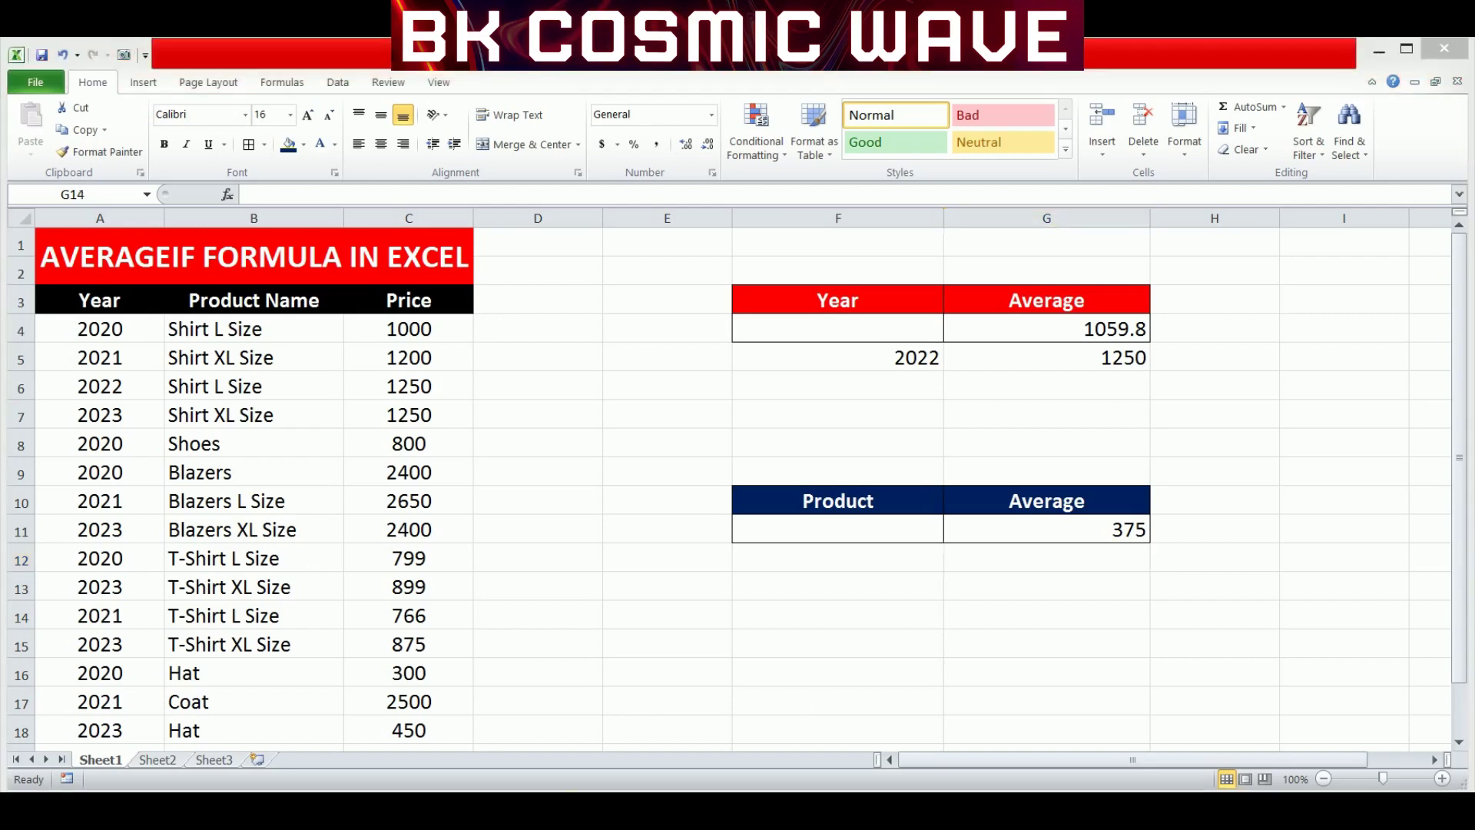
{"action": "left_click", "coordinate": [1040, 564]}
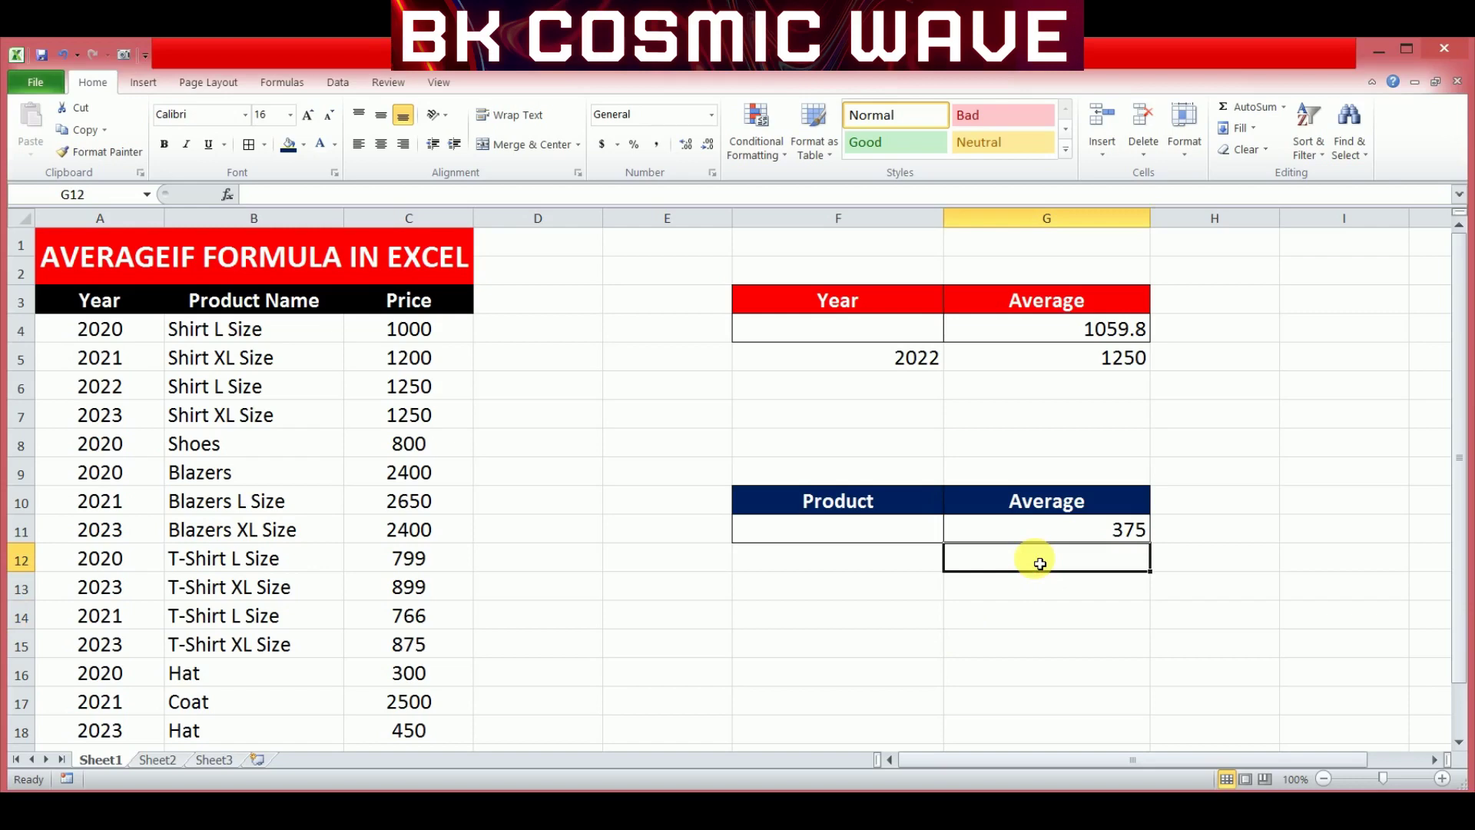
{"action": "type", "text": "=ave"}
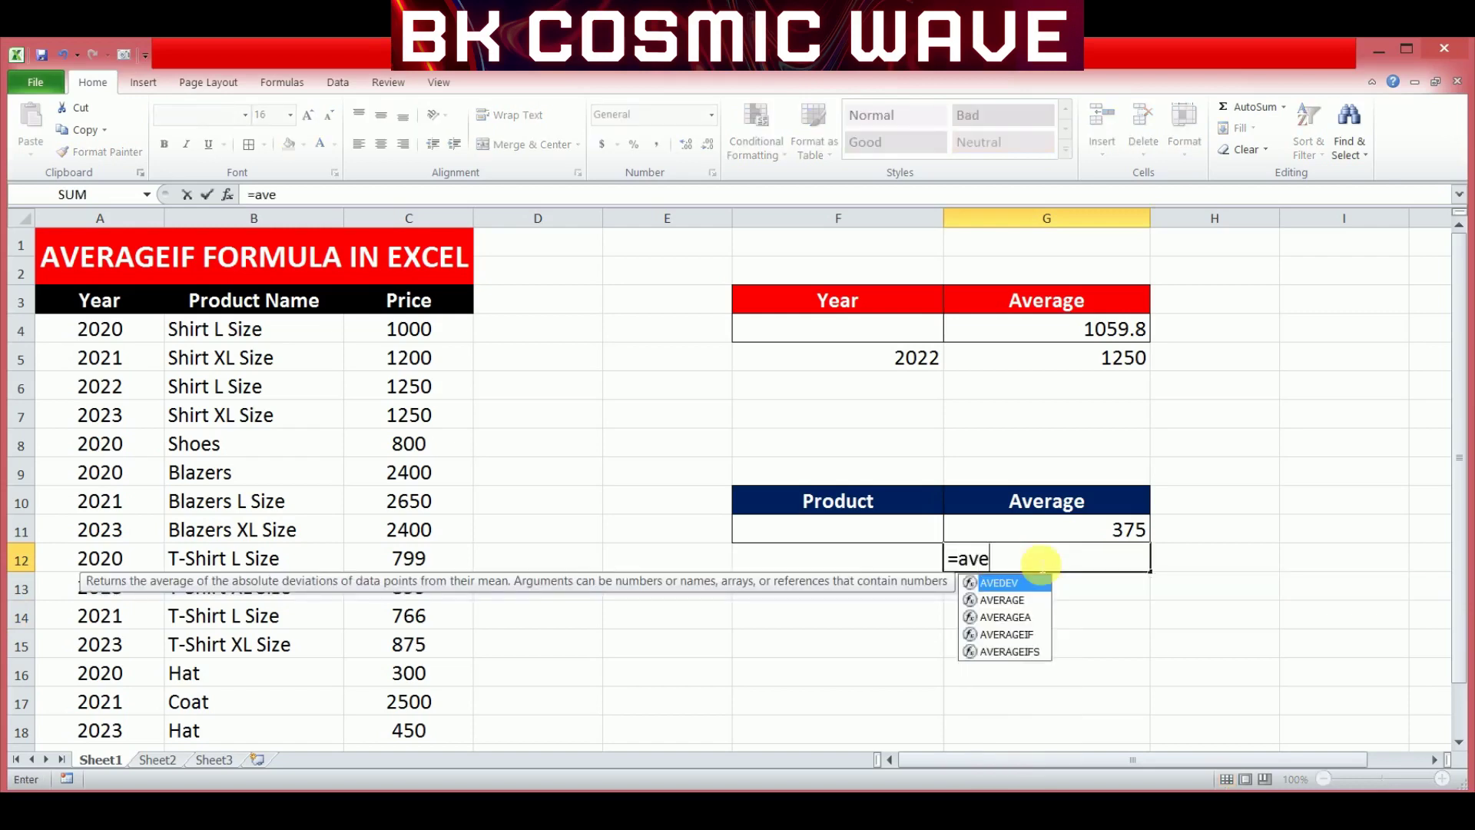
{"action": "type", "text": "rage"}
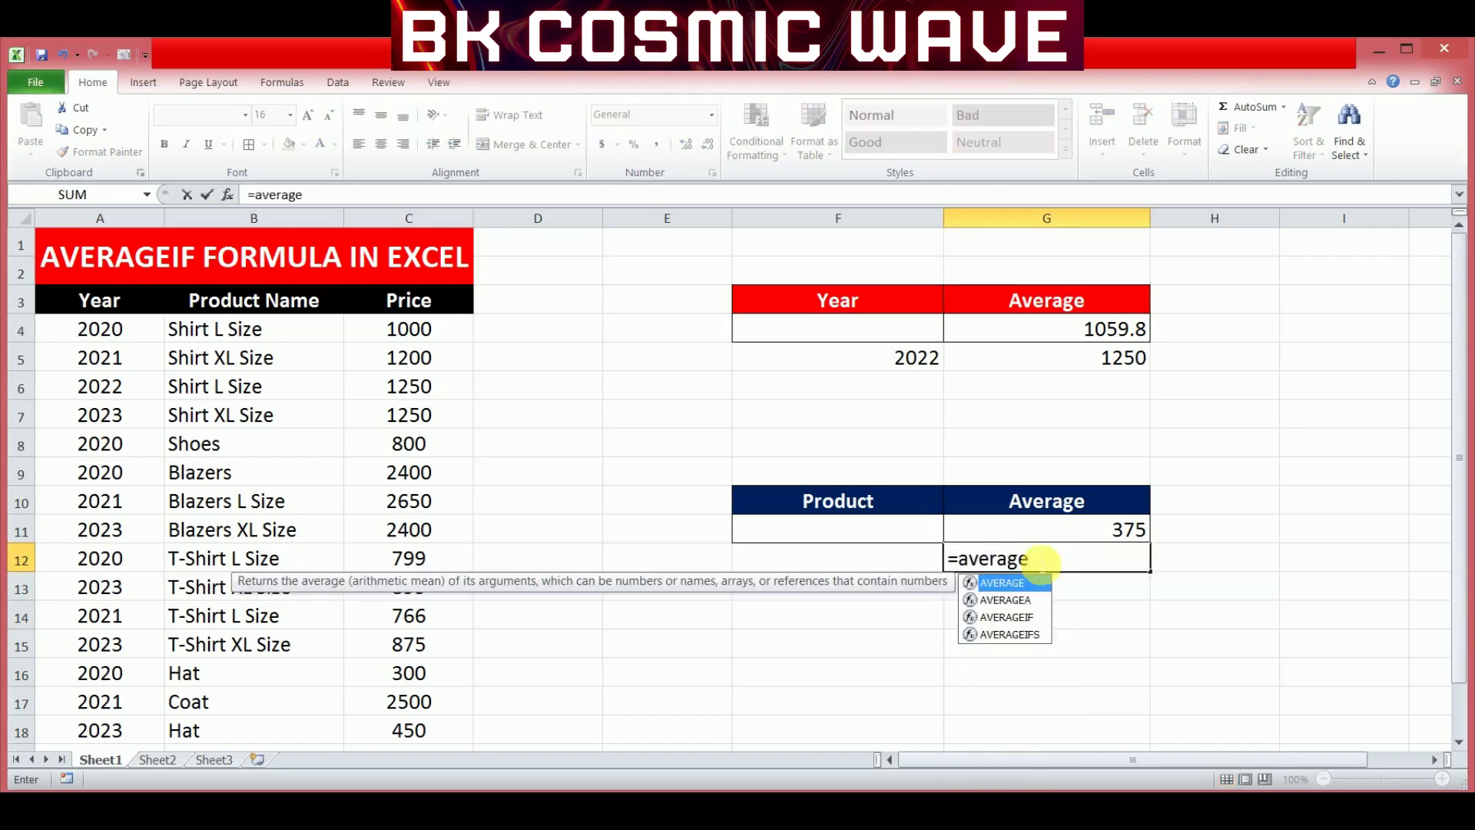
{"action": "type", "text": "if"}
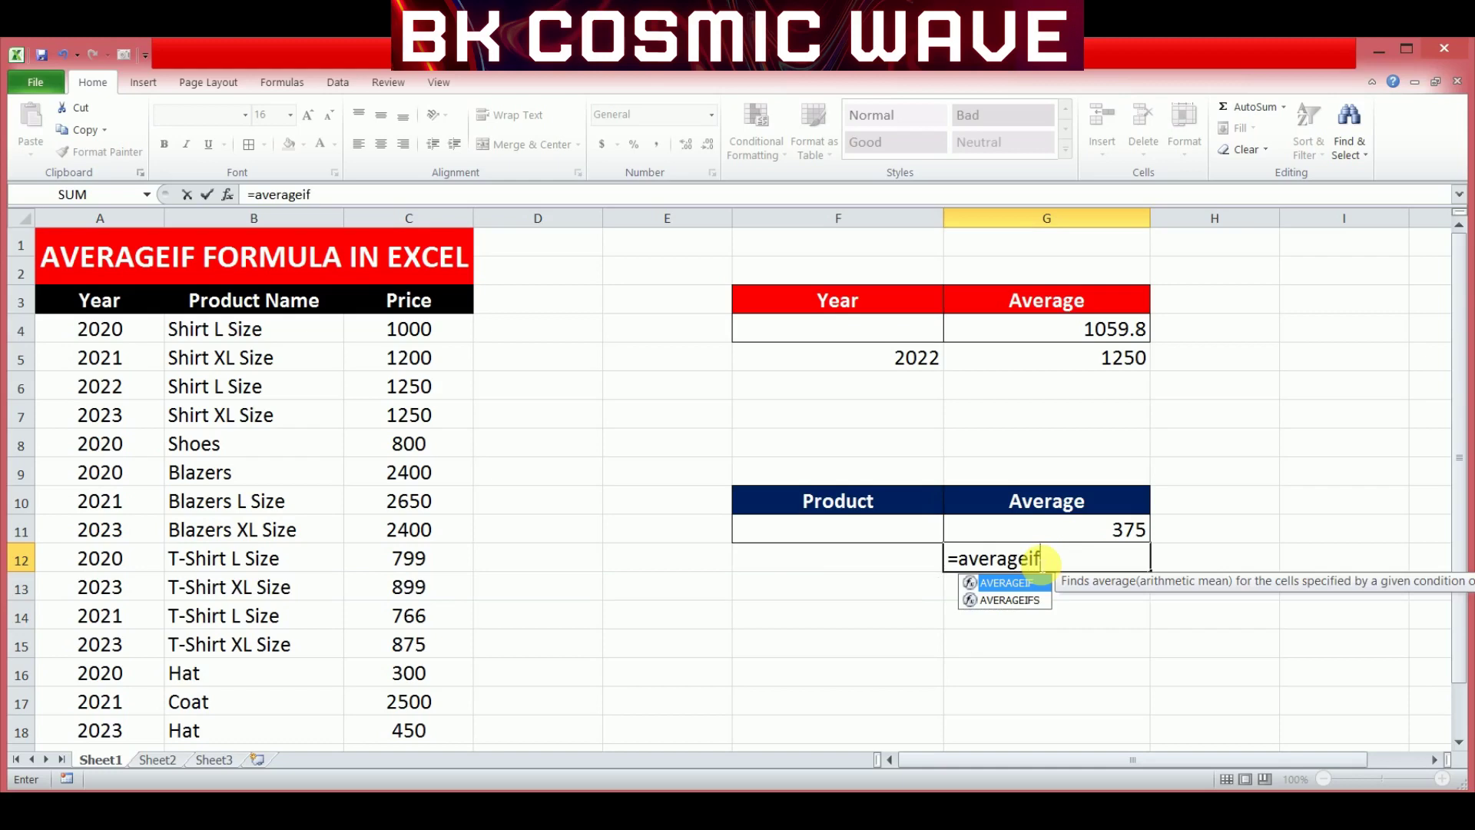
{"action": "type", "text": "("}
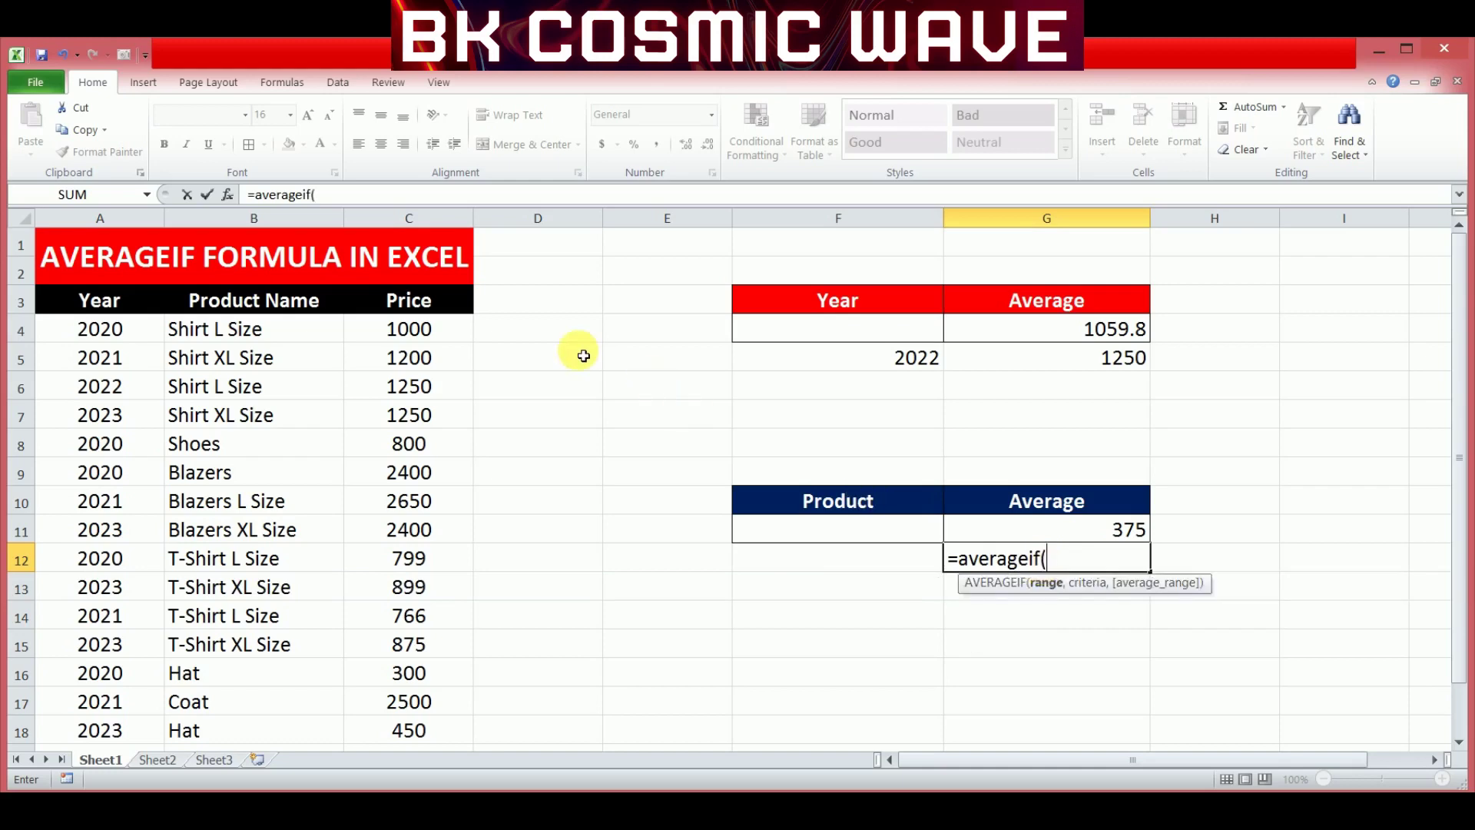
{"action": "mouse_move", "coordinate": [286, 345]}
{"action": "left_mouse_down"}
{"action": "mouse_move", "coordinate": [277, 751]}
{"action": "mouse_move", "coordinate": [275, 737]}
{"action": "left_mouse_up"}
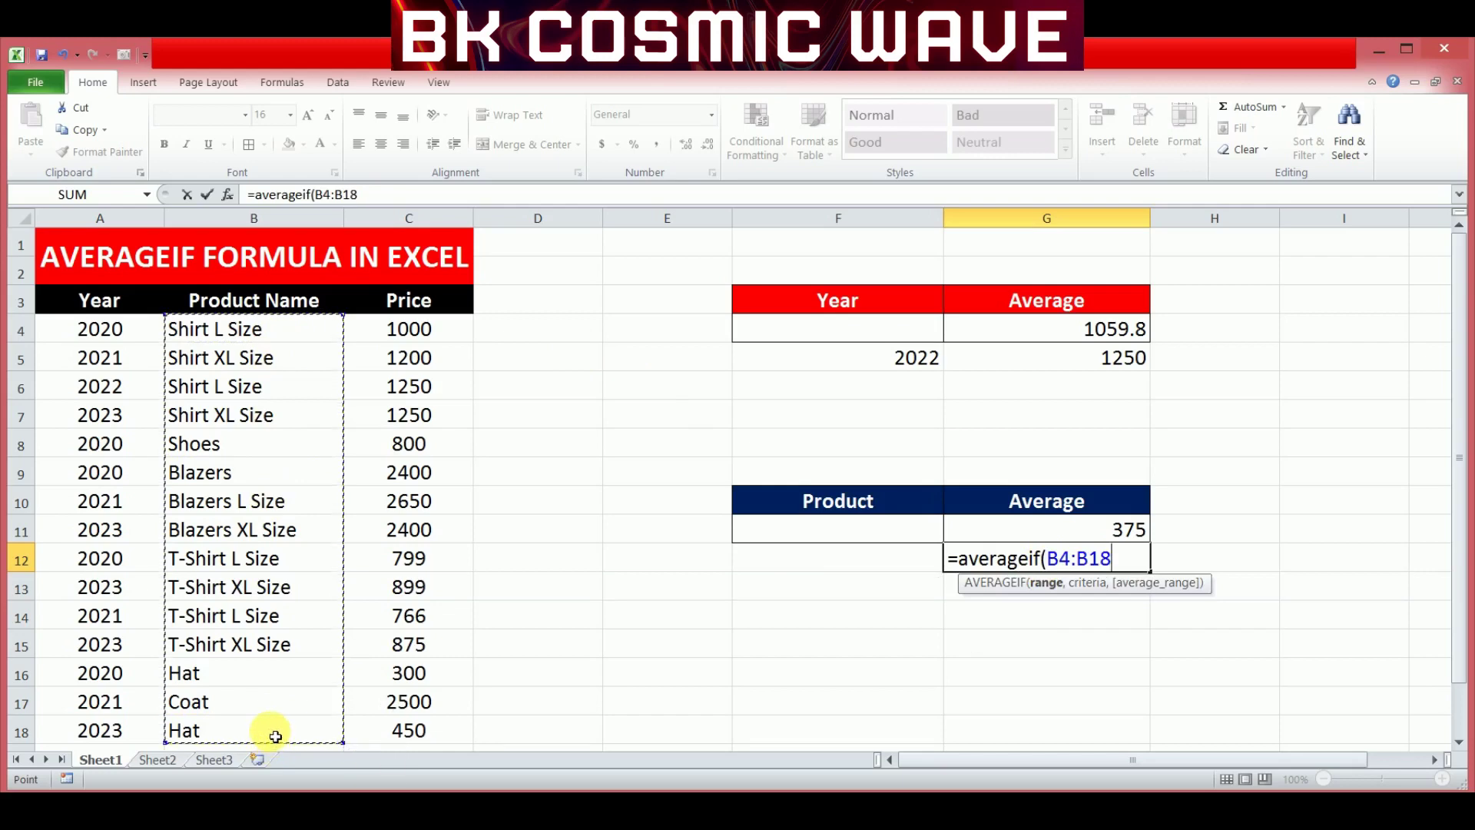
{"action": "type", "text": ","}
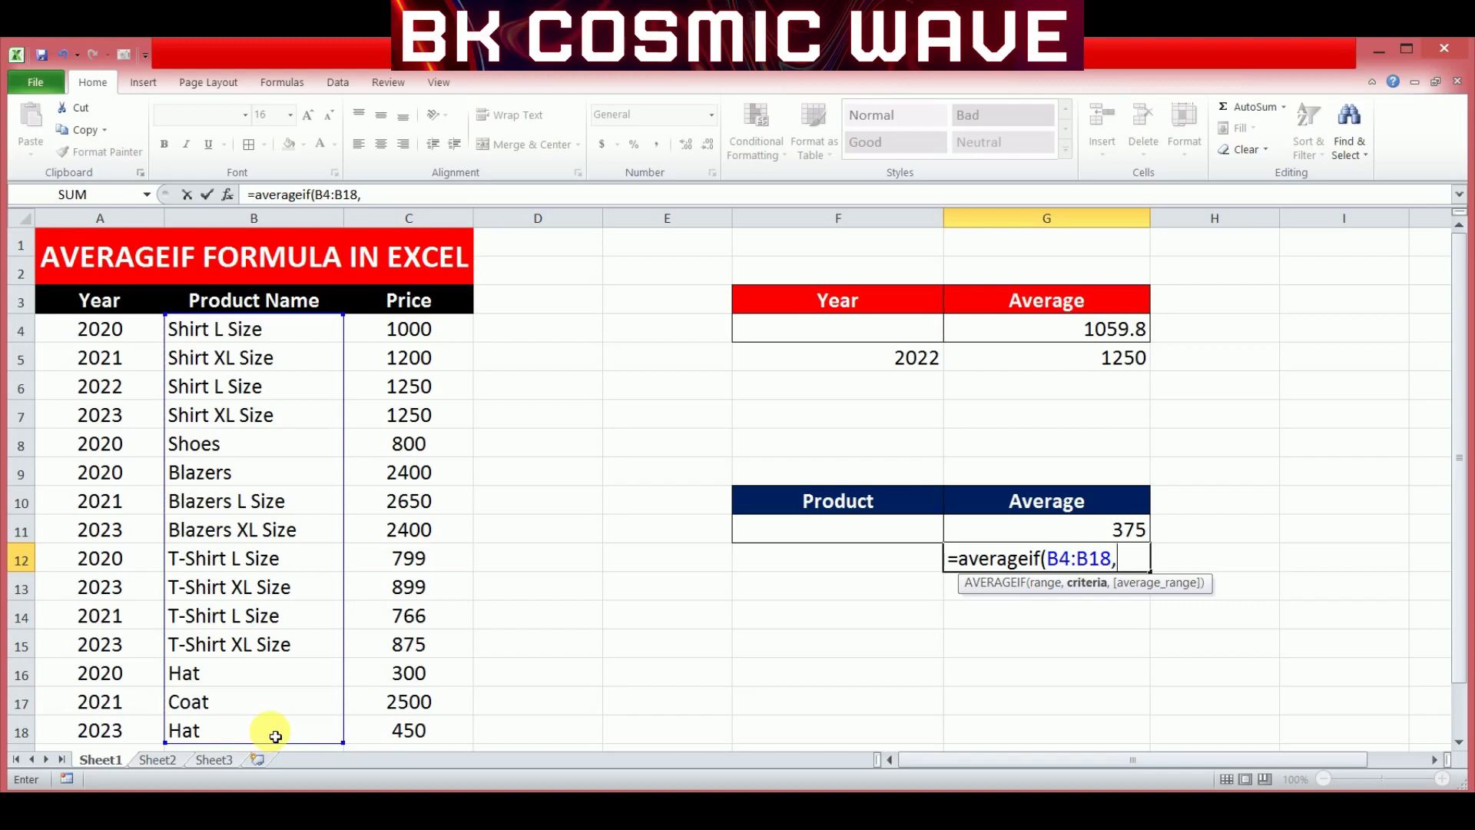
{"action": "type", "text": "\""}
{"action": "type", "text": "COat"}
{"action": "key", "text": "BackSpace"}
{"action": "key", "text": "BackSpace"}
{"action": "key", "text": "BackSpace"}
{"action": "type", "text": "oat"}
{"action": "type", "text": "\""}
{"action": "type", "text": ","}
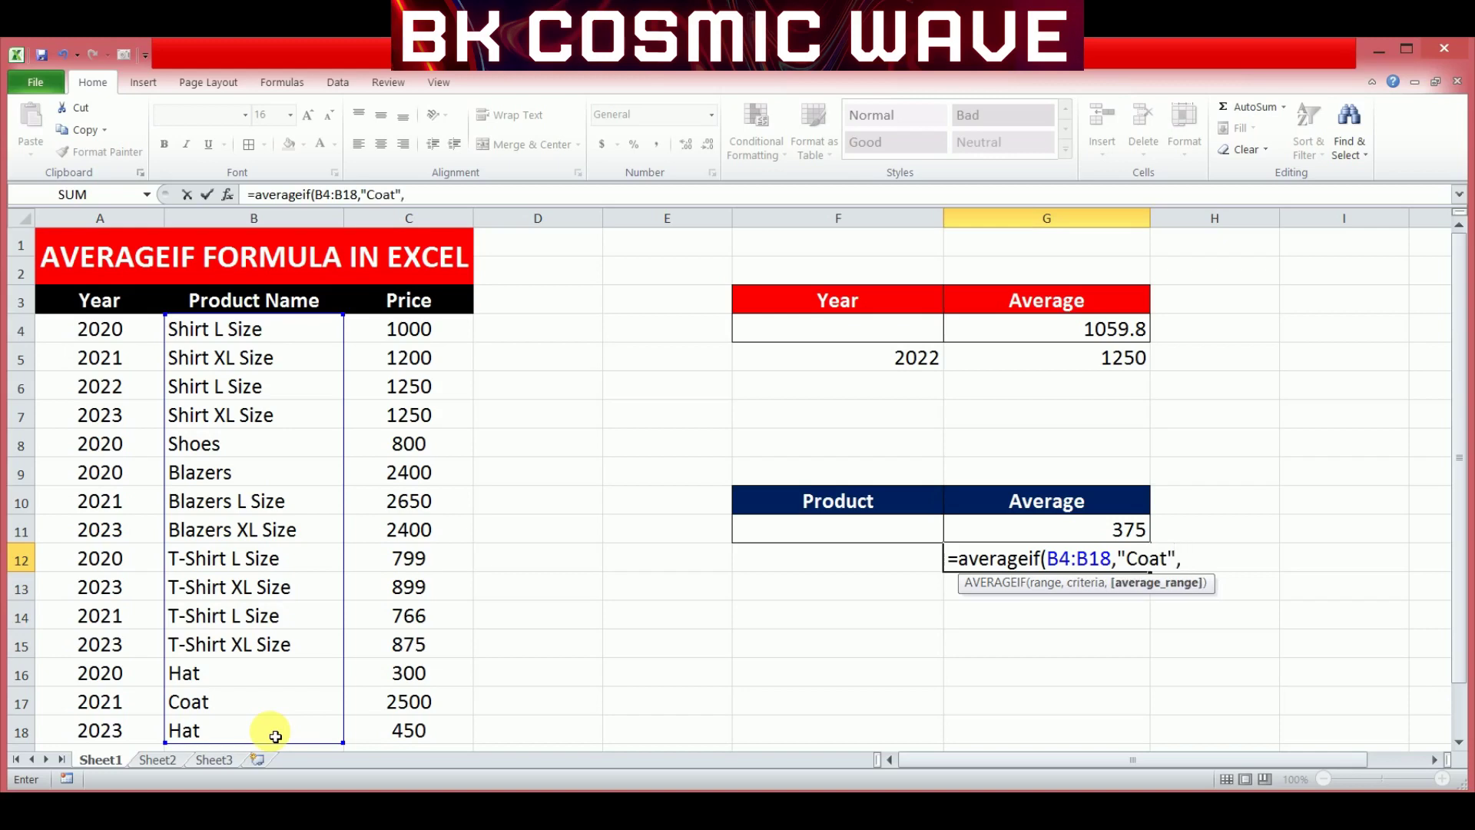
{"action": "left_click_drag", "start_coordinate": [403, 330], "coordinate": [456, 729]}
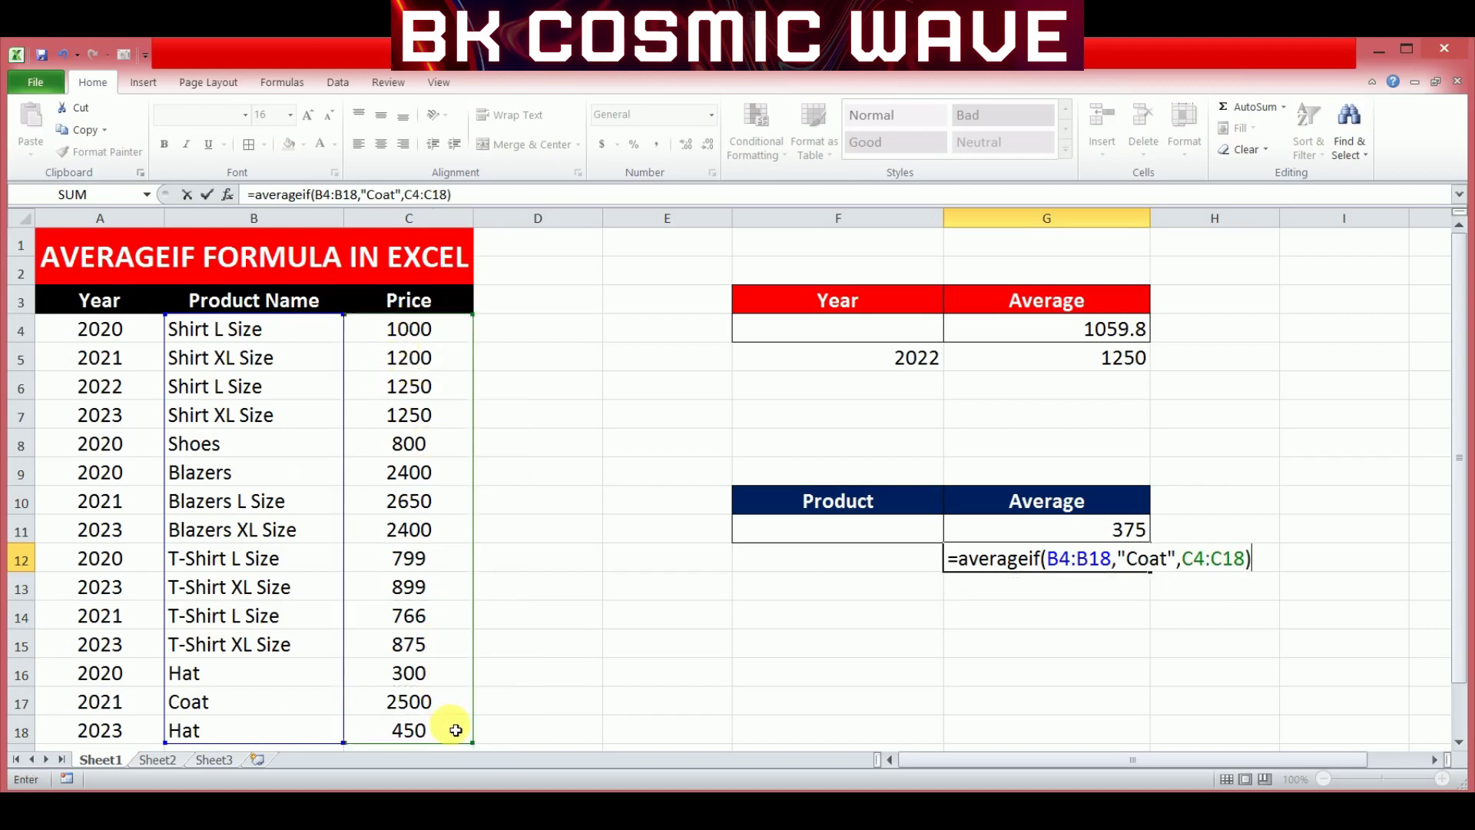
{"action": "key", "text": "Return"}
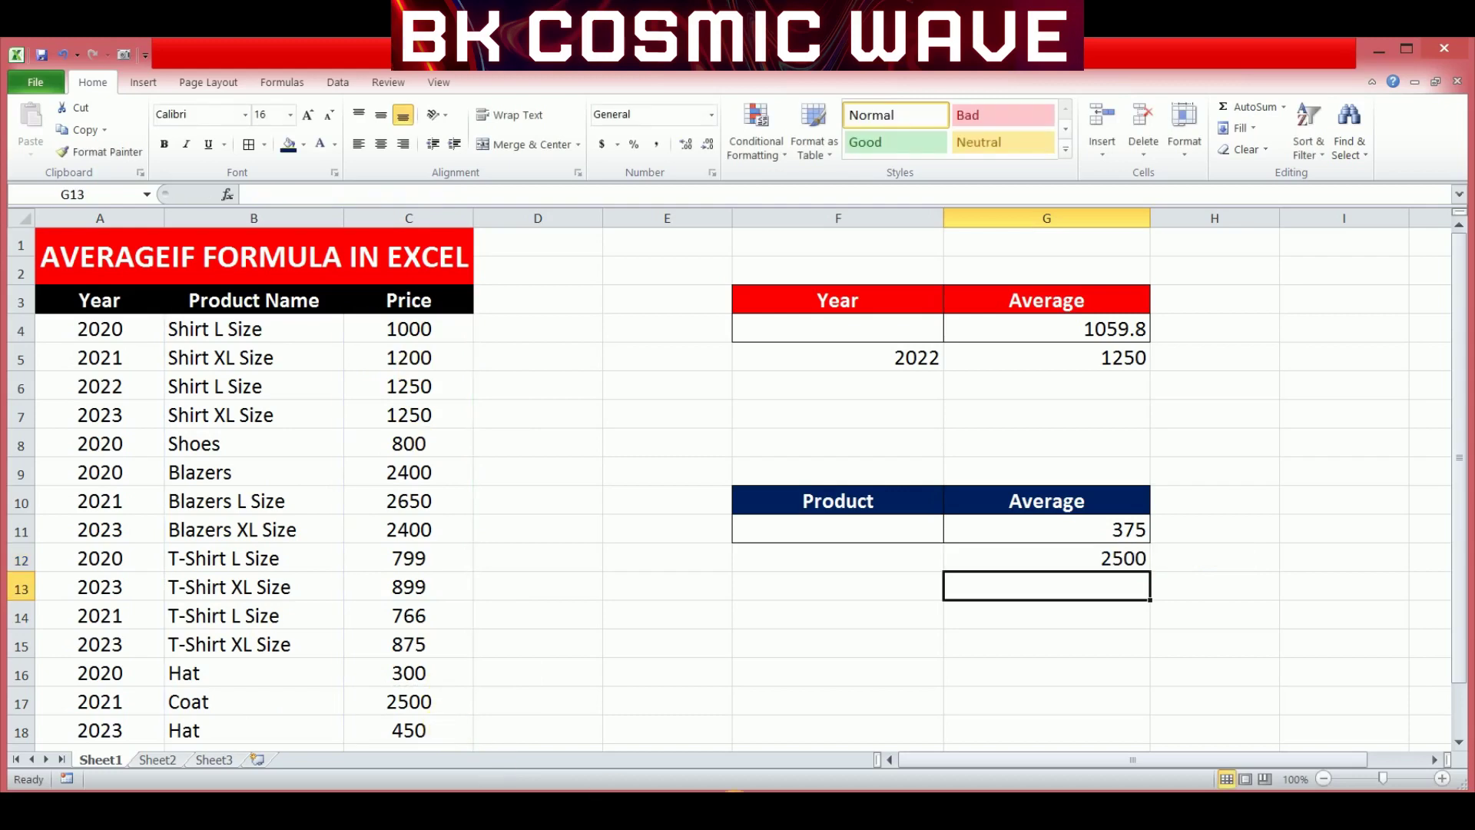
Inspect the G12 formula, then change the F5 year to 2023 so G5 shows 1174.8.
{"action": "left_click", "coordinate": [1059, 570]}
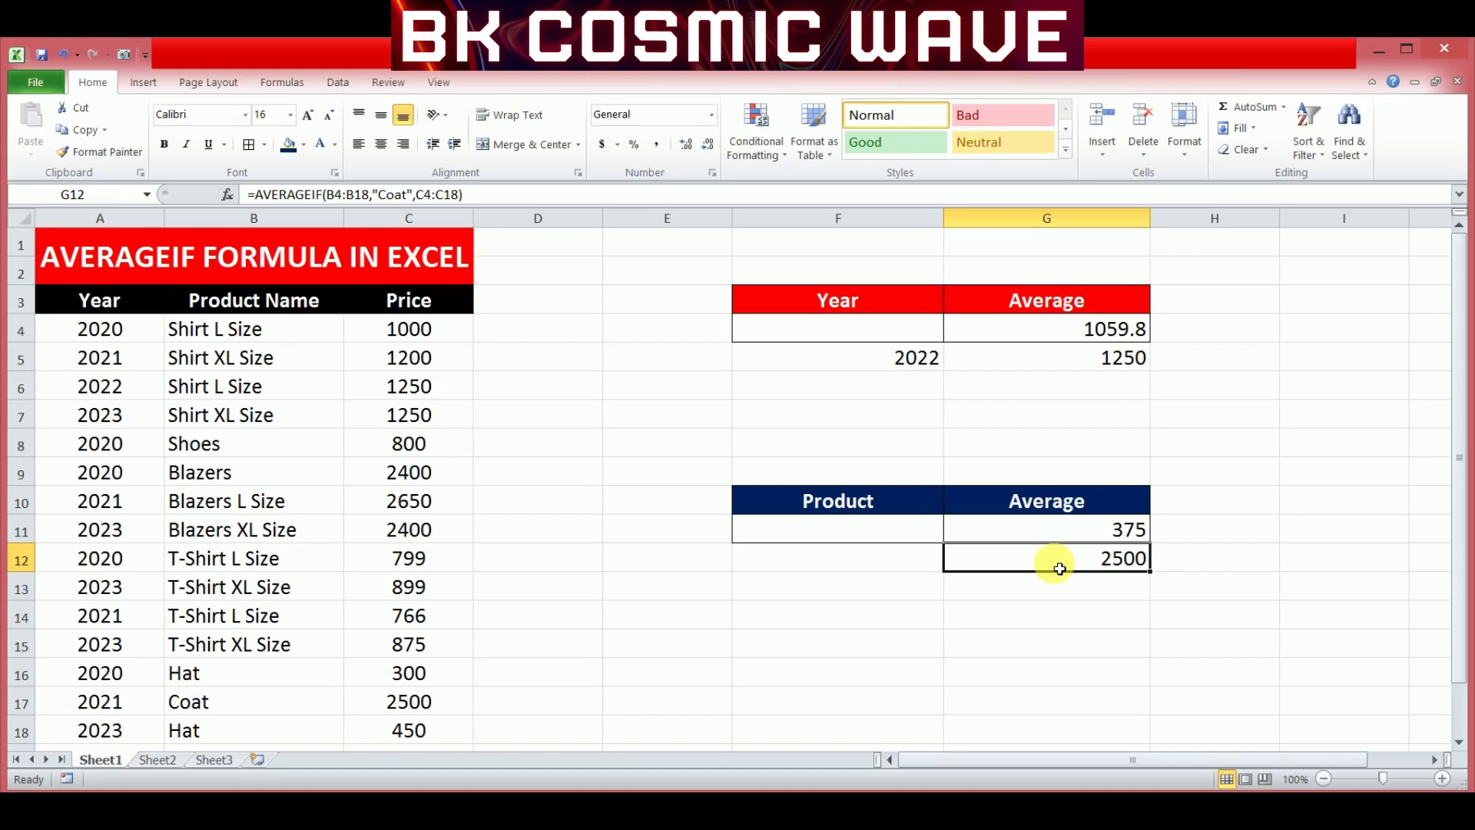
{"action": "left_click", "coordinate": [928, 373]}
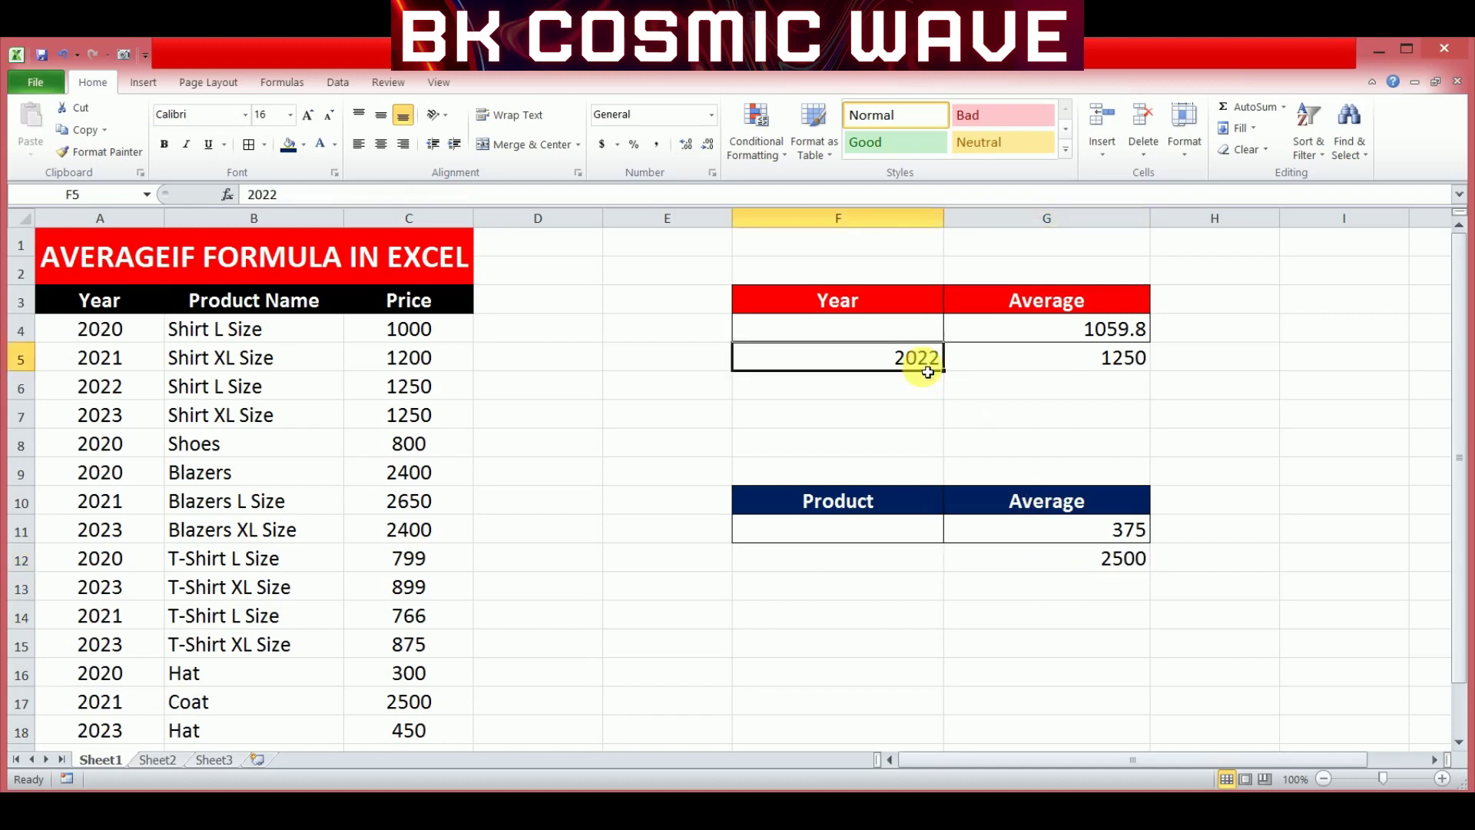
{"action": "type", "text": "20"}
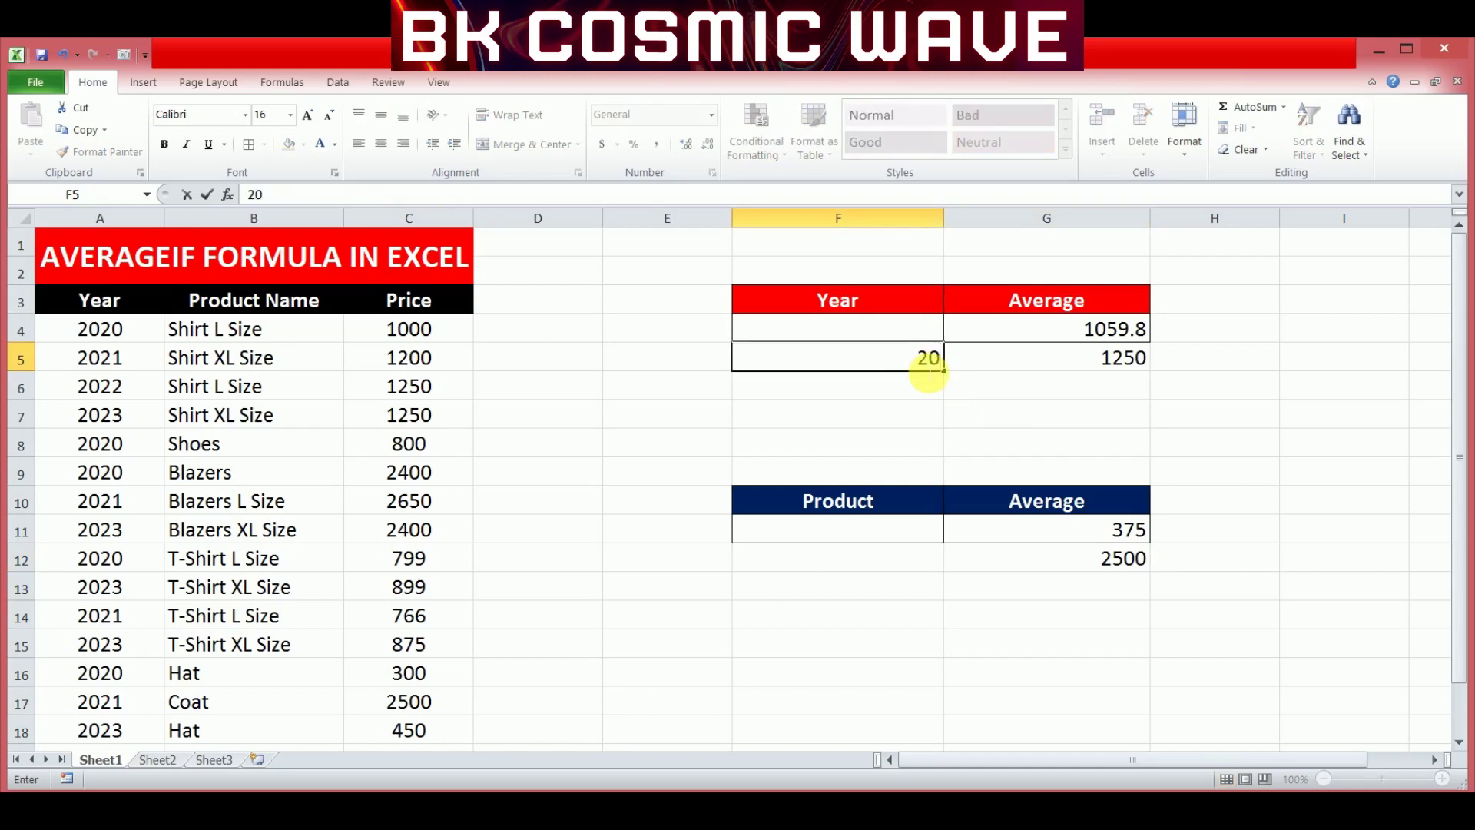
{"action": "type", "text": "23"}
{"action": "key", "text": "Return"}
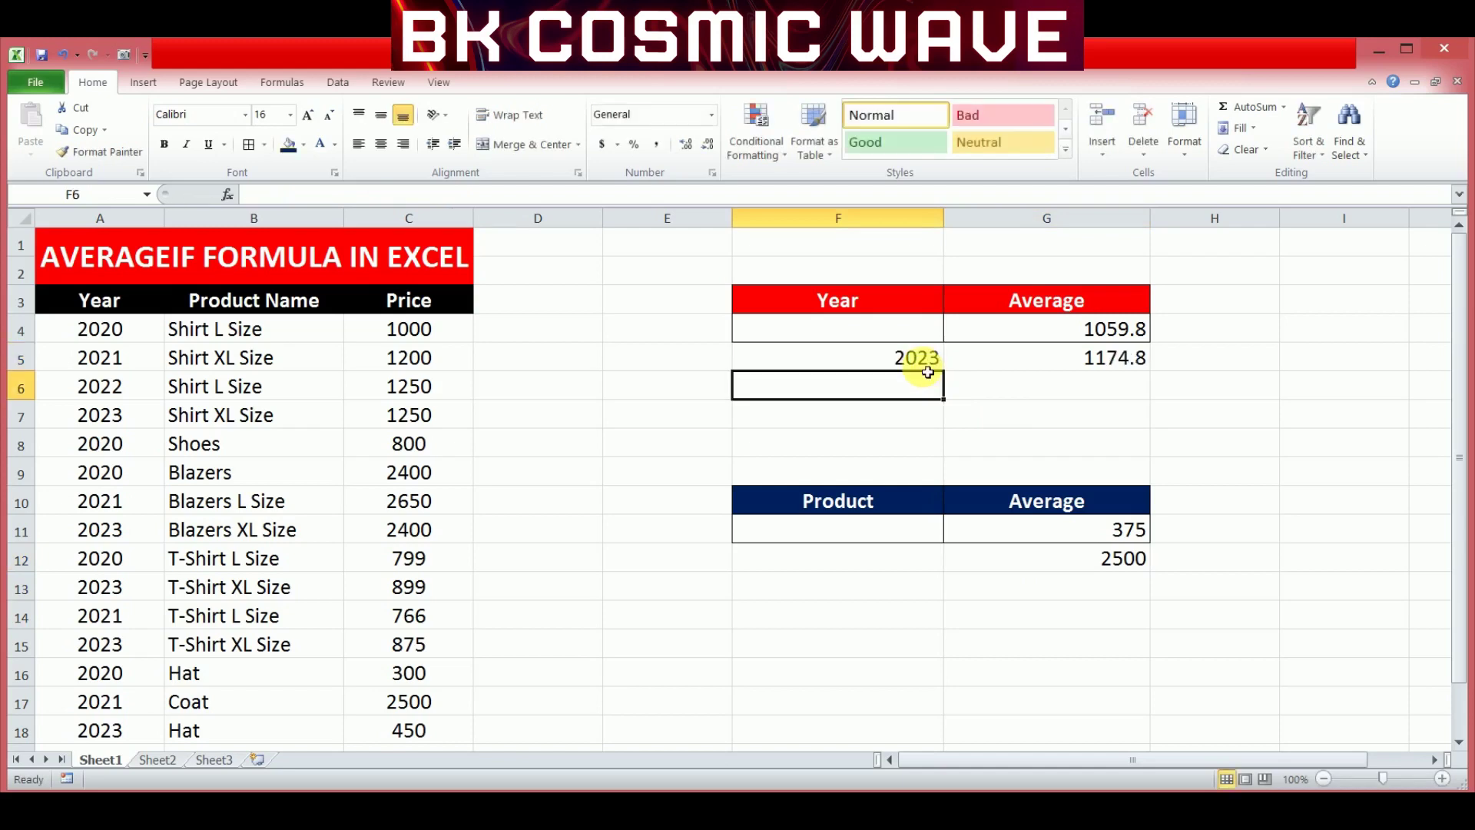
Enter =AVERAGEIF(B4:B18,F13,C4:C18) in G13, using F13 as the product criterion.
{"action": "left_click", "coordinate": [1040, 599]}
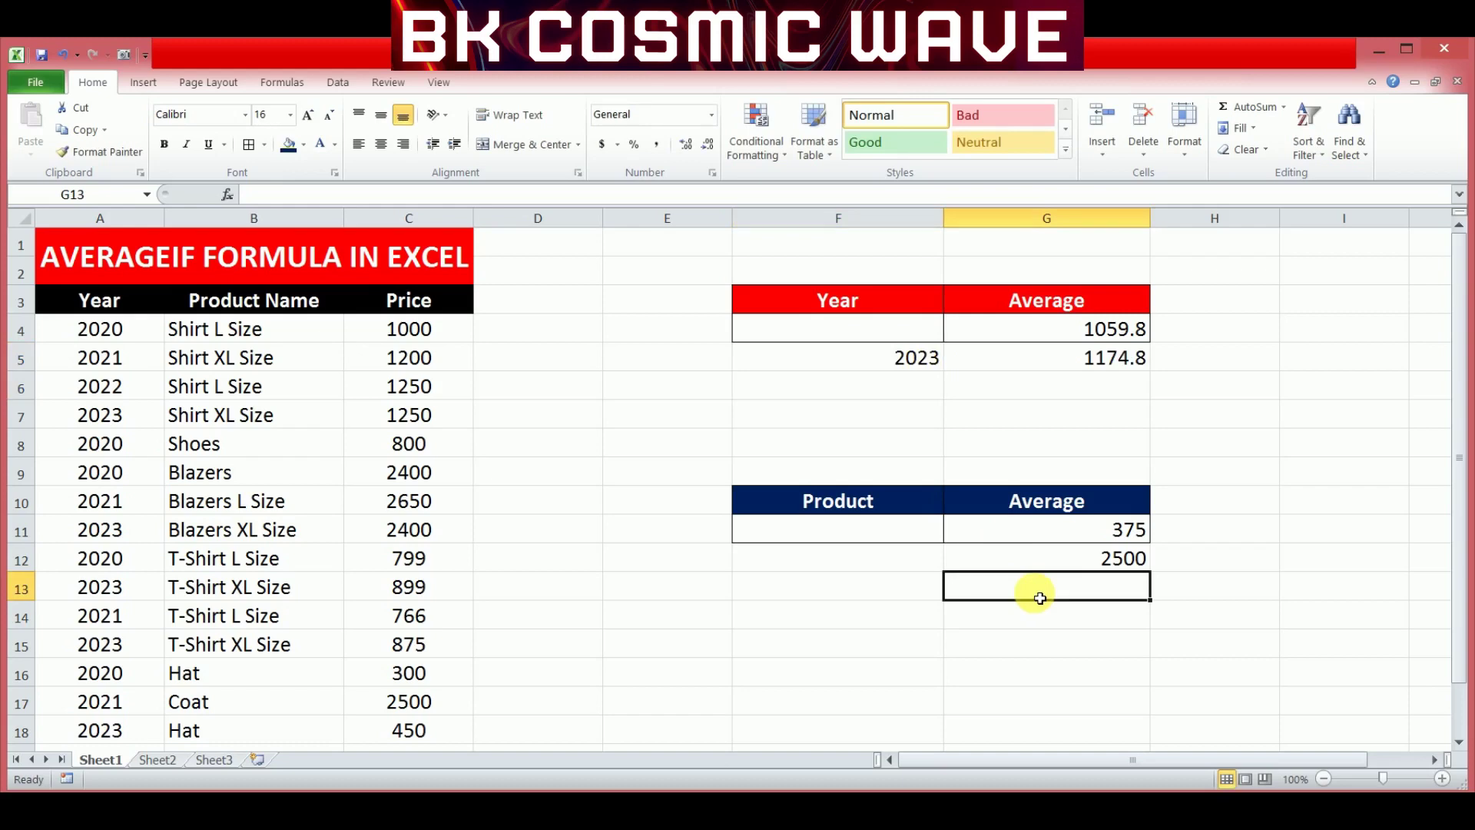
{"action": "type", "text": "="}
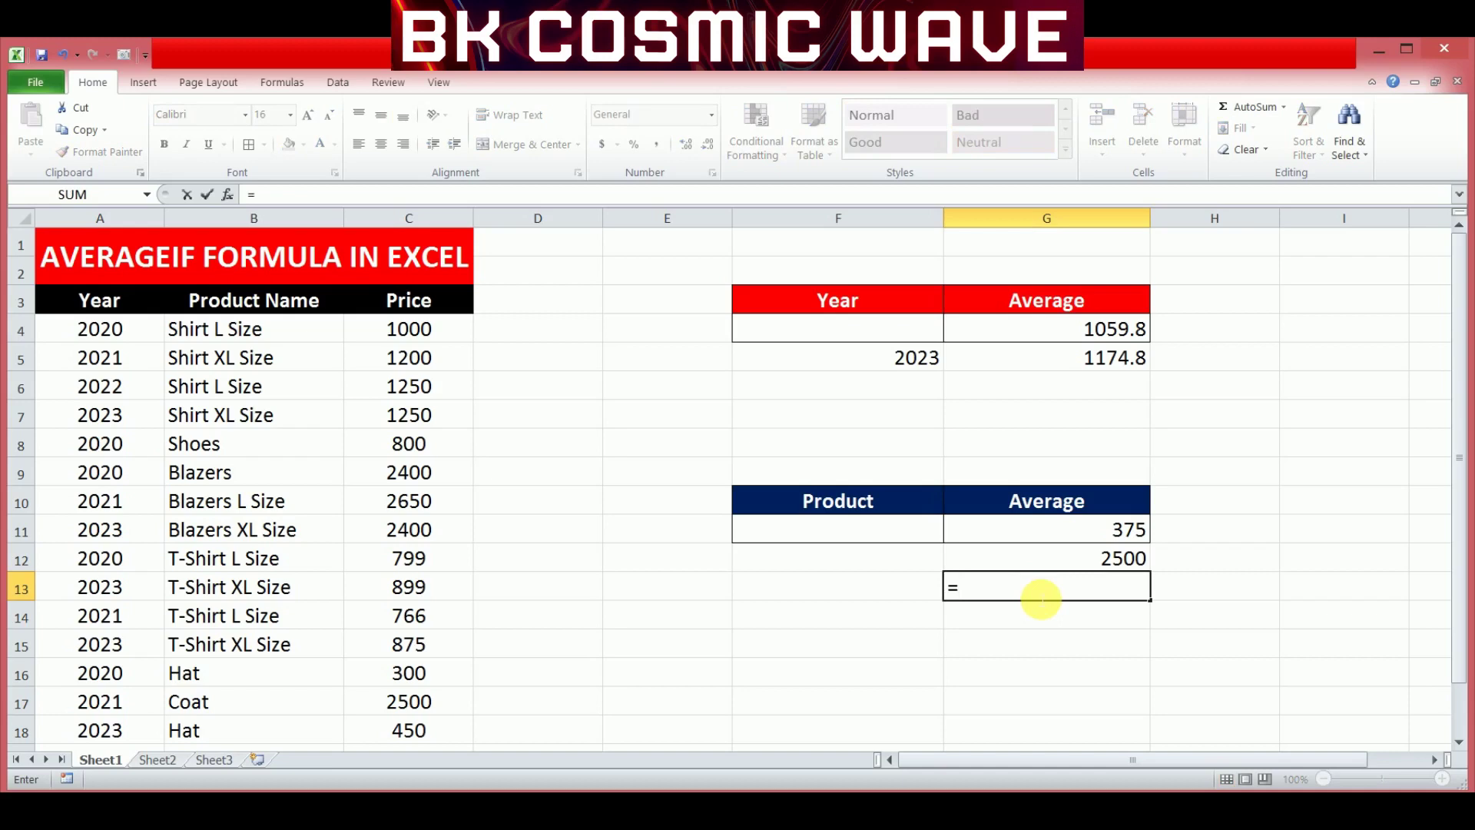
{"action": "type", "text": "average"}
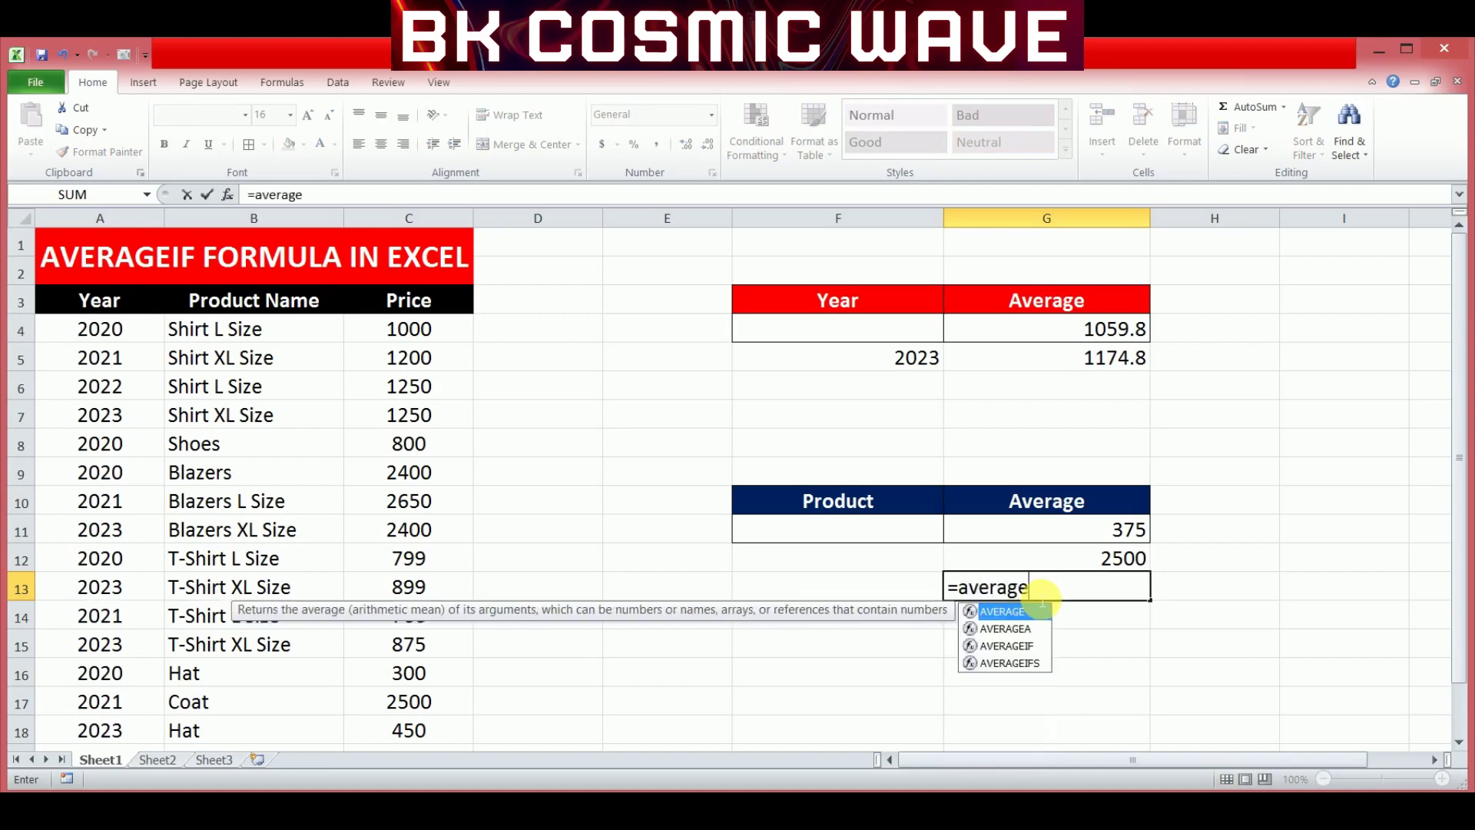
{"action": "type", "text": "if"}
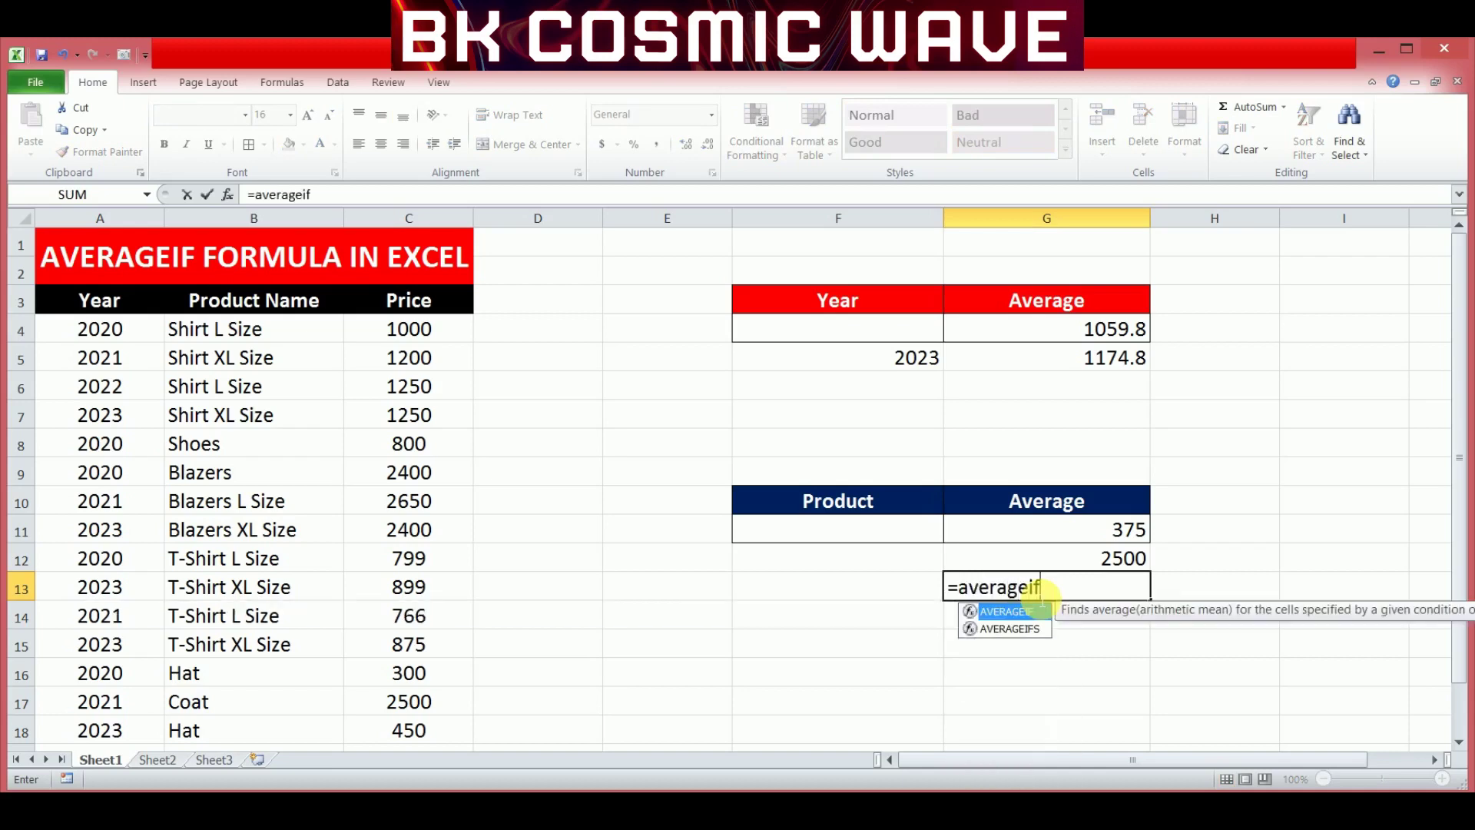
{"action": "type", "text": "("}
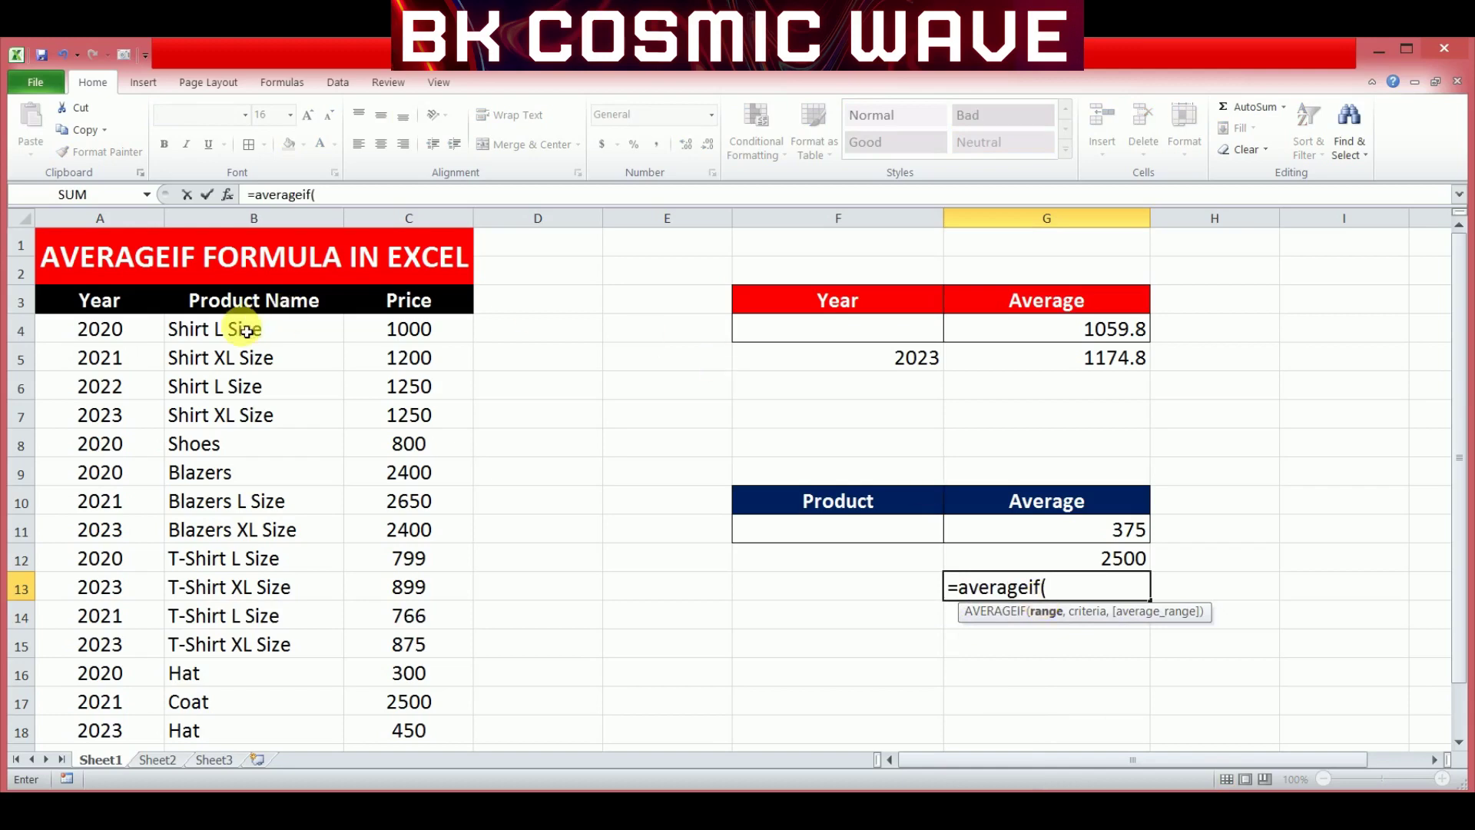
{"action": "left_click_drag", "start_coordinate": [246, 330], "coordinate": [263, 727]}
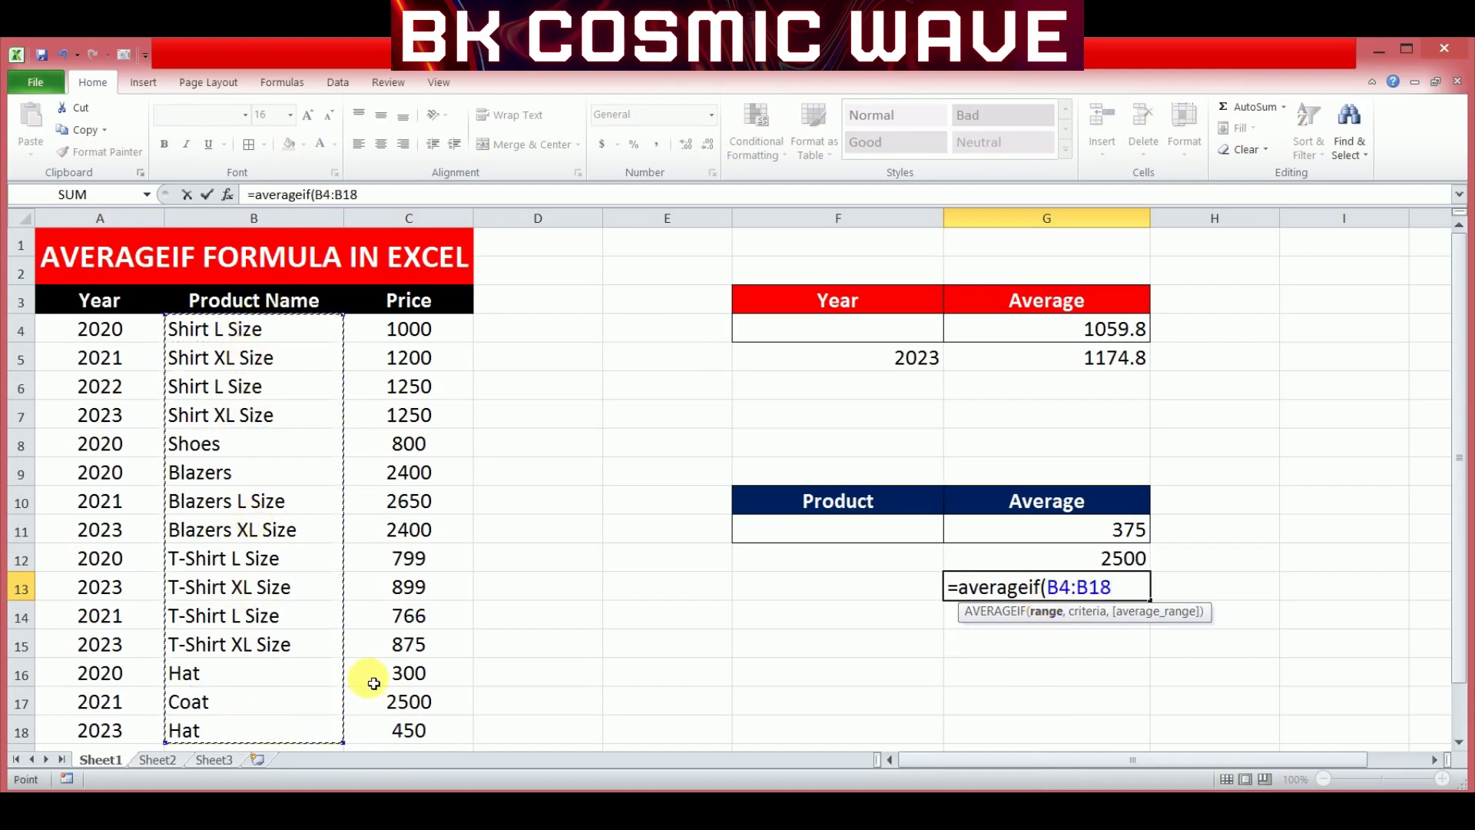
{"action": "type", "text": ","}
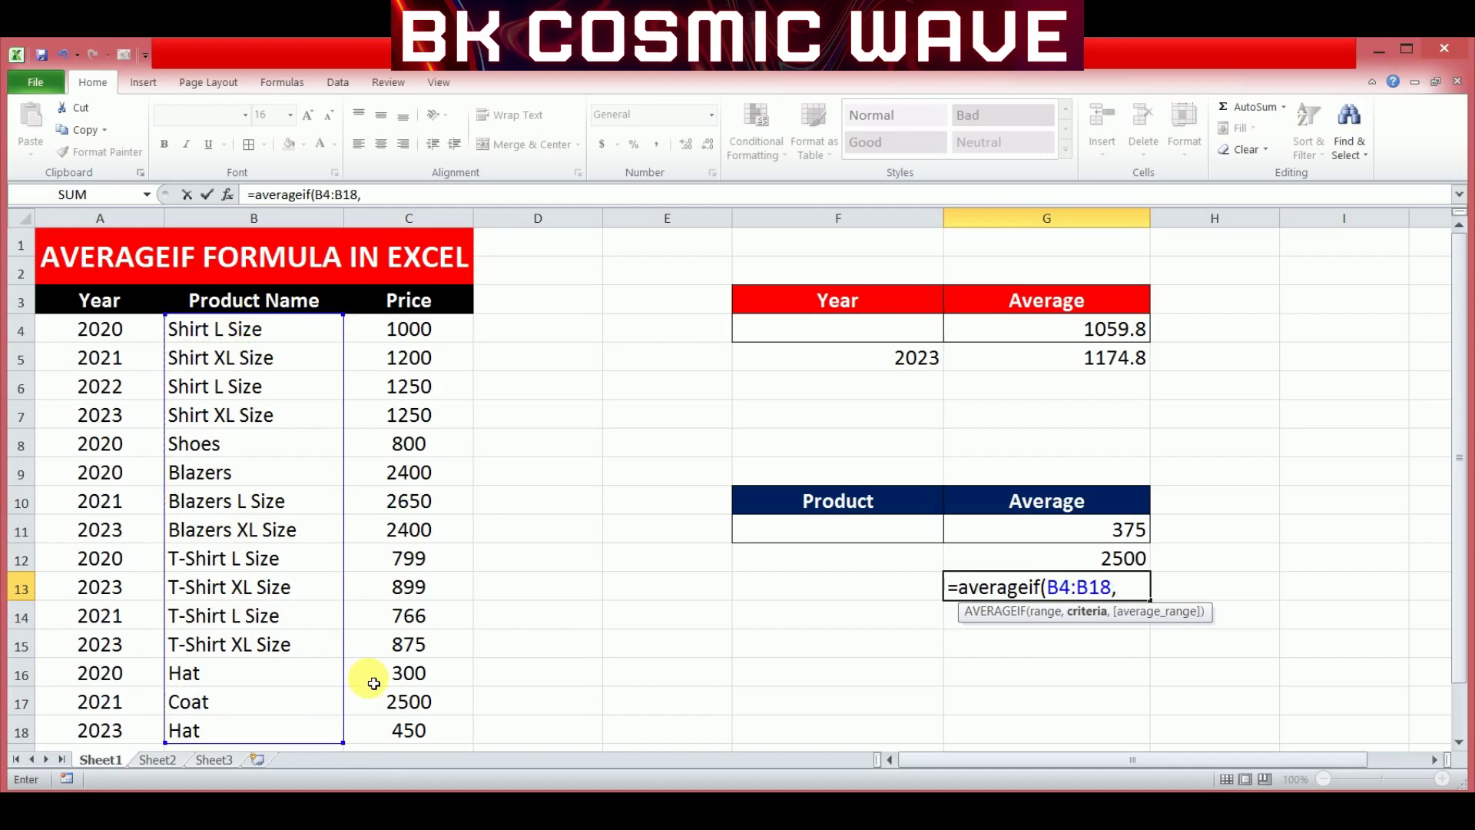
{"action": "left_click", "coordinate": [825, 593]}
{"action": "type", "text": ","}
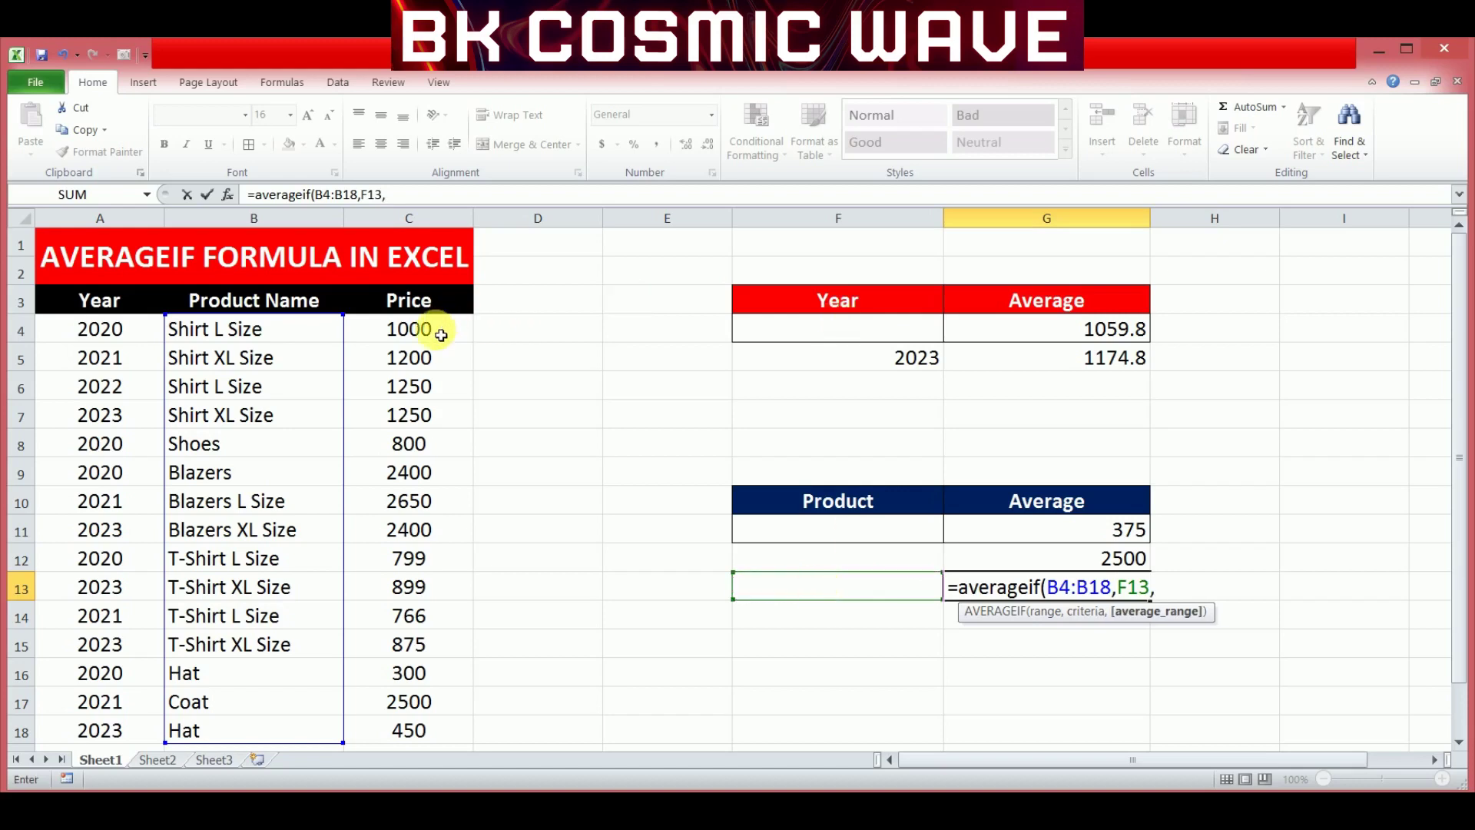
{"action": "left_click_drag", "start_coordinate": [441, 330], "coordinate": [445, 734]}
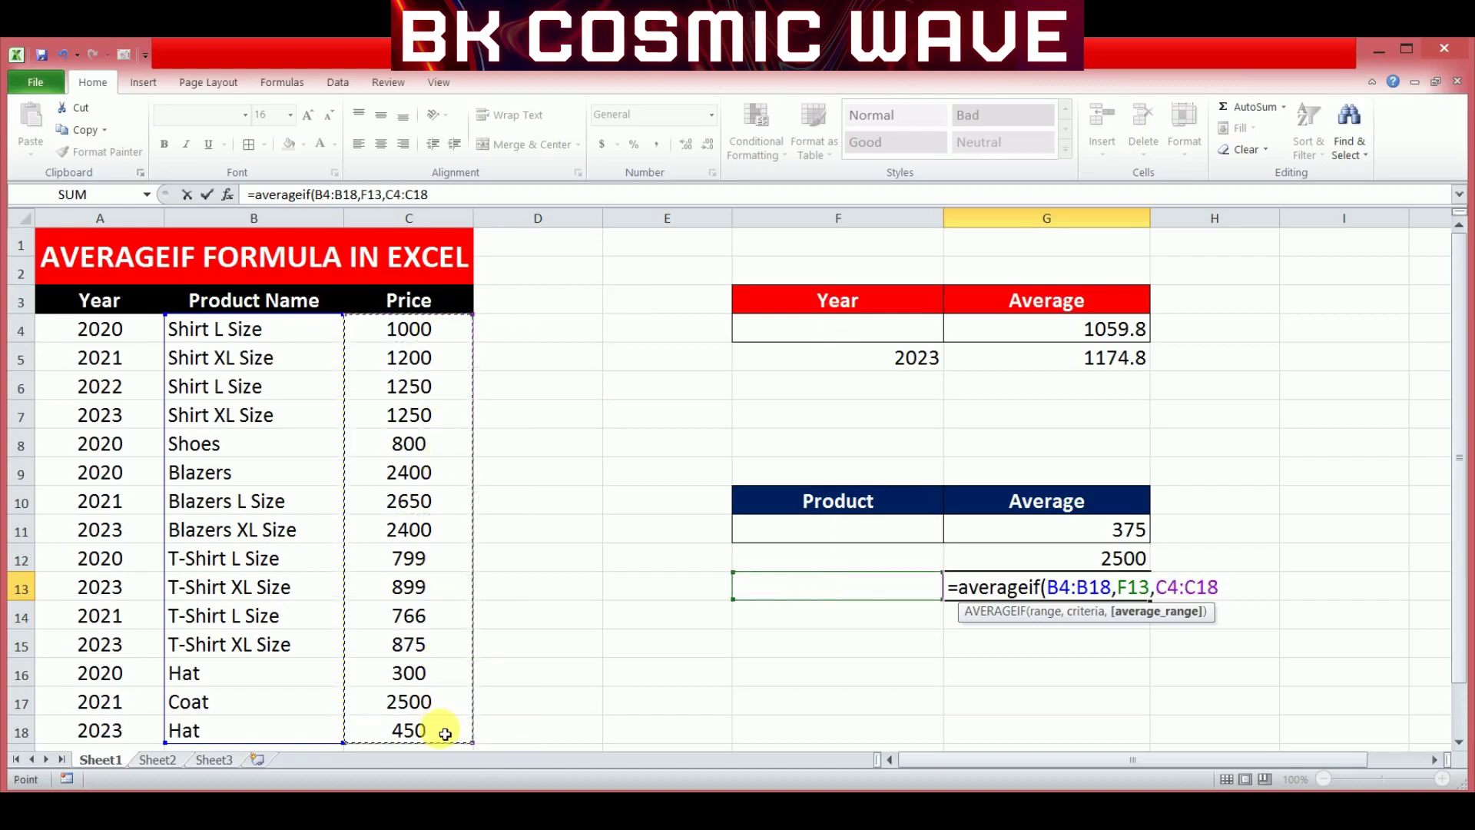
{"action": "type", "text": ")"}
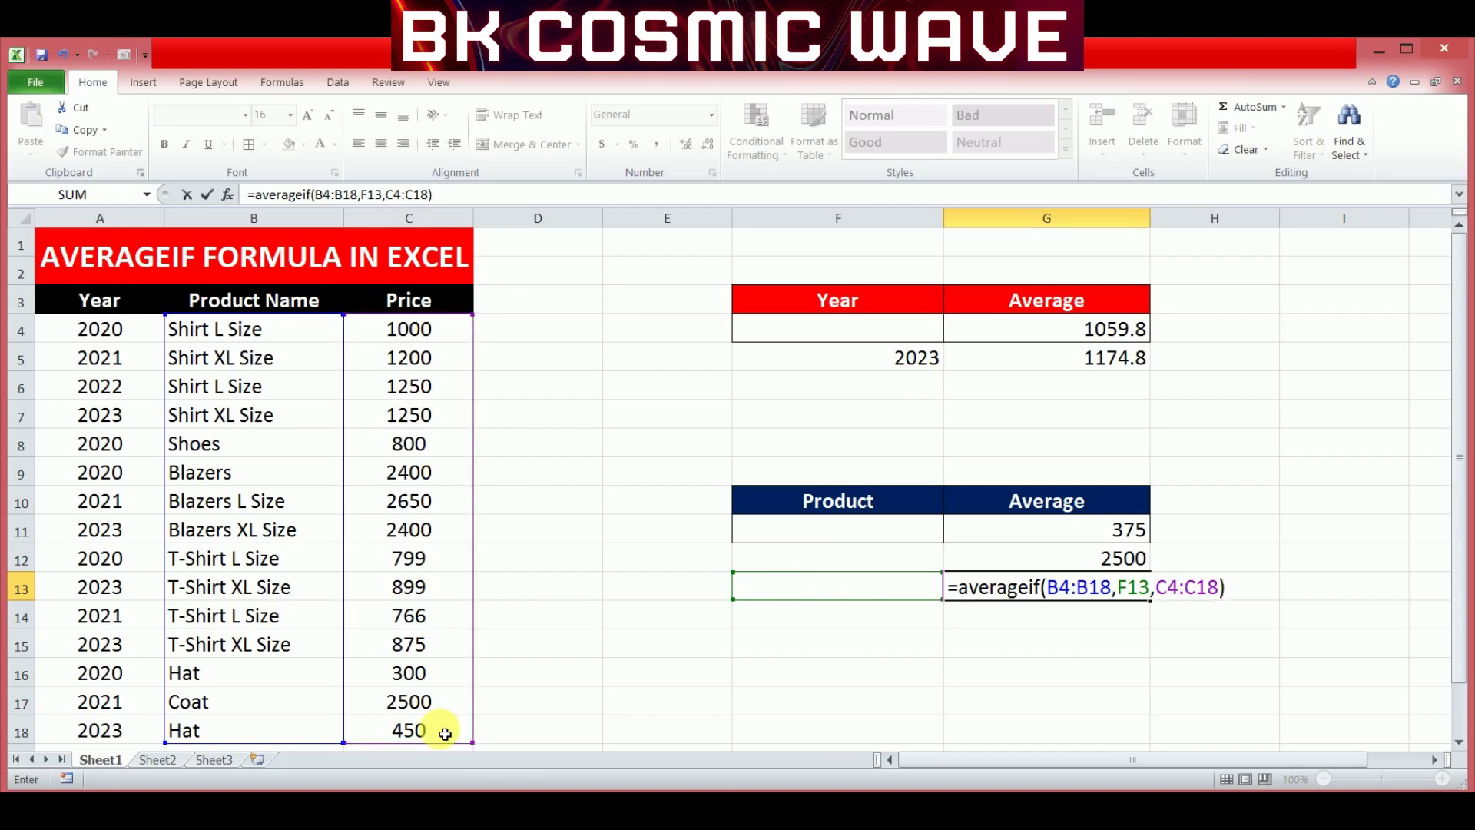
{"action": "key", "text": "Return"}
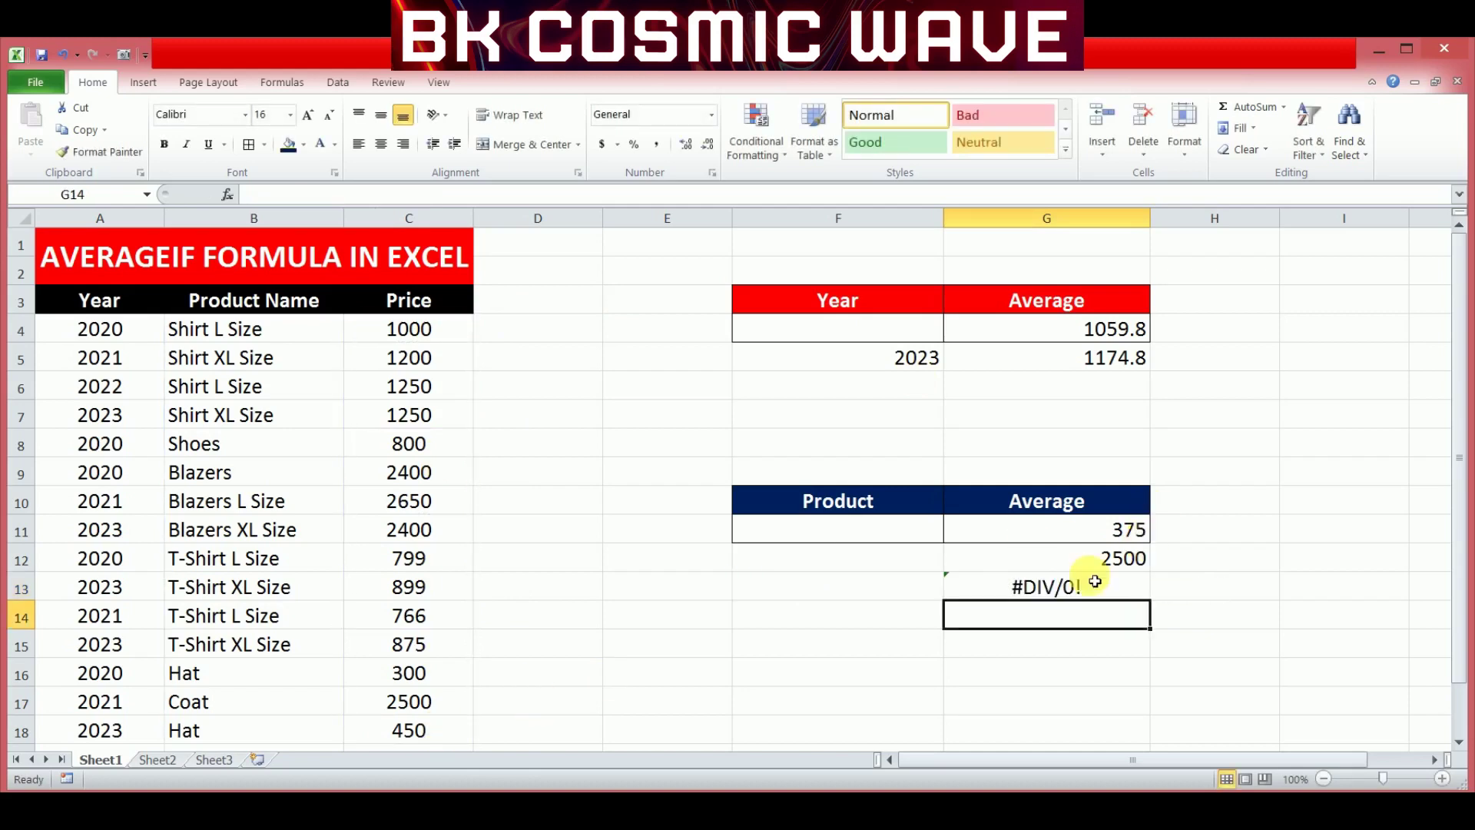
Enter Coat as the product in F13 so G13 shows an average of 2500.
{"action": "left_click", "coordinate": [908, 597]}
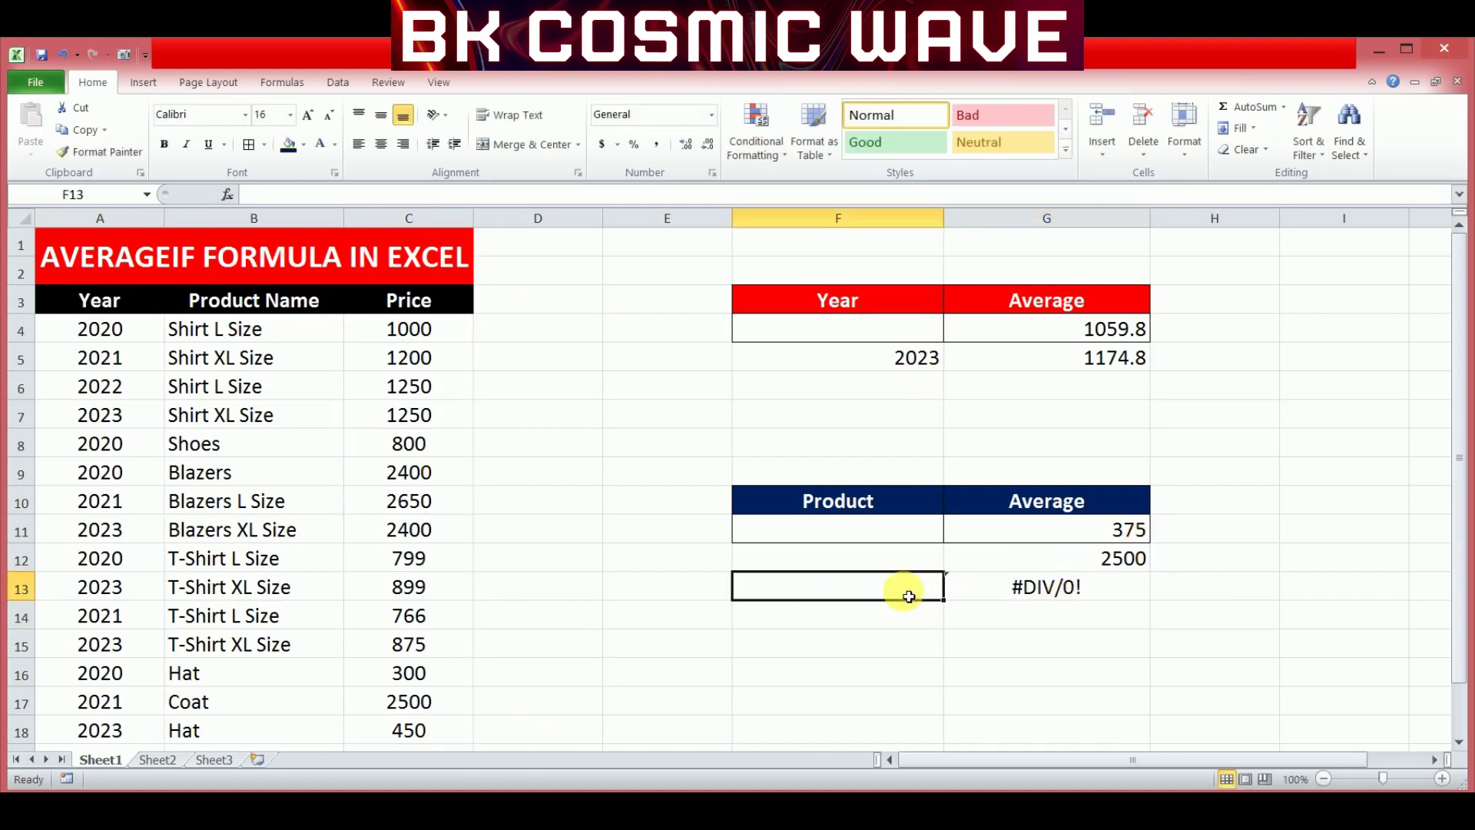
{"action": "type", "text": "CO"}
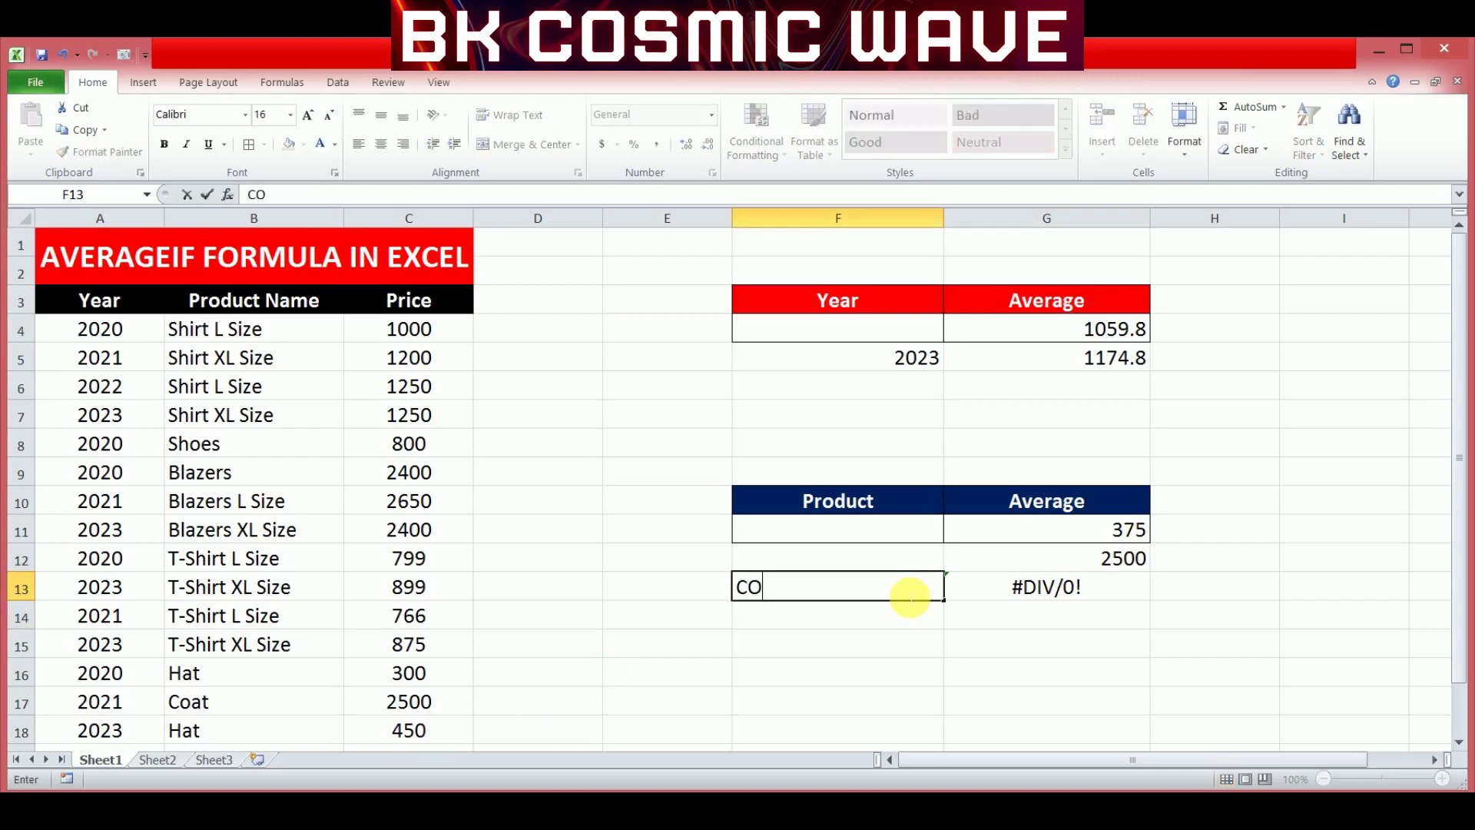
{"action": "key", "text": "BackSpace"}
{"action": "type", "text": "a"}
{"action": "type", "text": "t"}
{"action": "key", "text": "BackSpace"}
{"action": "key", "text": "BackSpace"}
{"action": "type", "text": "oat"}
{"action": "key", "text": "Return"}
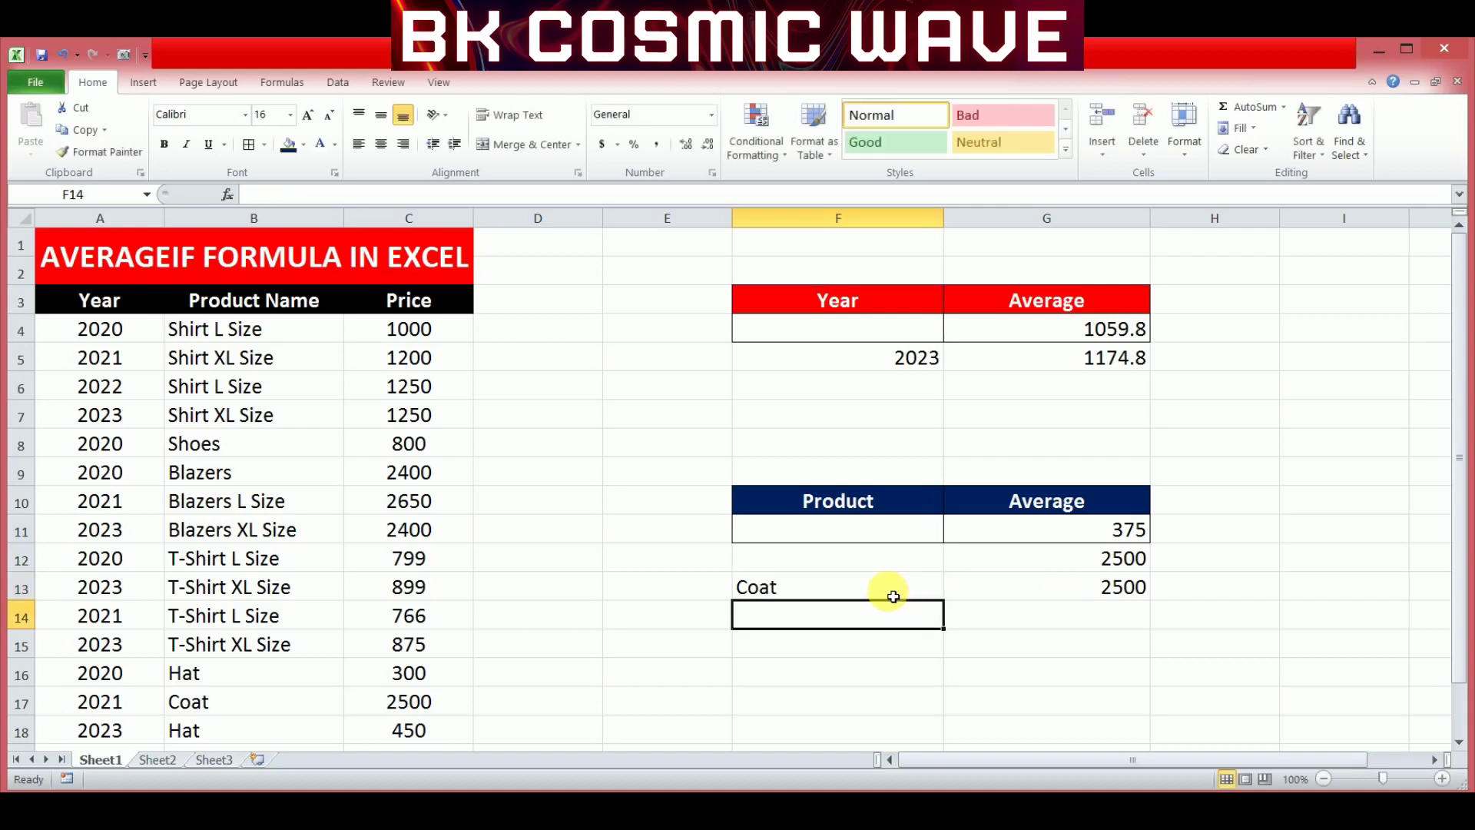
Change the product in F13 to Hat, updating G13 to 375.
{"action": "left_click", "coordinate": [891, 596]}
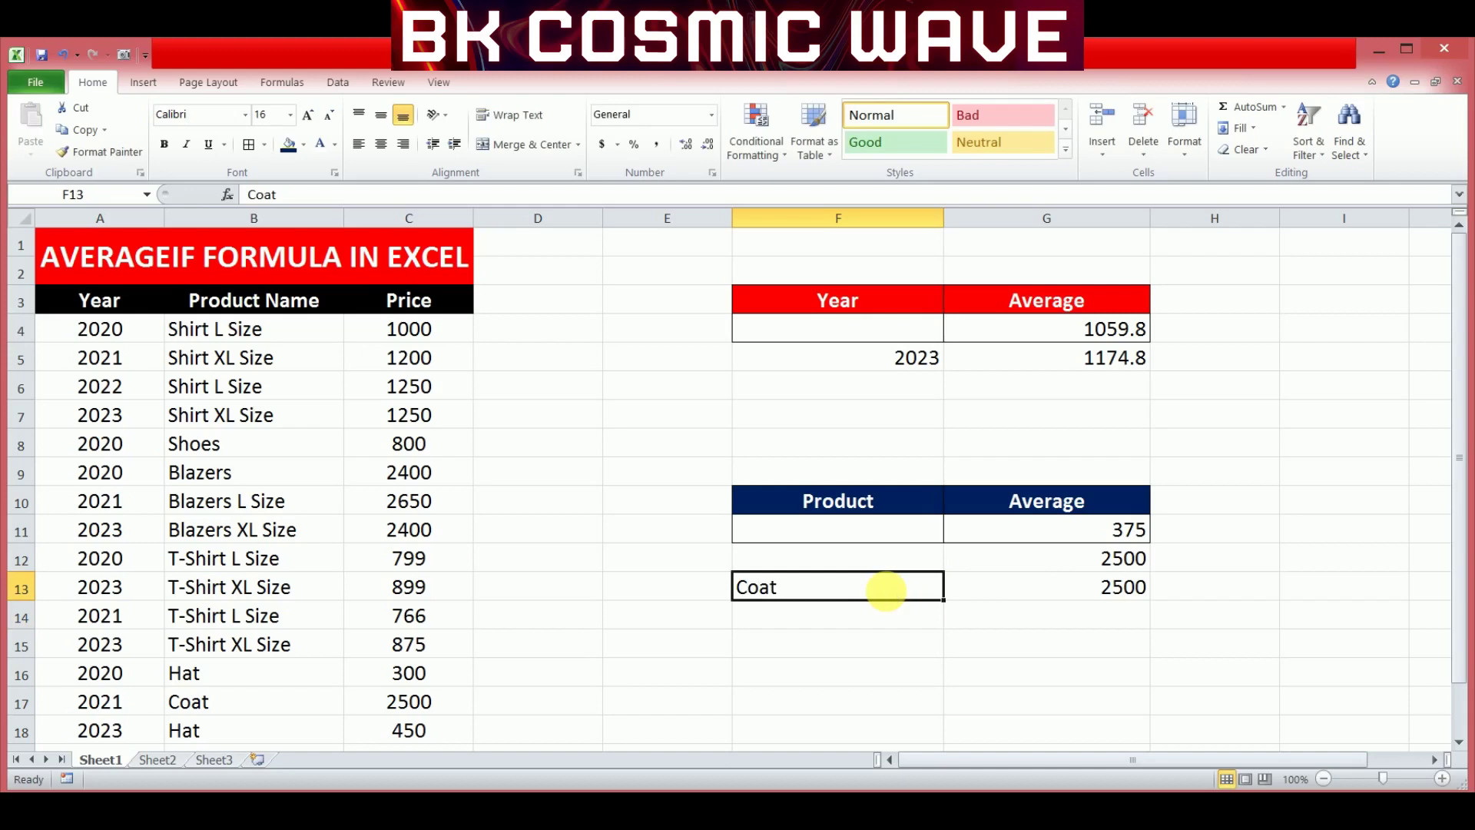
{"action": "type", "text": "Hat"}
{"action": "key", "text": "Return"}
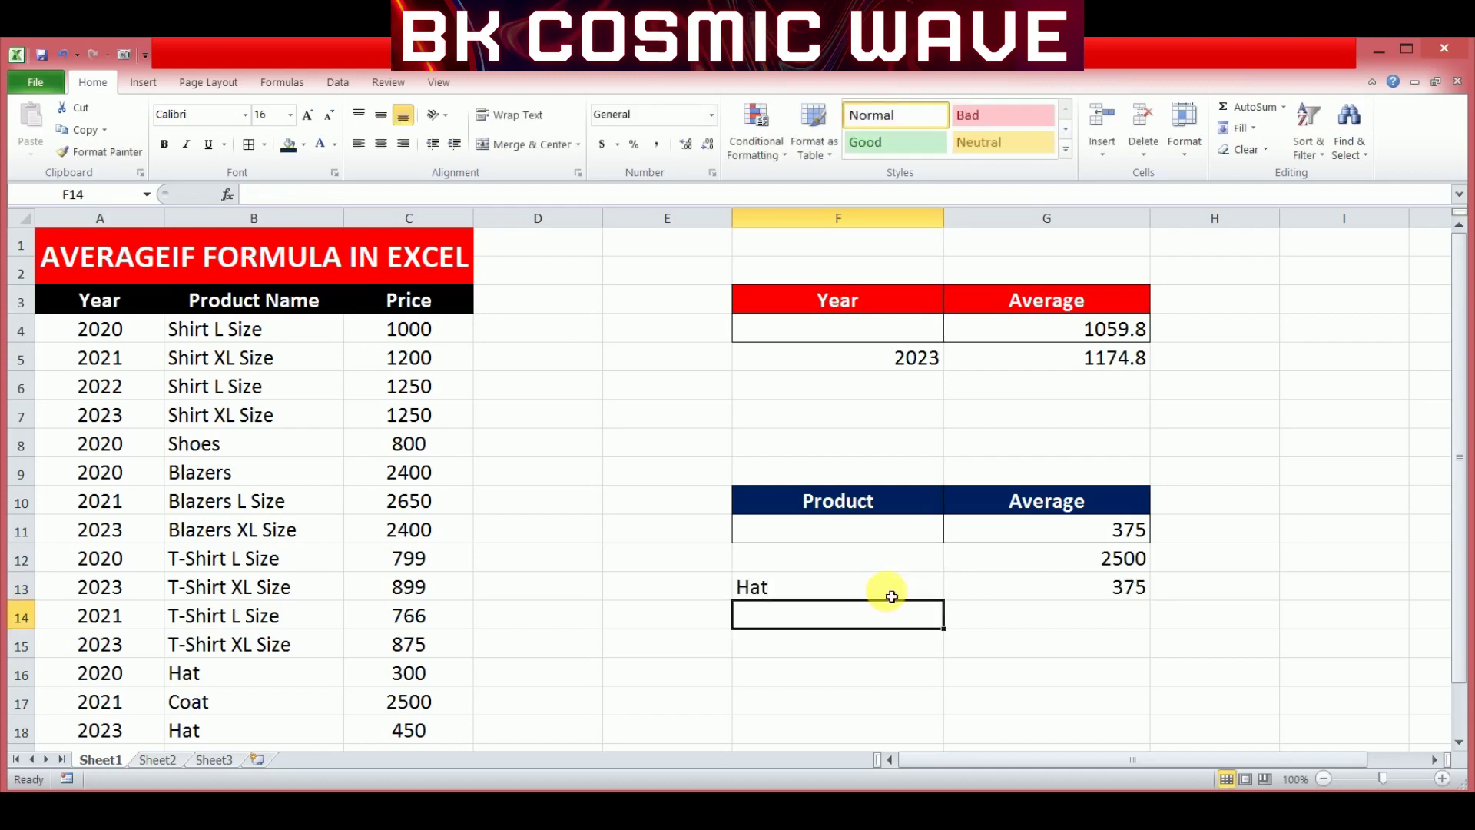